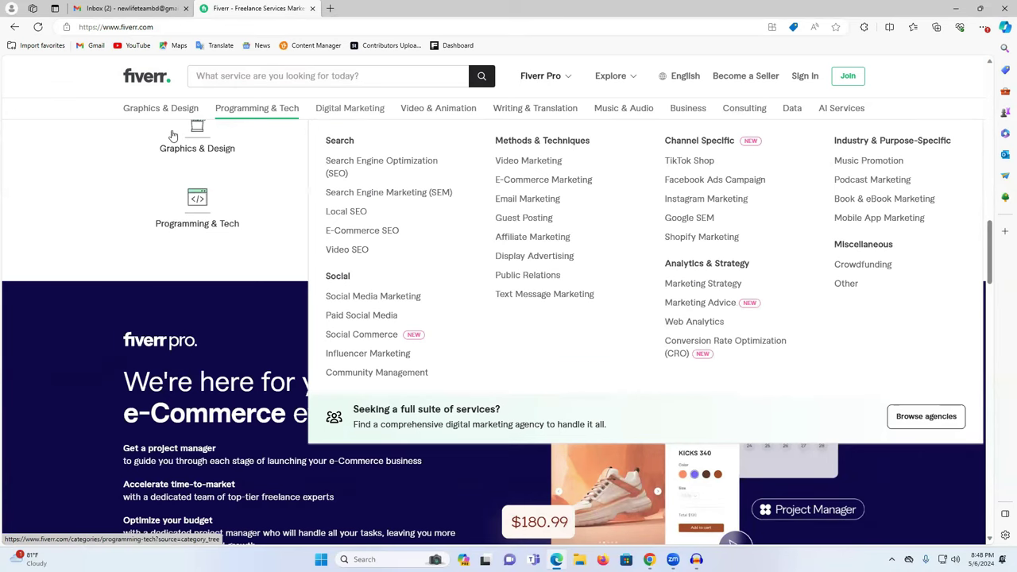
Step: Scroll back up to the top banner of the Fiverr homepage
scroll(100, 182, "up", 5)
scroll(100, 184, "up", 8)
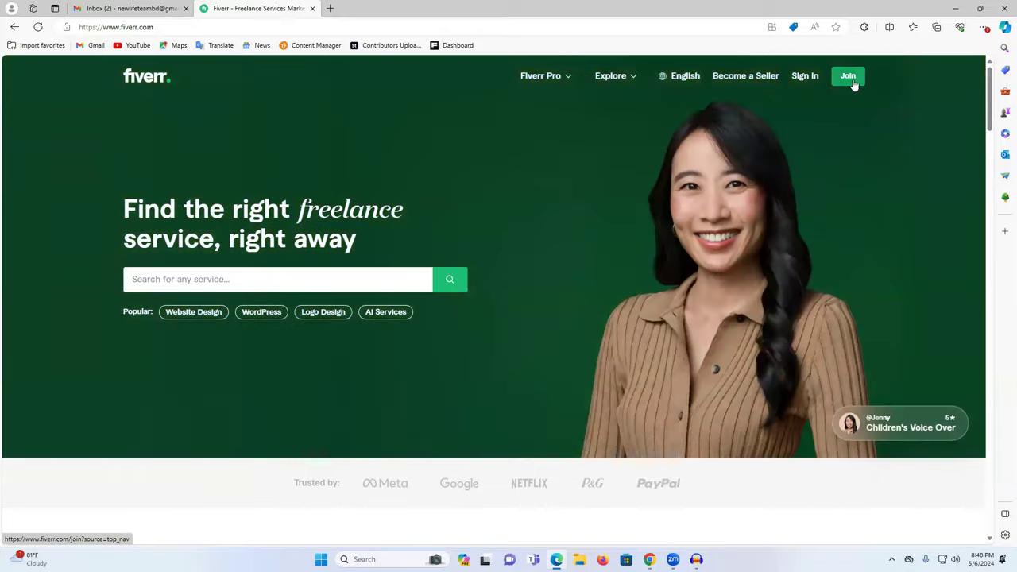
Step: Open the Join dialog and choose 'Continue with email' to create a new account
left_click(849, 76)
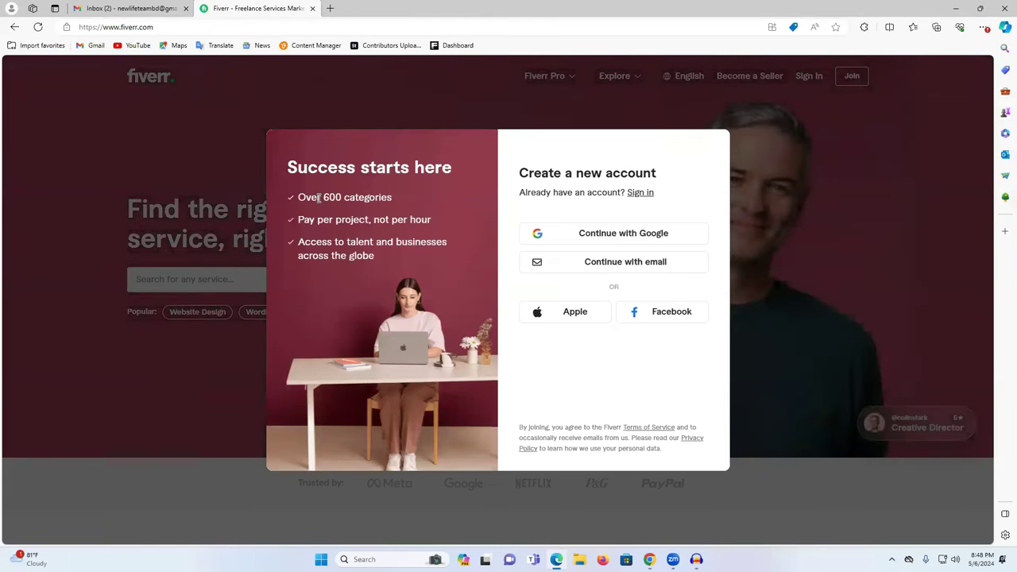
double_click(320, 197)
triple_click(367, 197)
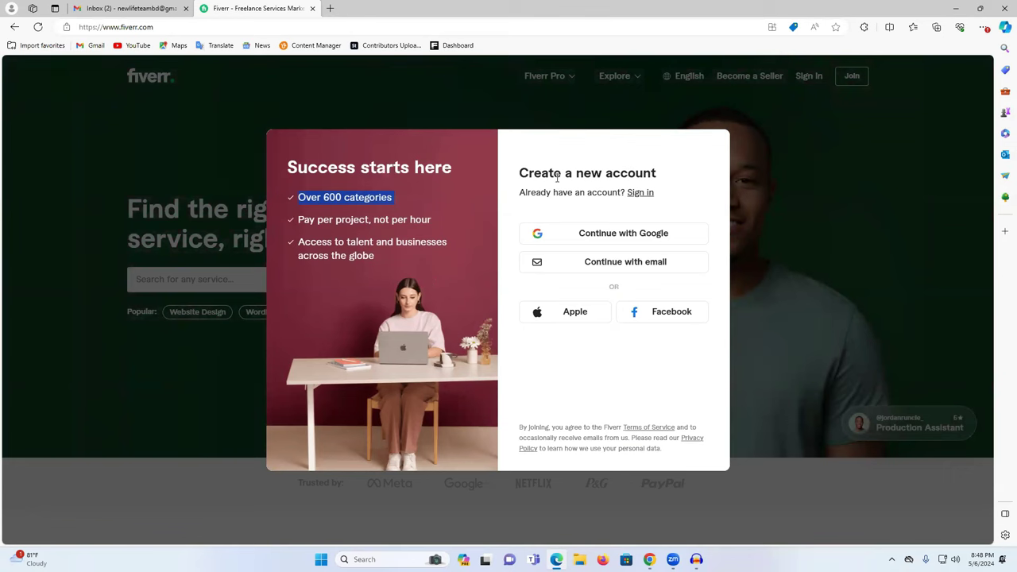
left_click_drag(520, 173, 660, 175)
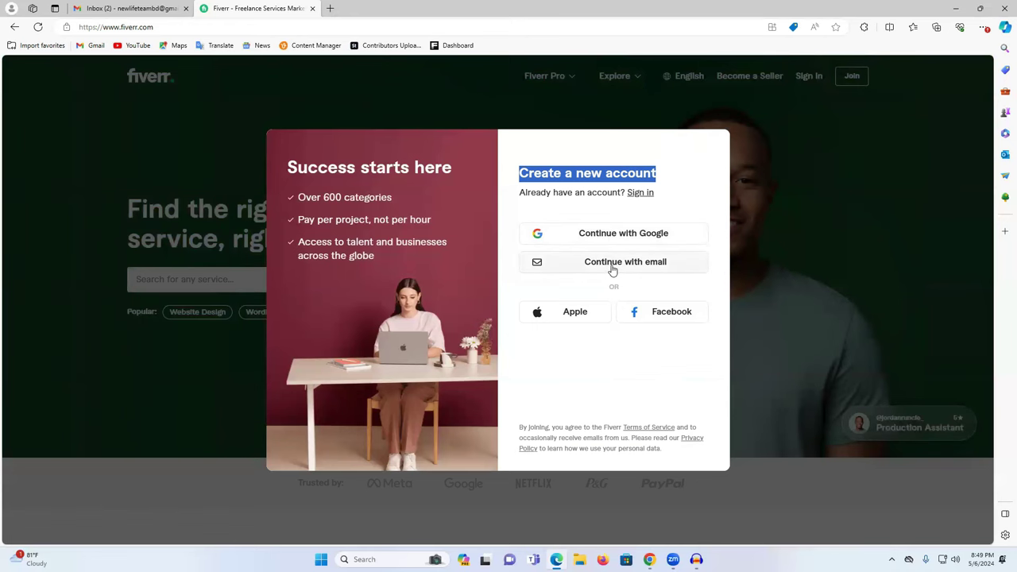
left_click(609, 269)
Step: Clear the autofilled email and password from Fiverr's sign-up form
left_click(563, 226)
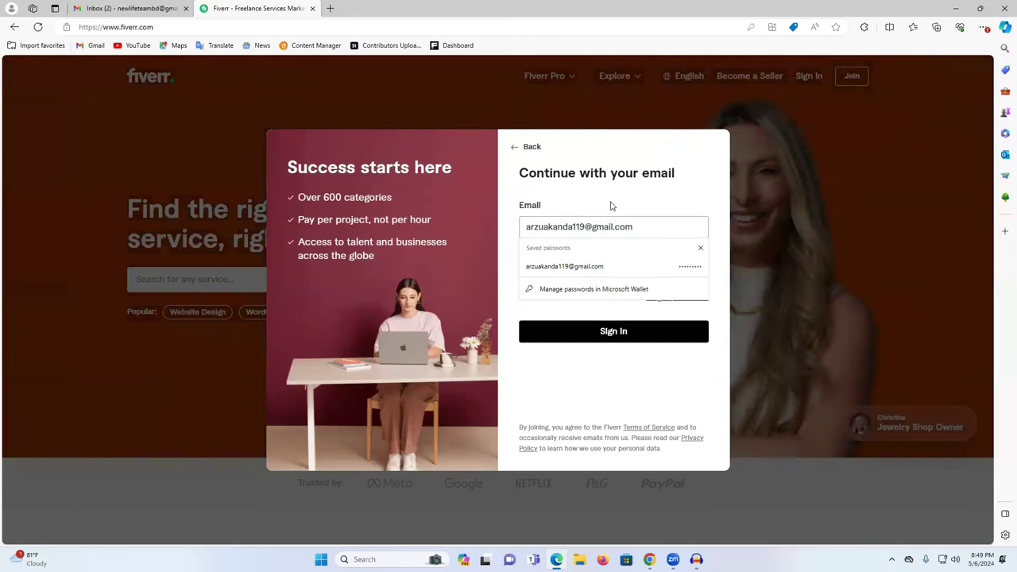
triple_click(624, 228)
key("BackSpace")
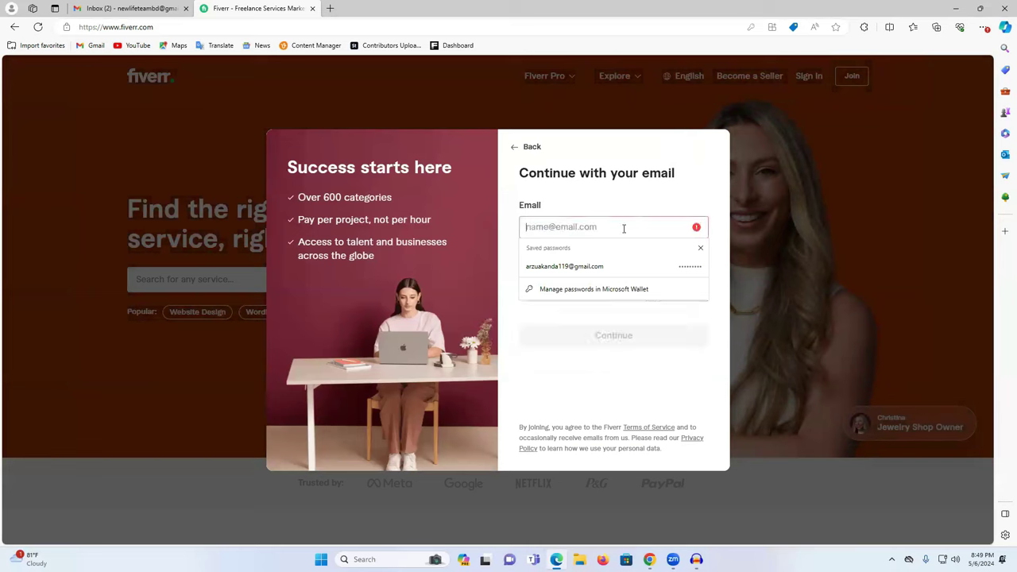
left_click(659, 373)
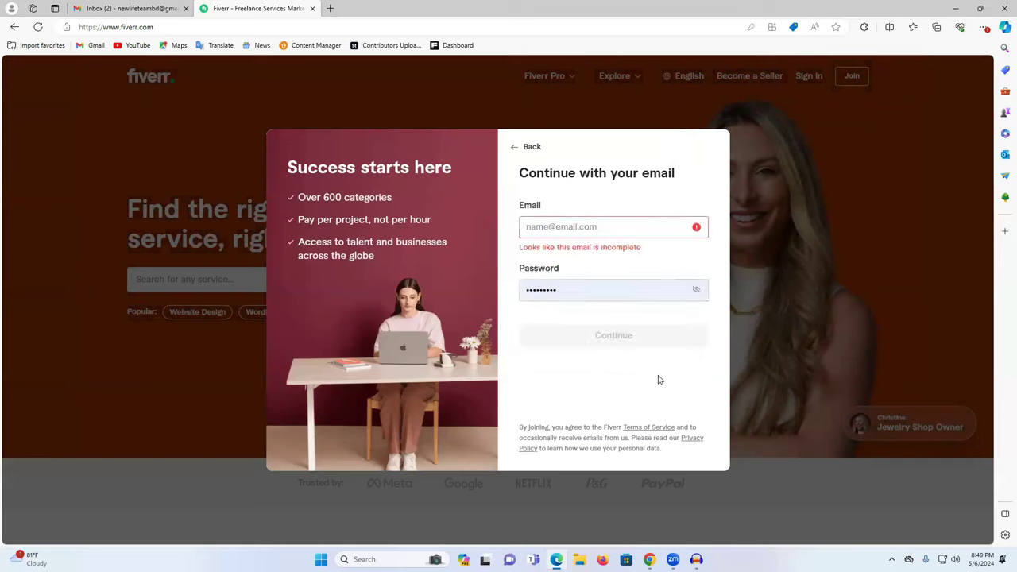
double_click(581, 293)
key("BackSpace")
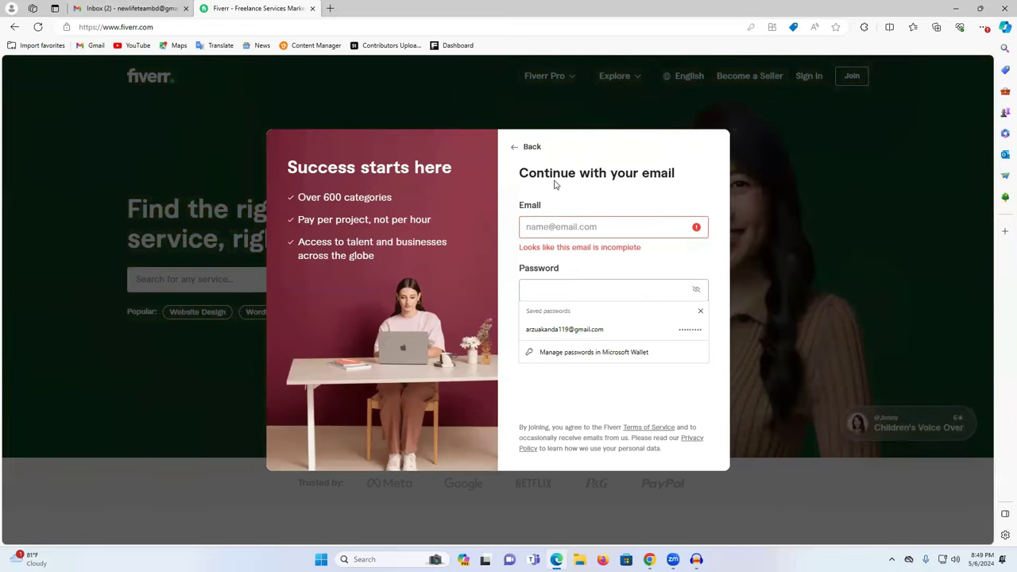
left_click(608, 392)
left_click(542, 225)
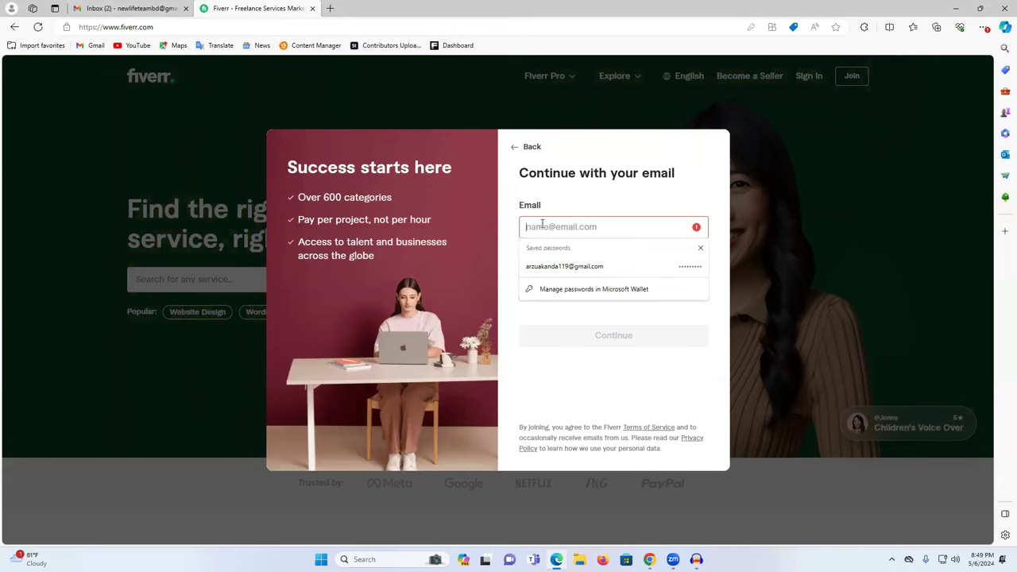
left_click(579, 360)
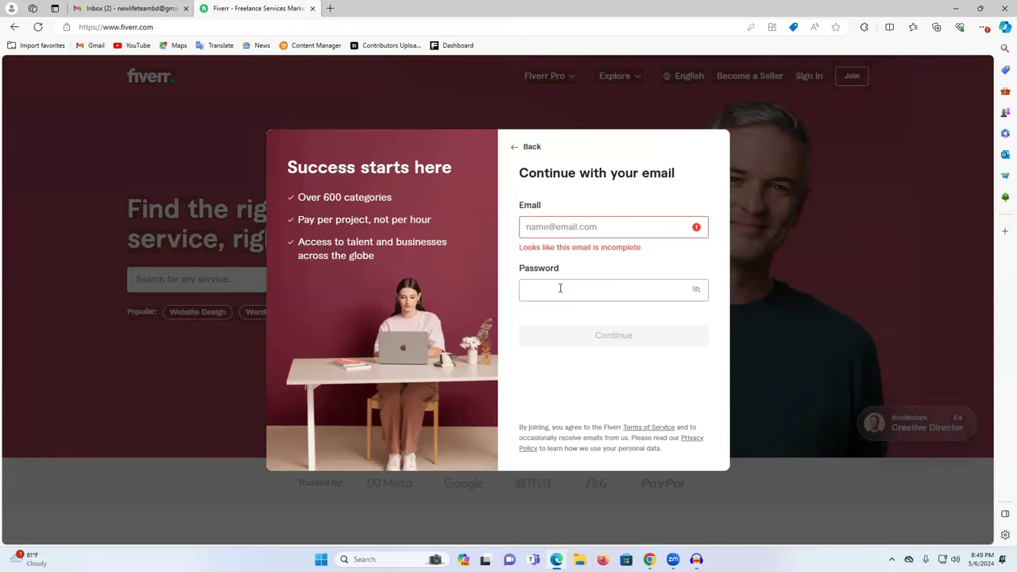
left_click(127, 7)
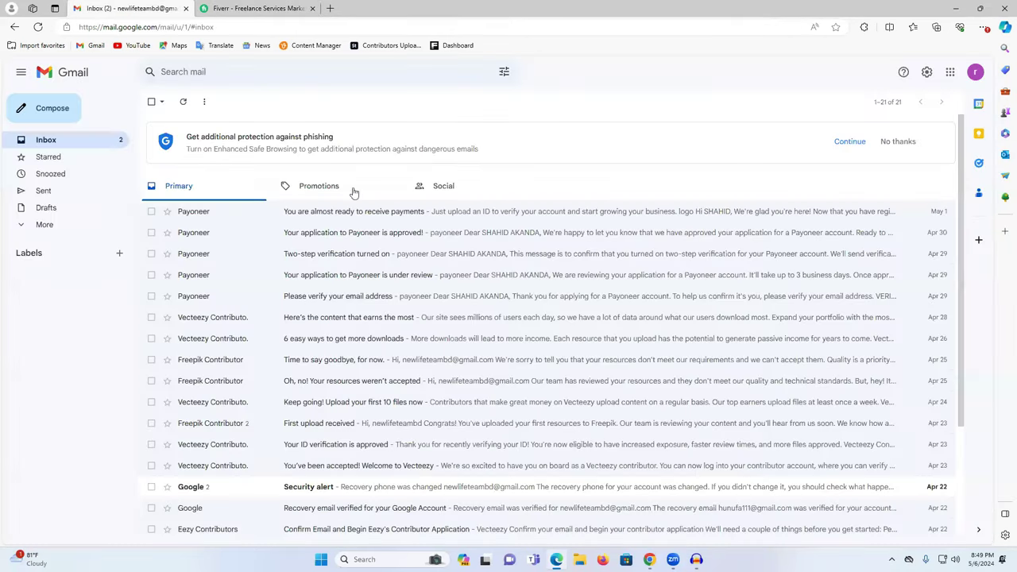
left_click(975, 72)
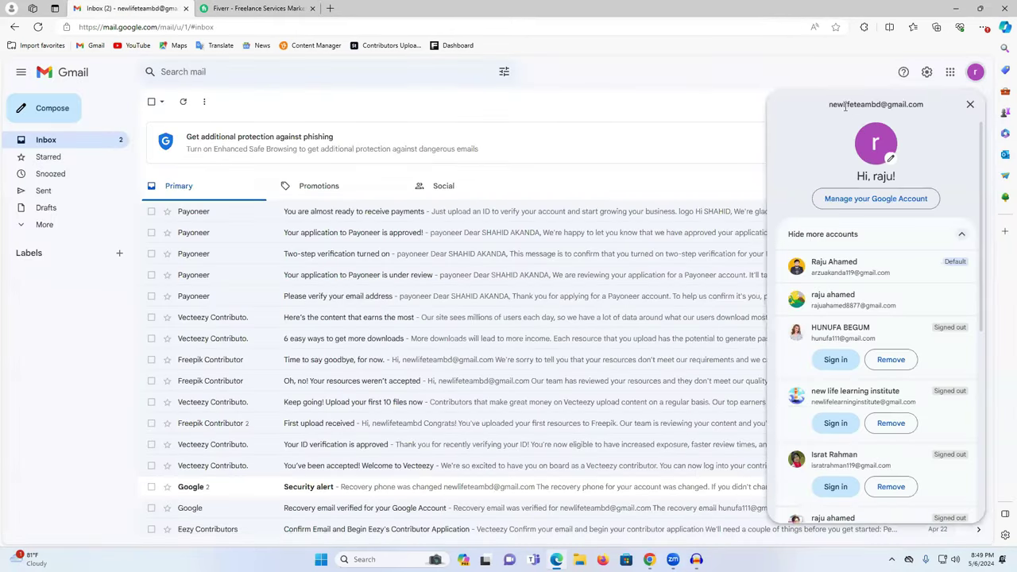
triple_click(846, 106)
key("ctrl+c")
left_click(257, 8)
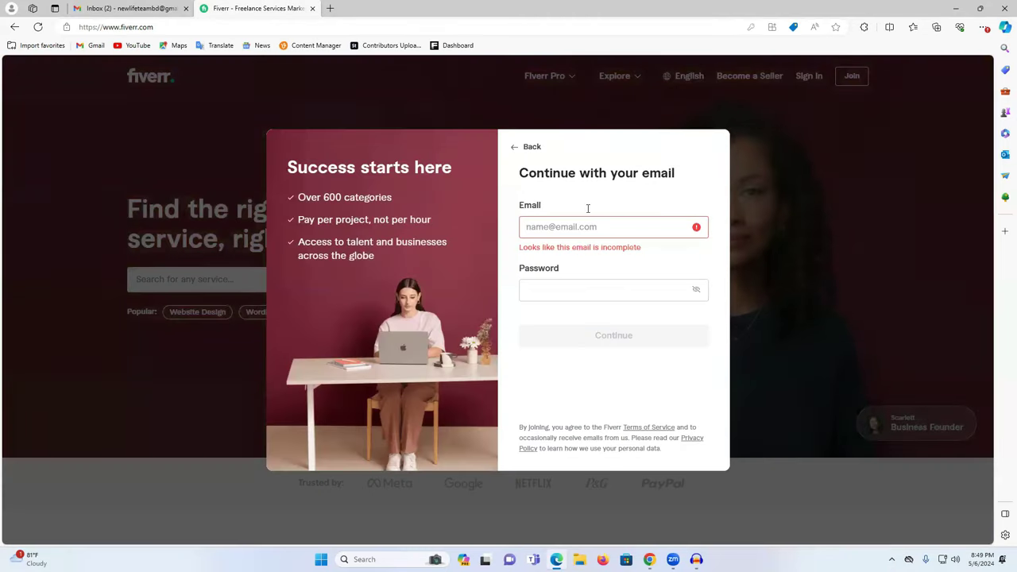
left_click(566, 227)
key("ctrl+v")
key("ctrl+a")
left_click(568, 368)
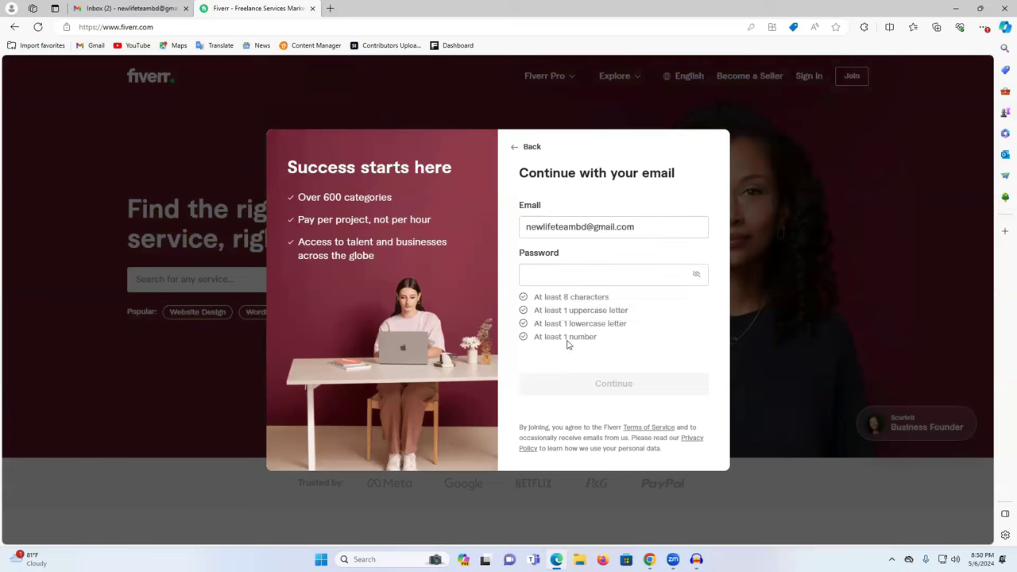
Step: Review the four password requirements listed under the Password field
left_click_drag(534, 297, 579, 307)
double_click(586, 301)
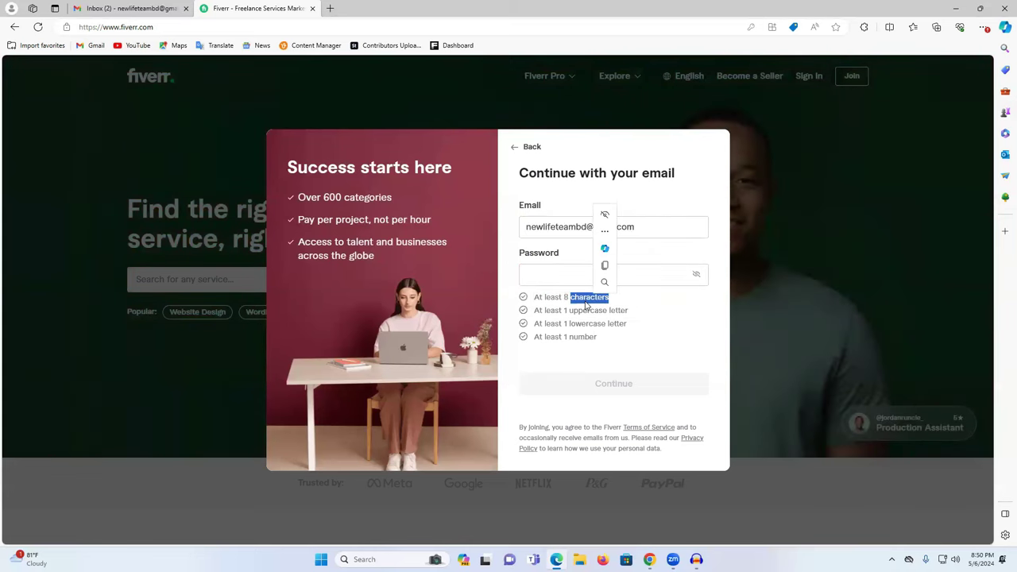
double_click(544, 312)
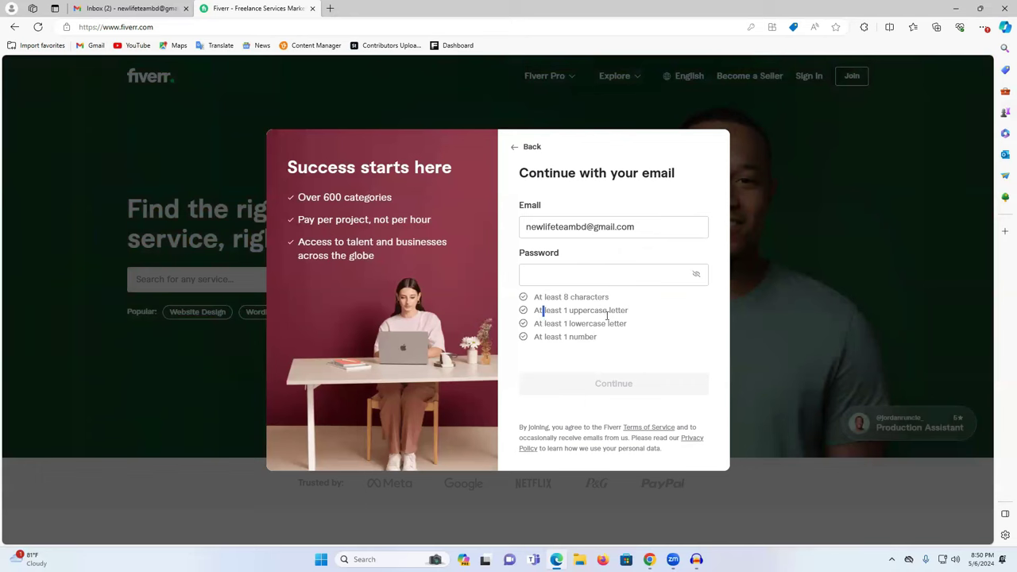
left_click_drag(599, 312, 604, 340)
left_click_drag(566, 311, 650, 364)
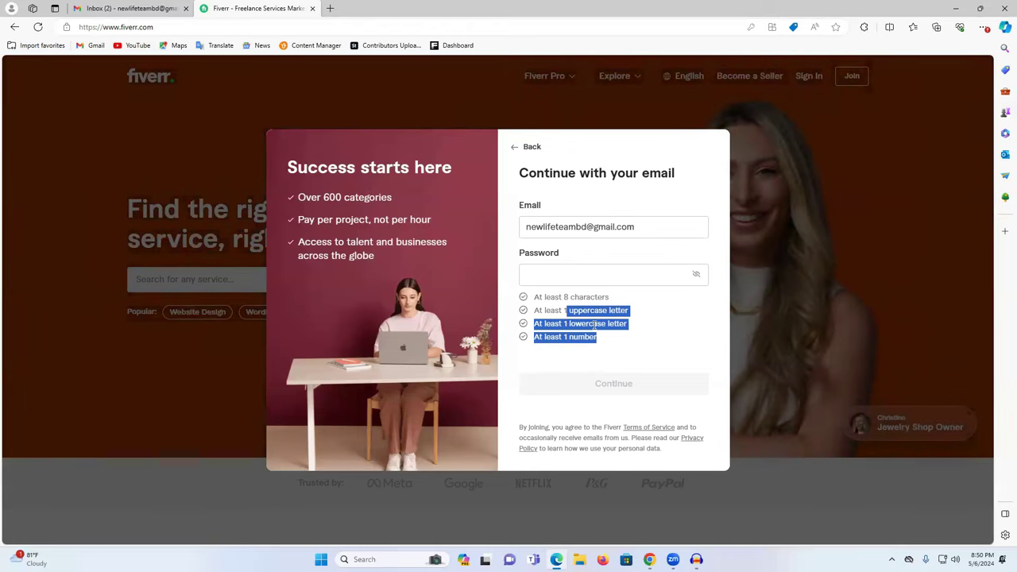
Step: Open Google Translate in a new tab and type the base word for the new password
left_click(330, 8)
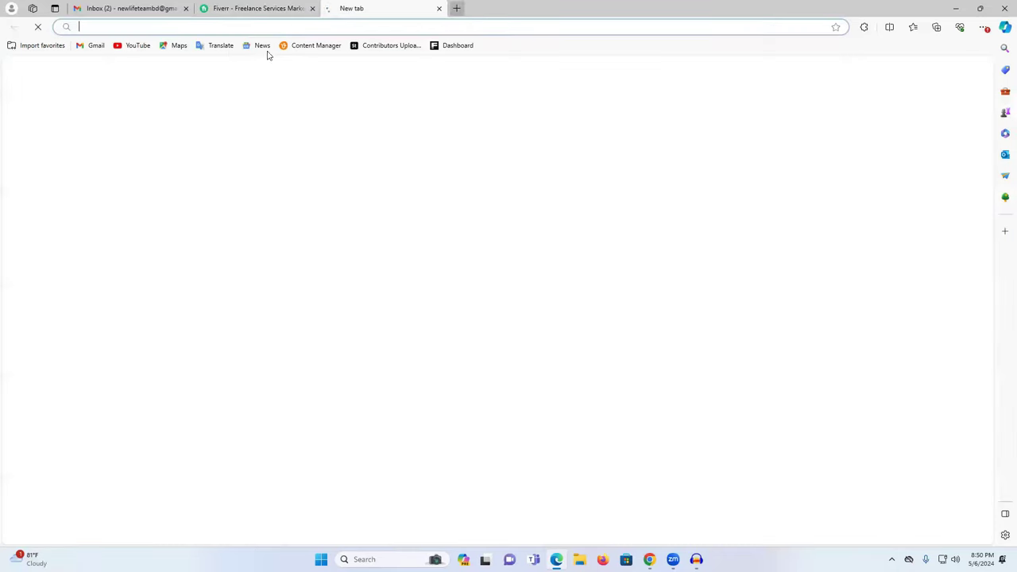
left_click(221, 48)
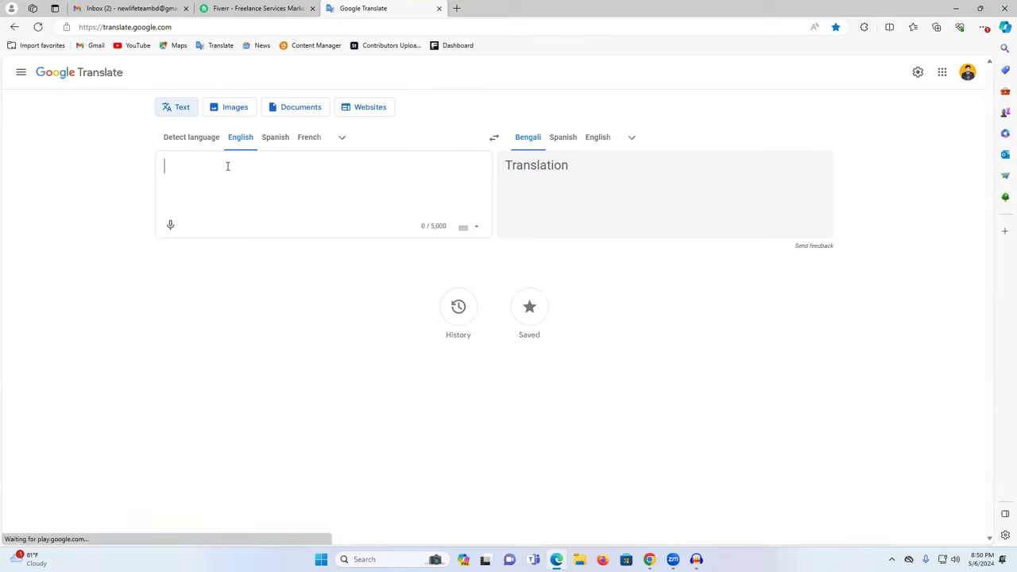
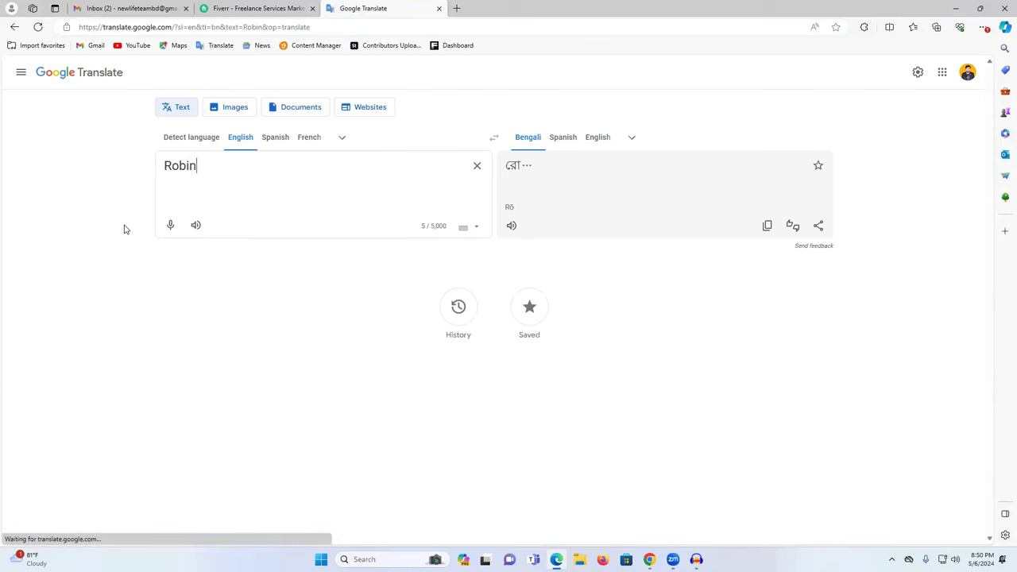
key("Return")
key("Return")
double_click(179, 164)
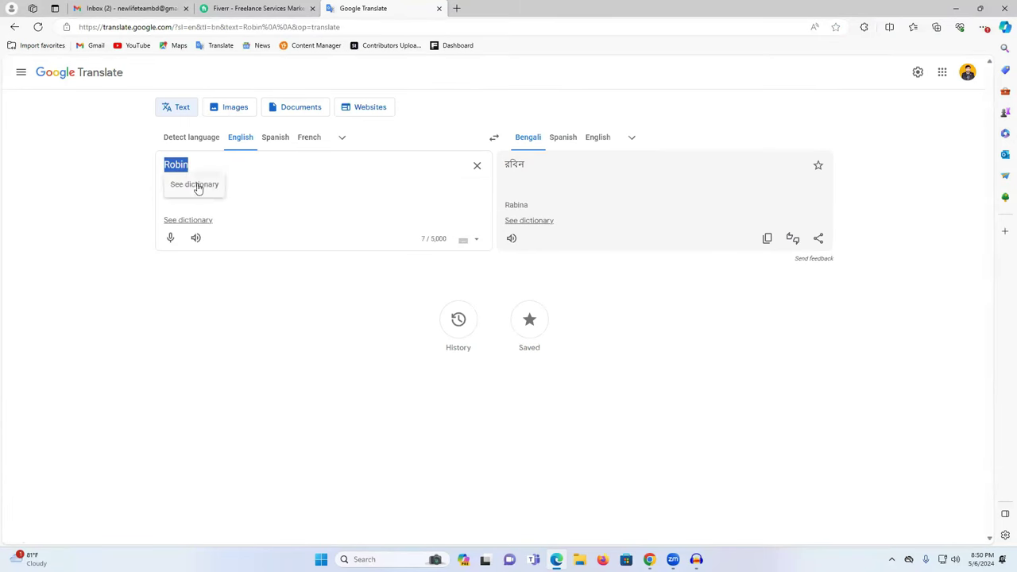
left_click(259, 175)
key("ctrl+v")
left_click_drag(165, 180, 169, 180)
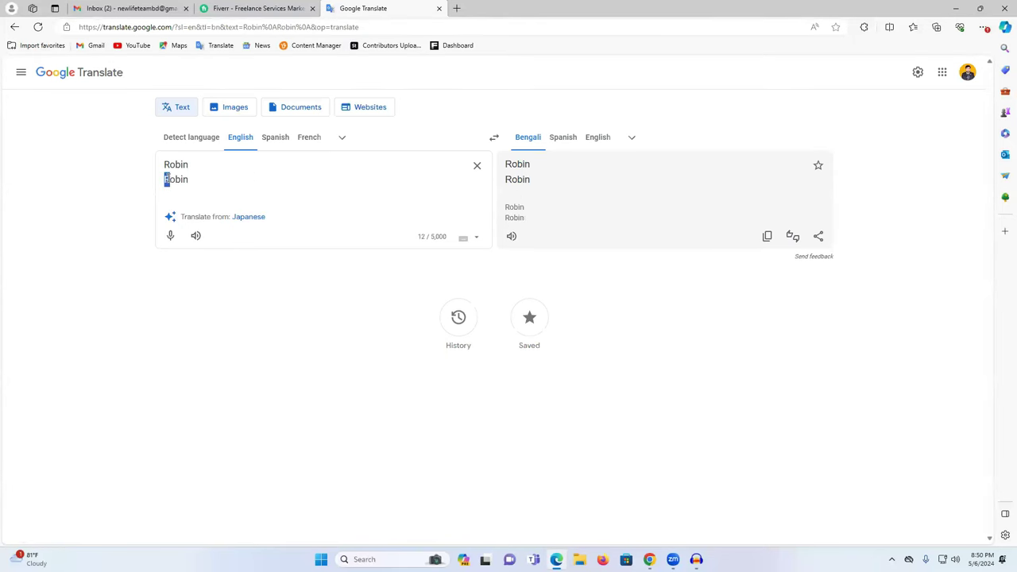
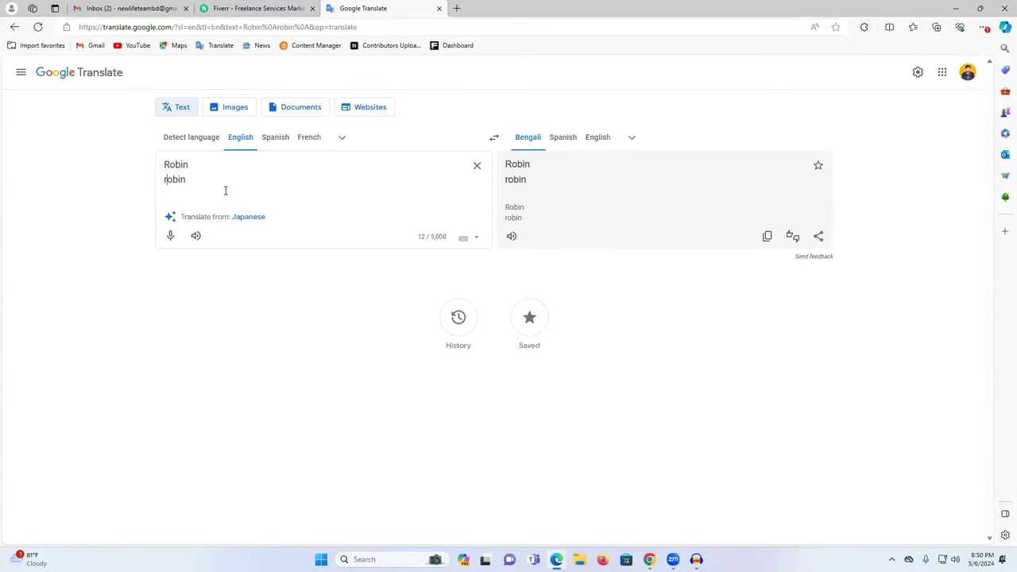
double_click(176, 180)
key("BackSpace")
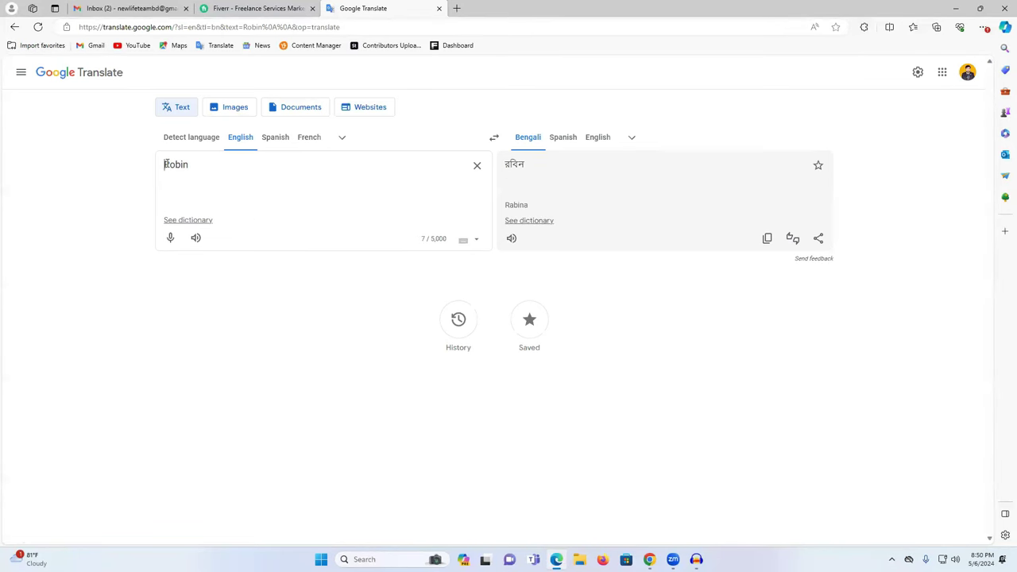
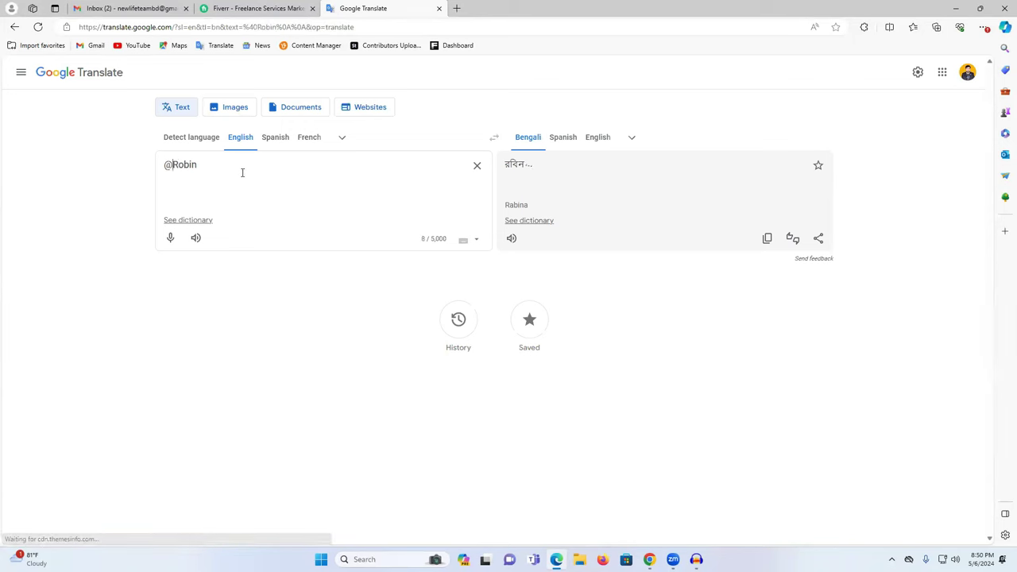
Step: Extend the password draft with an @ sign, digits and extra symbols
left_click_drag(173, 163, 184, 164)
left_click(215, 165)
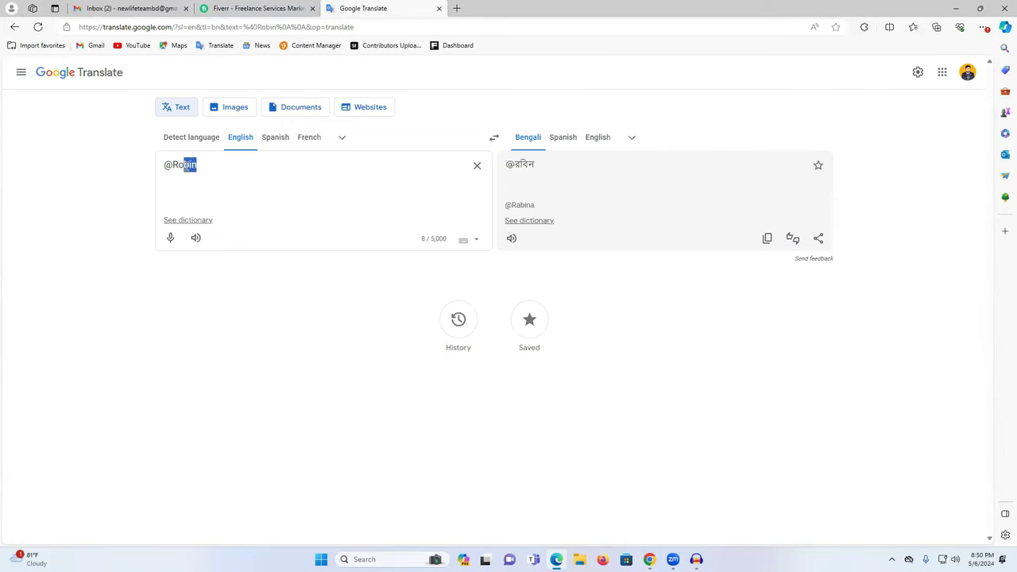
left_click(222, 168)
type("@@")
key("BackSpace")
key("BackSpace")
left_click(247, 8)
left_click(364, 6)
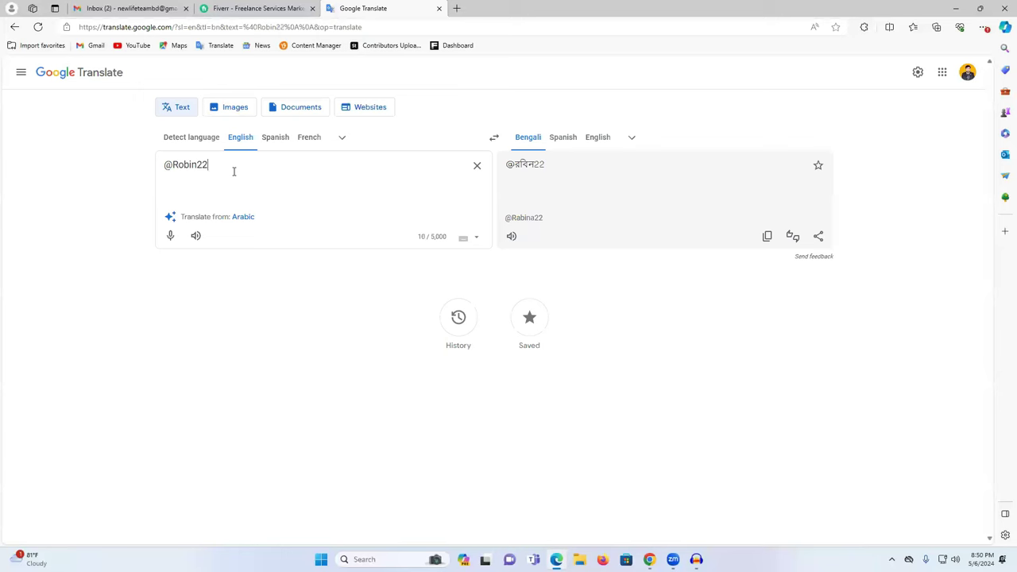
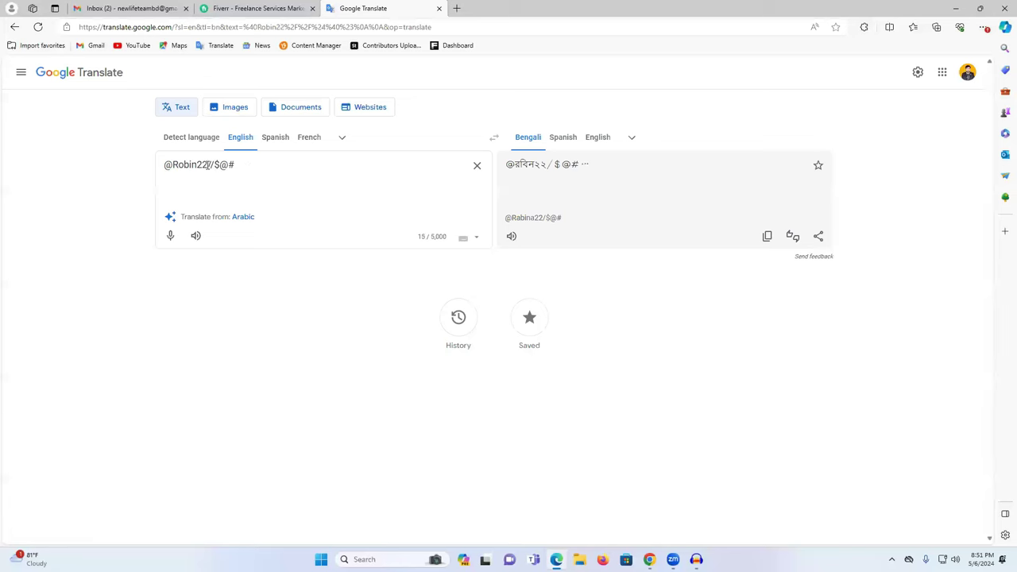
Step: Copy the drafted password and paste it into Fiverr's Password field
key("ctrl+a")
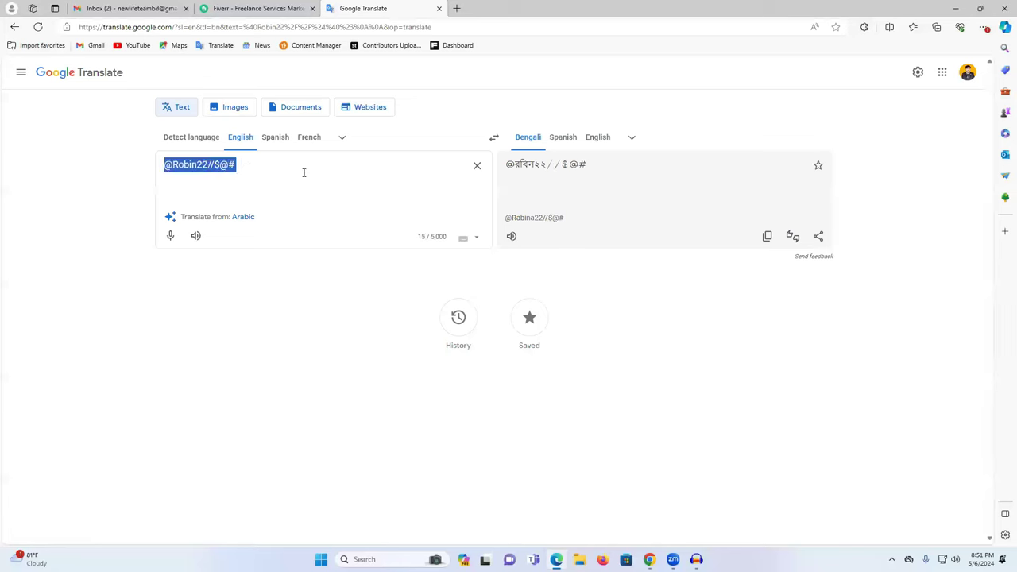
left_click(254, 8)
left_click(564, 274)
key("ctrl+v")
Step: Confirm all four password requirements are met and submit the email and password
left_click_drag(610, 340, 543, 321)
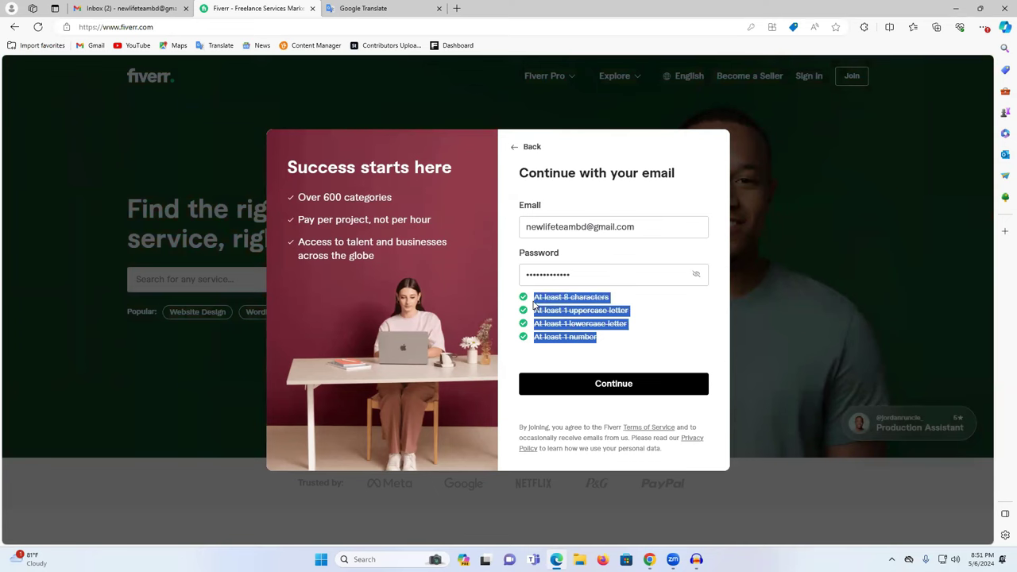
left_click(600, 344)
left_click_drag(601, 345, 518, 290)
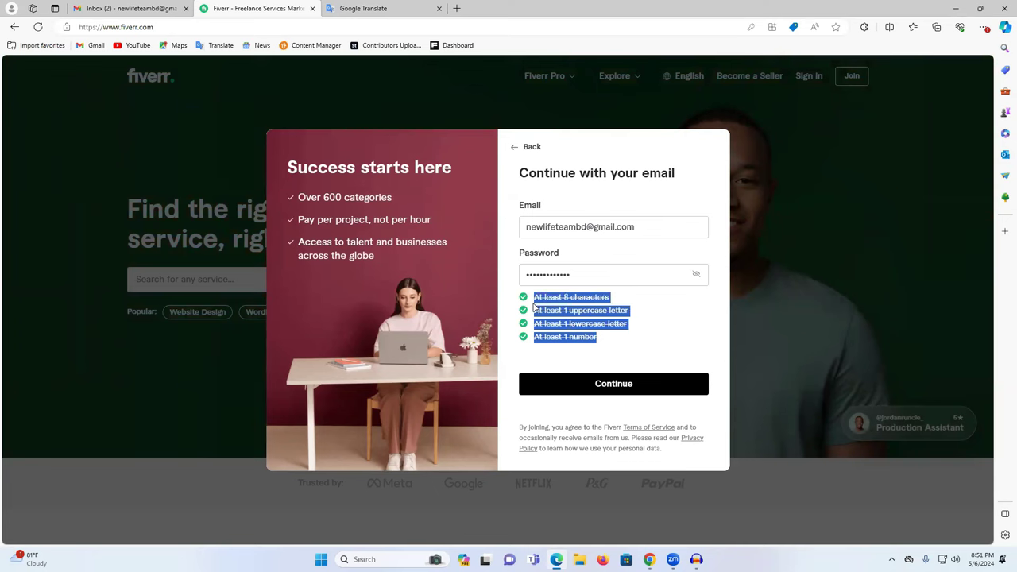
left_click(597, 342)
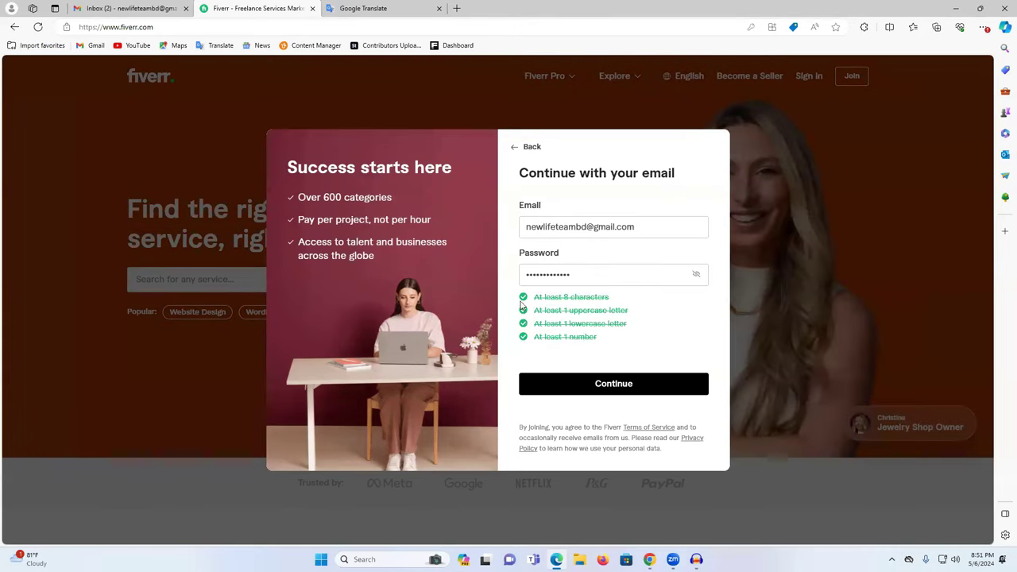
left_click_drag(583, 334, 523, 271)
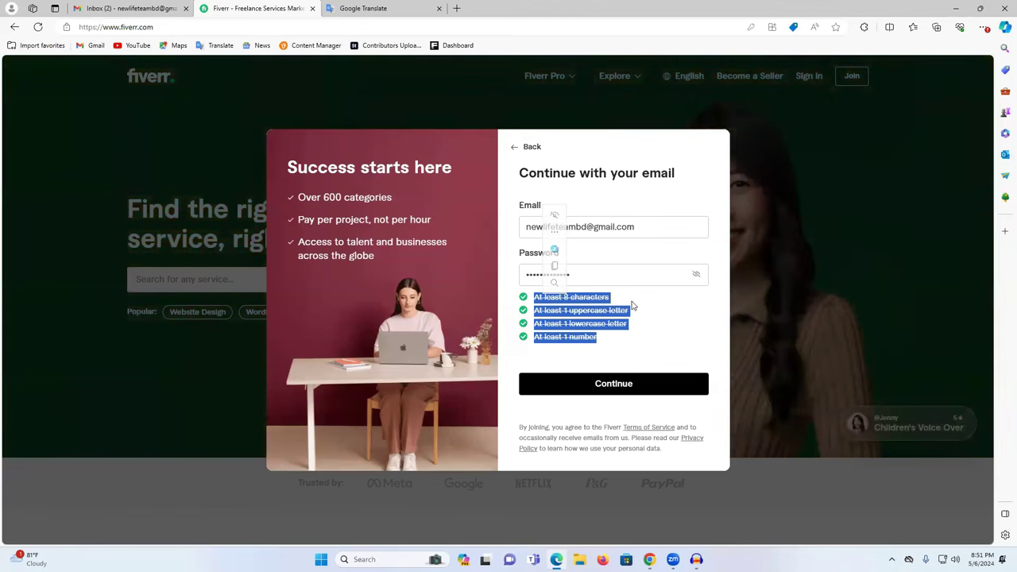
left_click(602, 387)
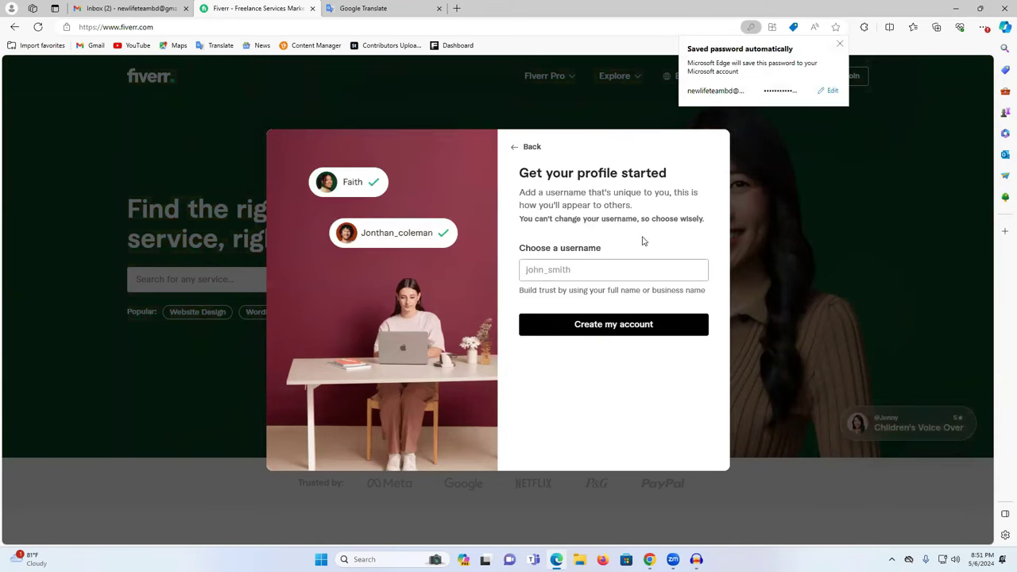
Step: Dismiss the saved-password notice and username suggestions, then switch to the Chrome window
left_click(840, 44)
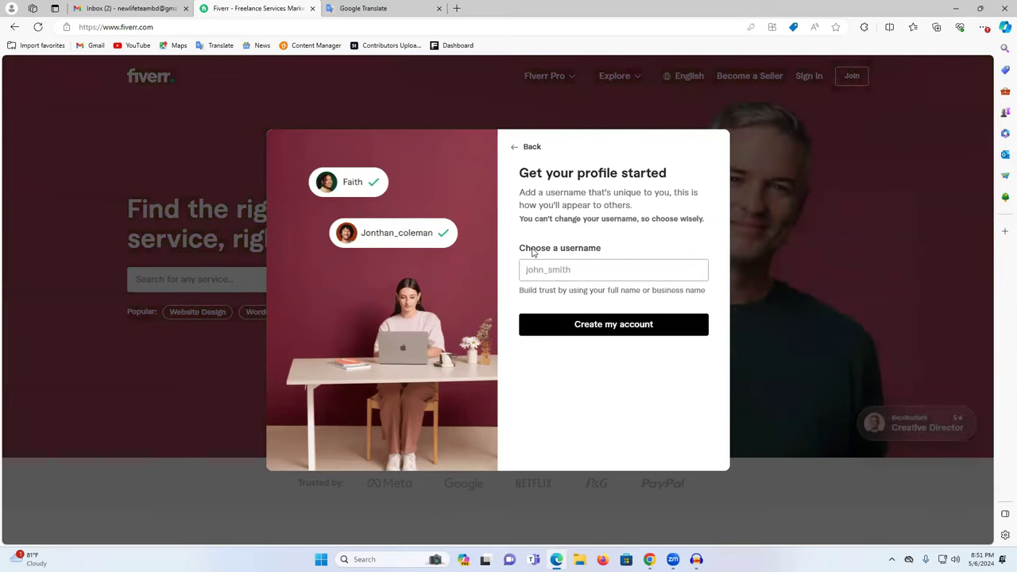
left_click(600, 270)
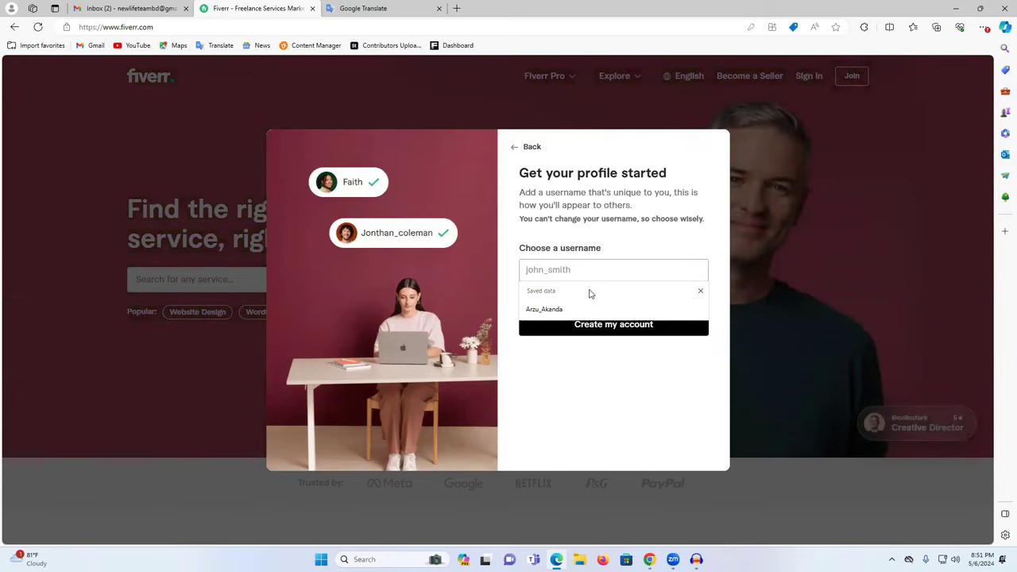
left_click(619, 156)
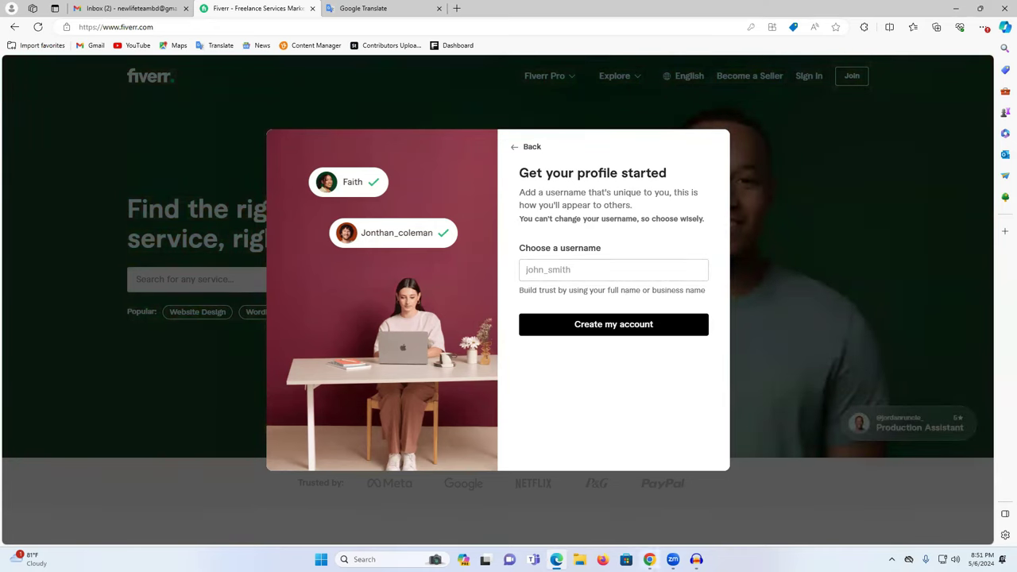
left_click(649, 559)
Step: Check your own Facebook profile address, then return to Fiverr's username field
left_click(95, 9)
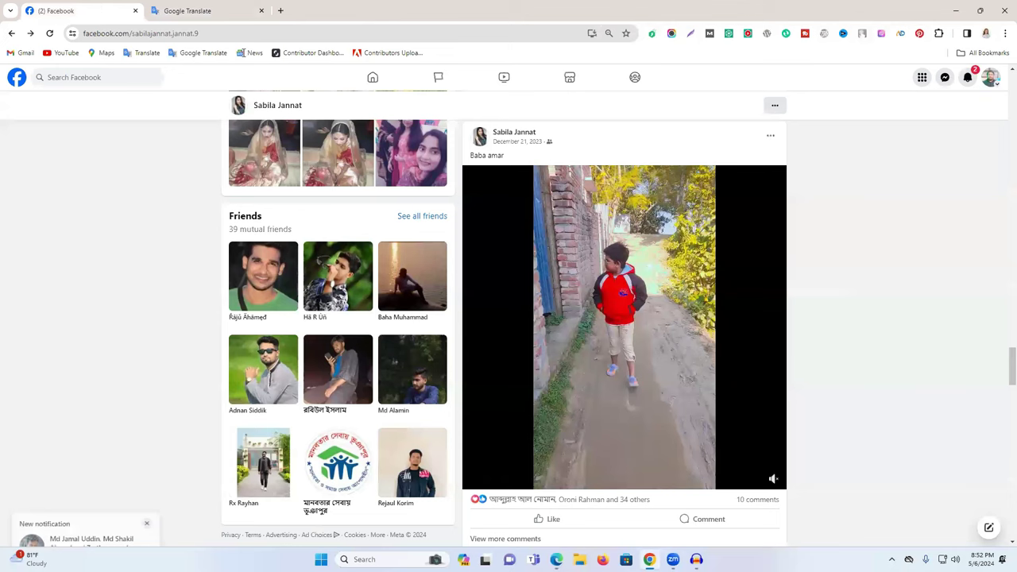
left_click(992, 80)
left_click(906, 104)
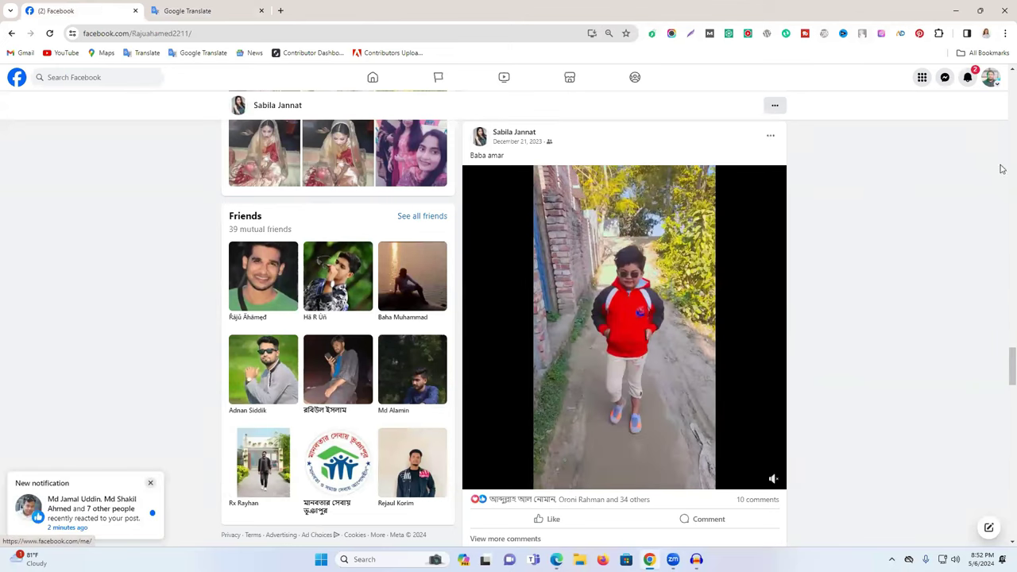
left_click(292, 33)
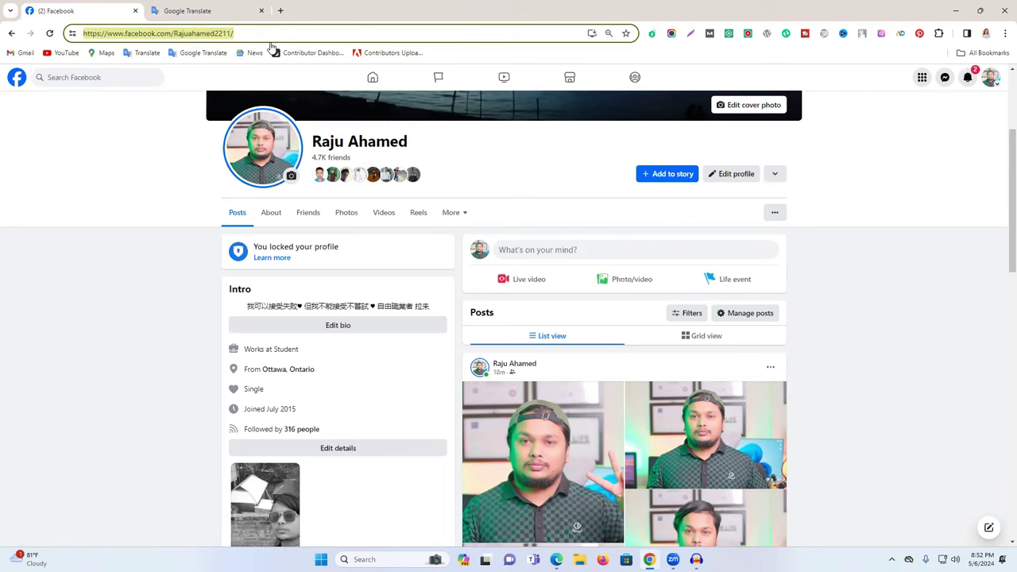
left_click(968, 234)
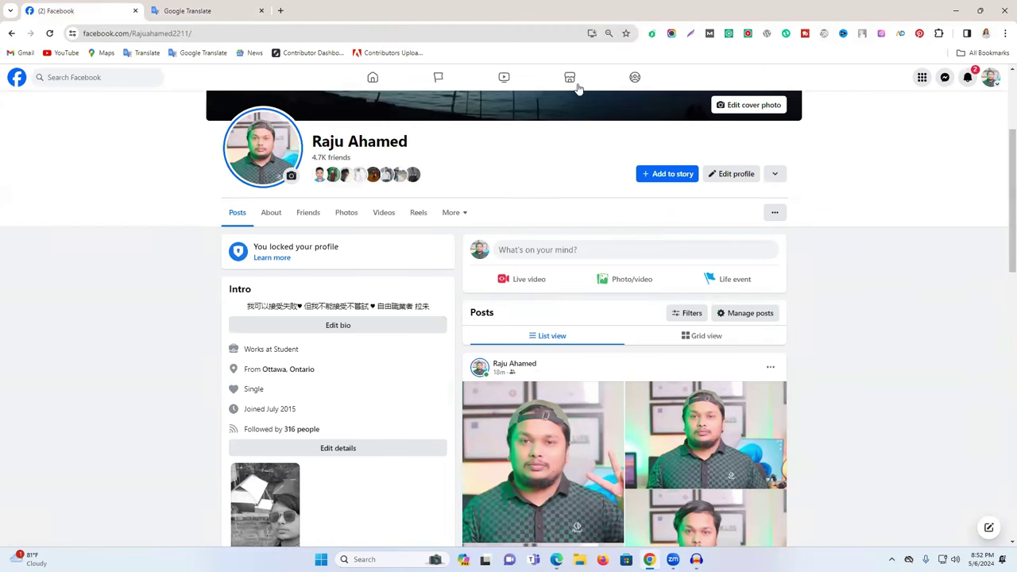
left_click(560, 556)
left_click(581, 271)
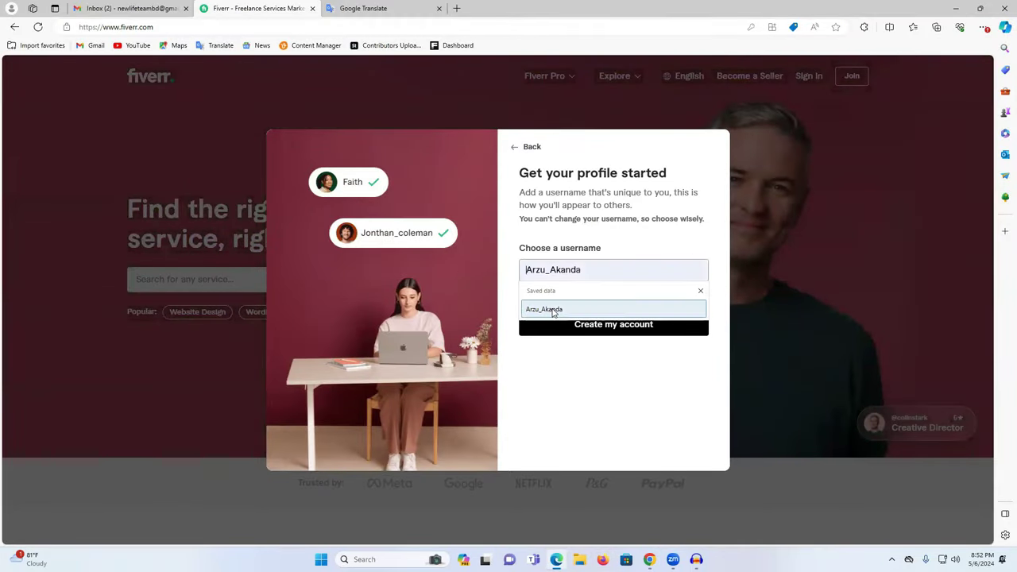
Step: Fill in the saved username and append 119 so Fiverr marks it available
left_click(553, 310)
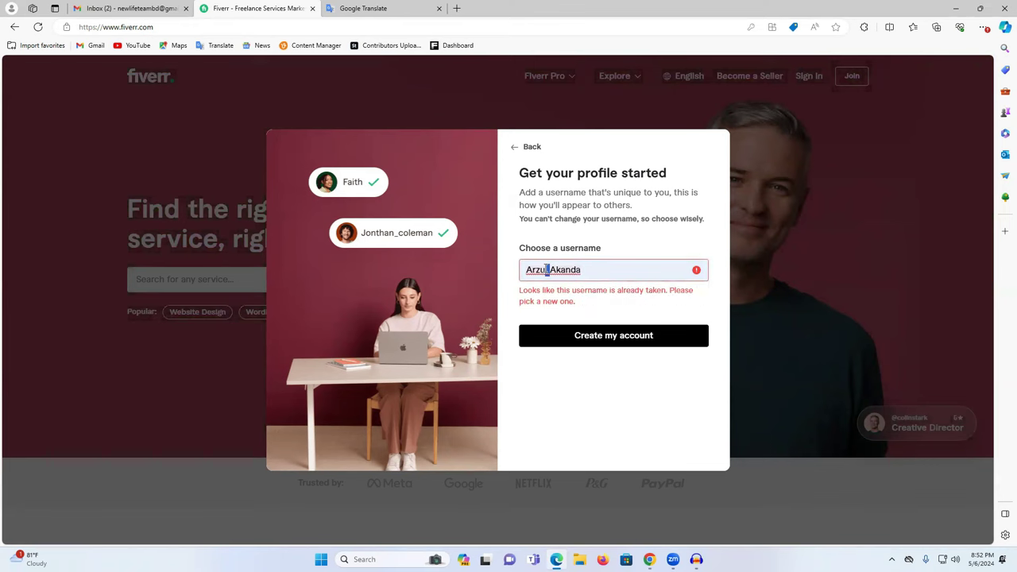
left_click(555, 271)
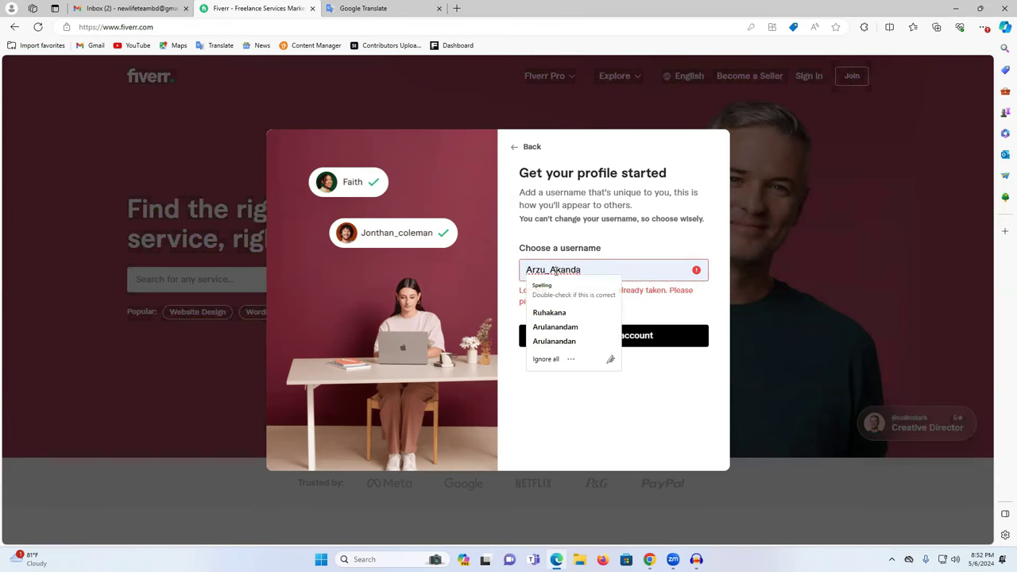
left_click(624, 269)
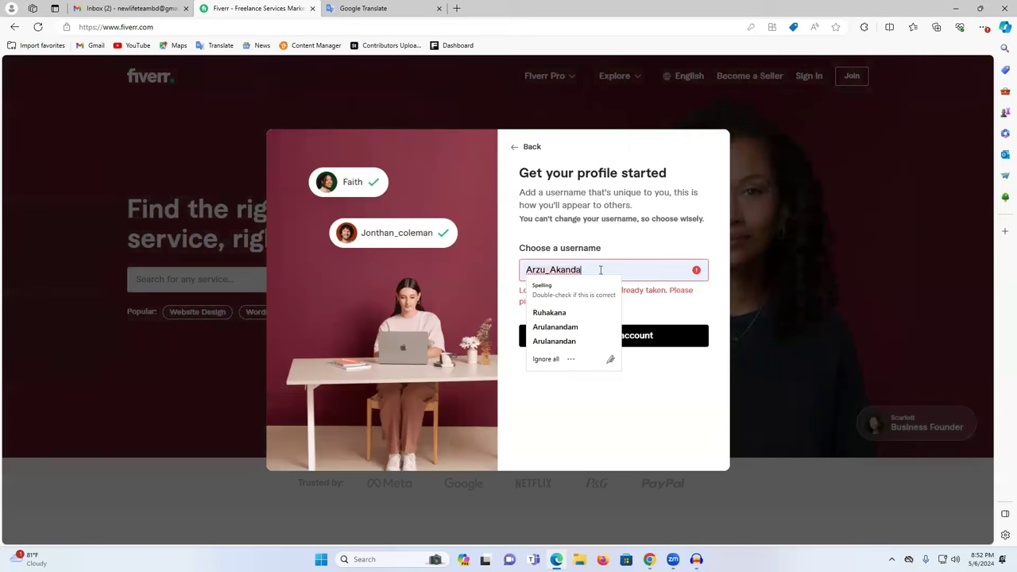
type("119")
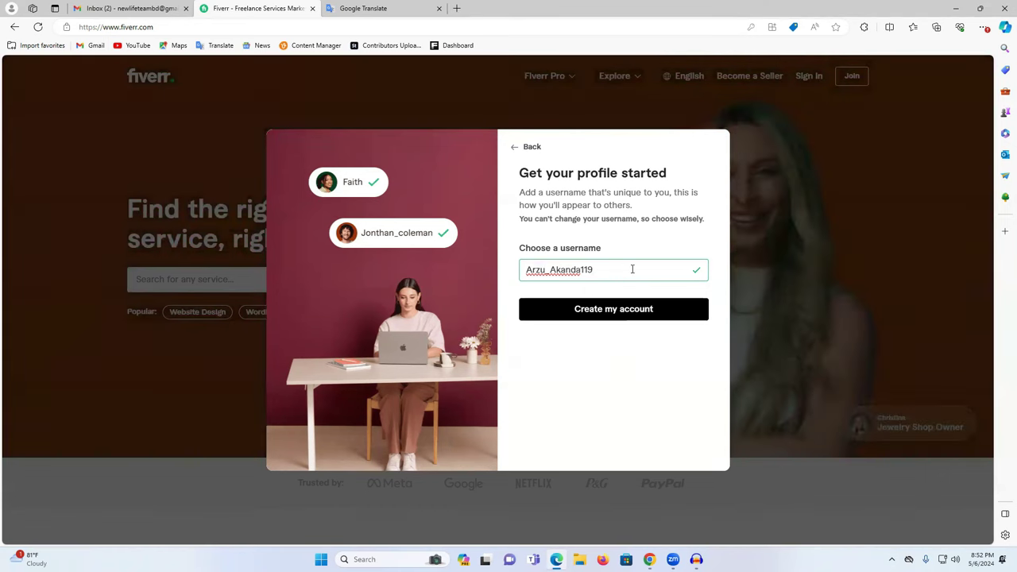
Step: Create the account and verify it with the code from Fiverr's activation email in Gmail
left_click(626, 317)
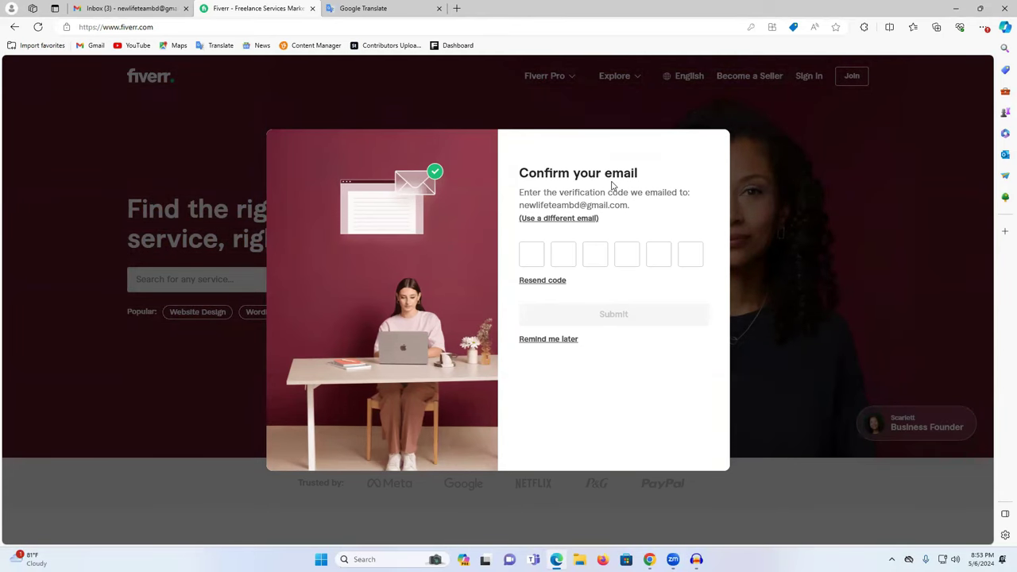
left_click(162, 8)
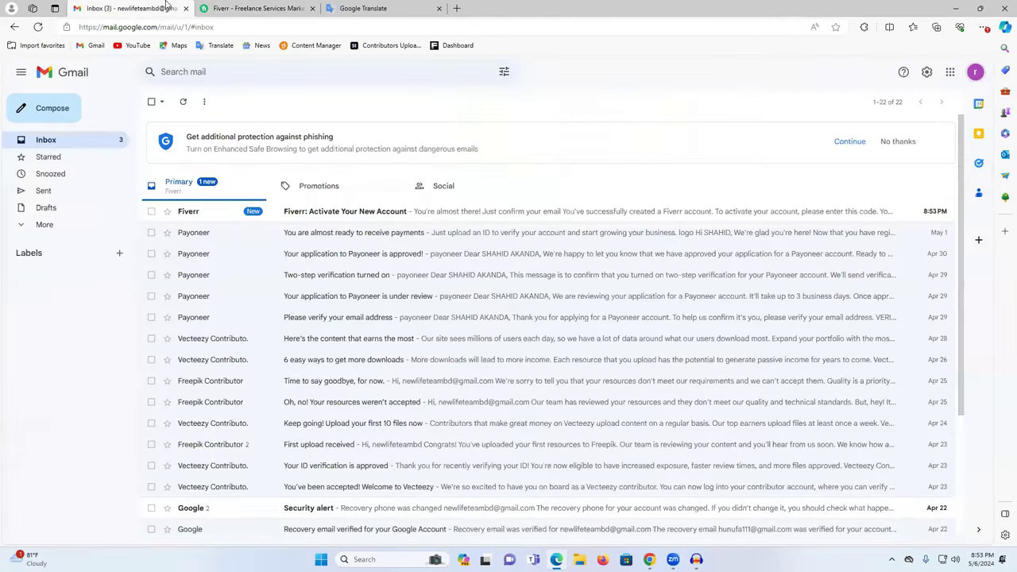
left_click(385, 214)
double_click(547, 352)
key("ctrl+c")
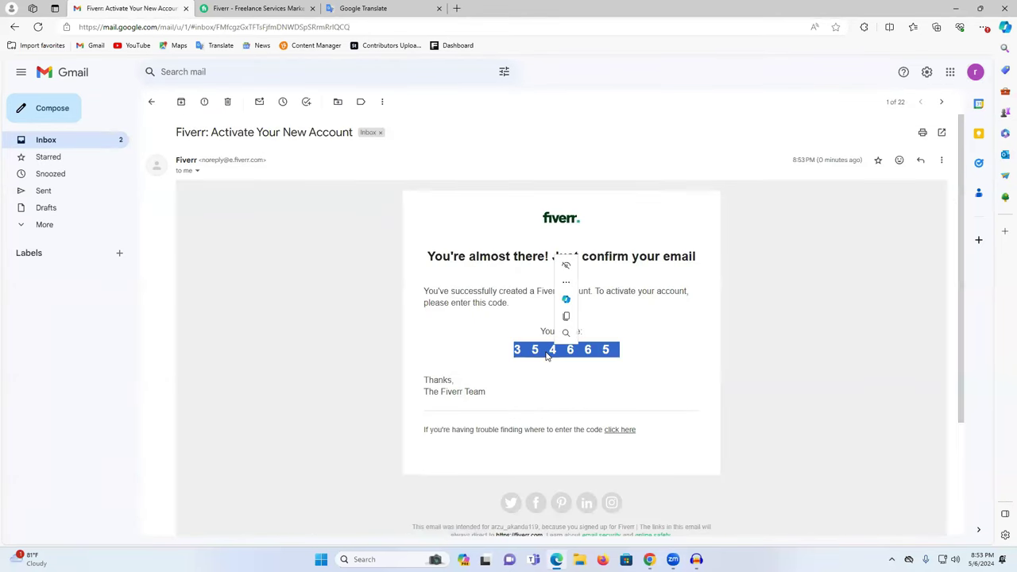
left_click(266, 8)
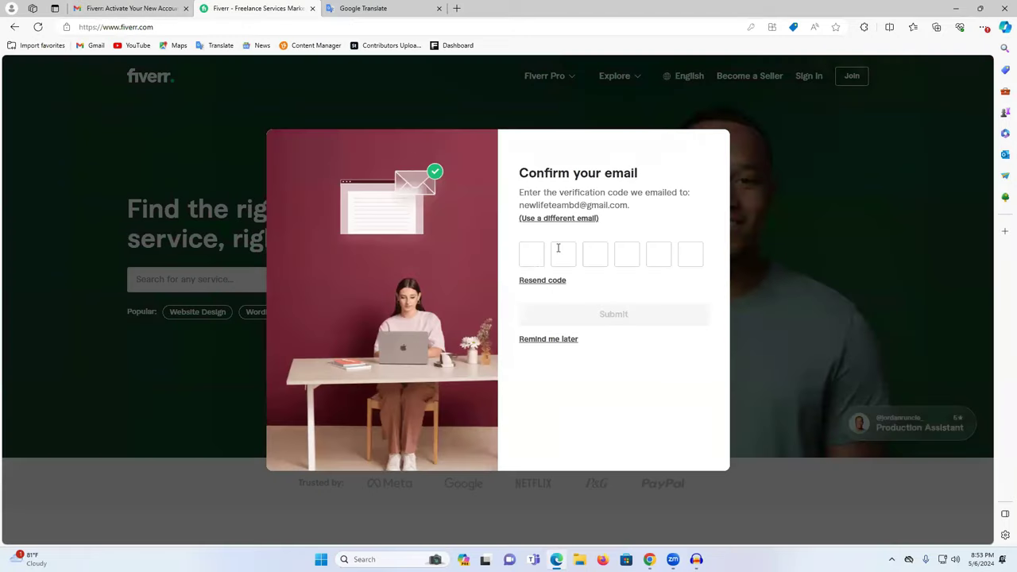
key("ctrl+v")
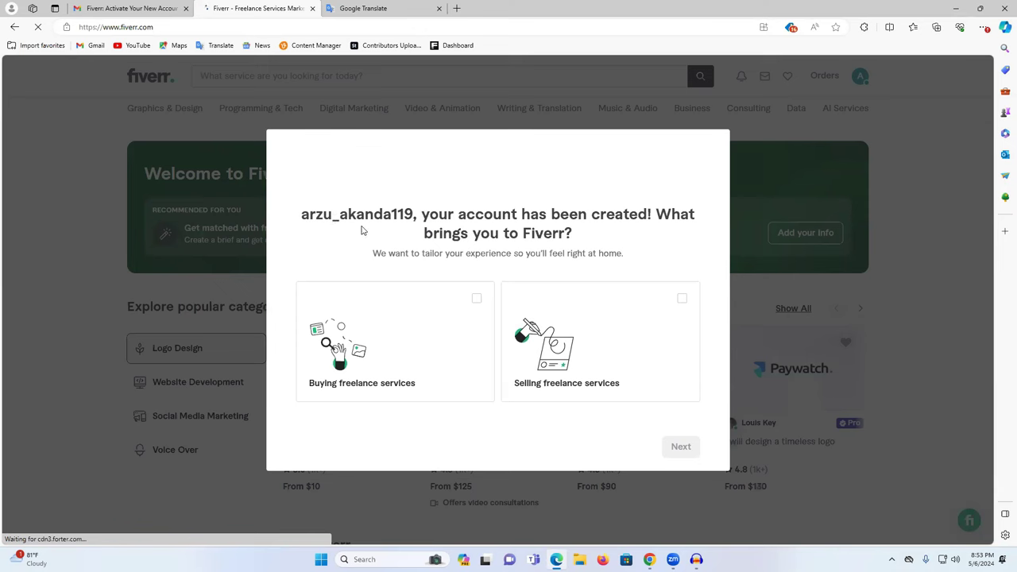
Step: Choose 'Selling freelance services' and go on to the freelancer-type question
left_click_drag(415, 214, 301, 214)
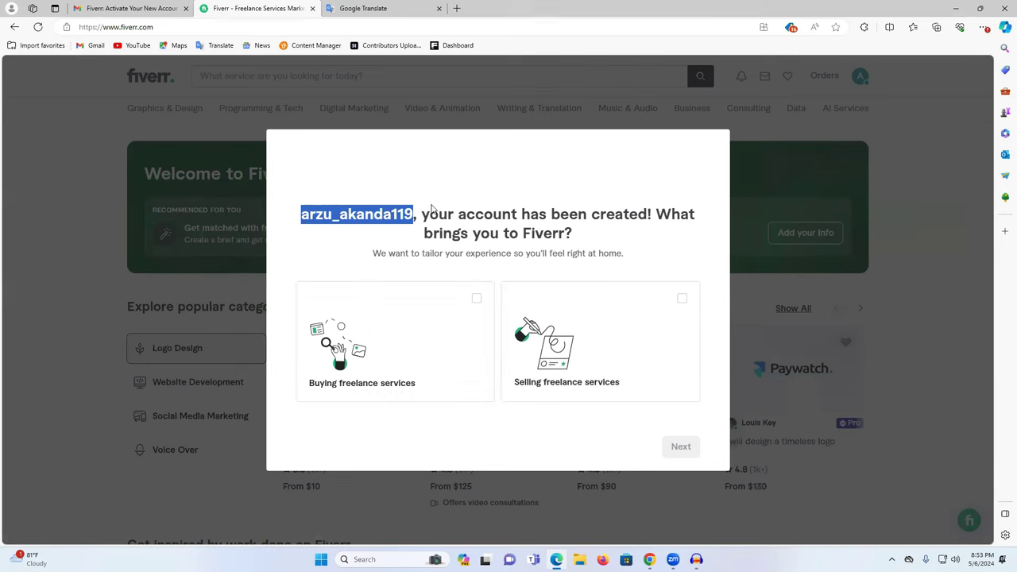
left_click(657, 247)
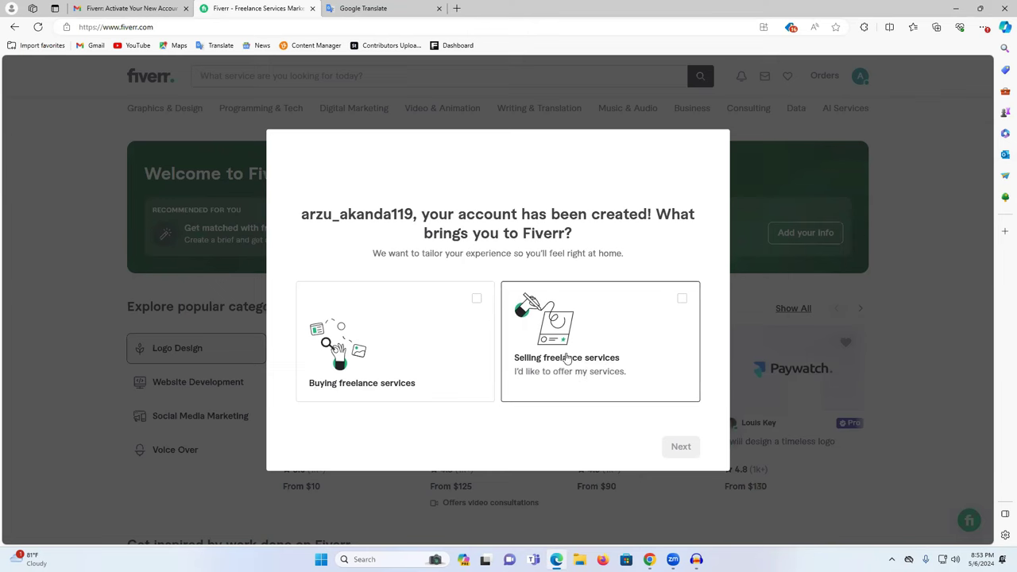
left_click(562, 347)
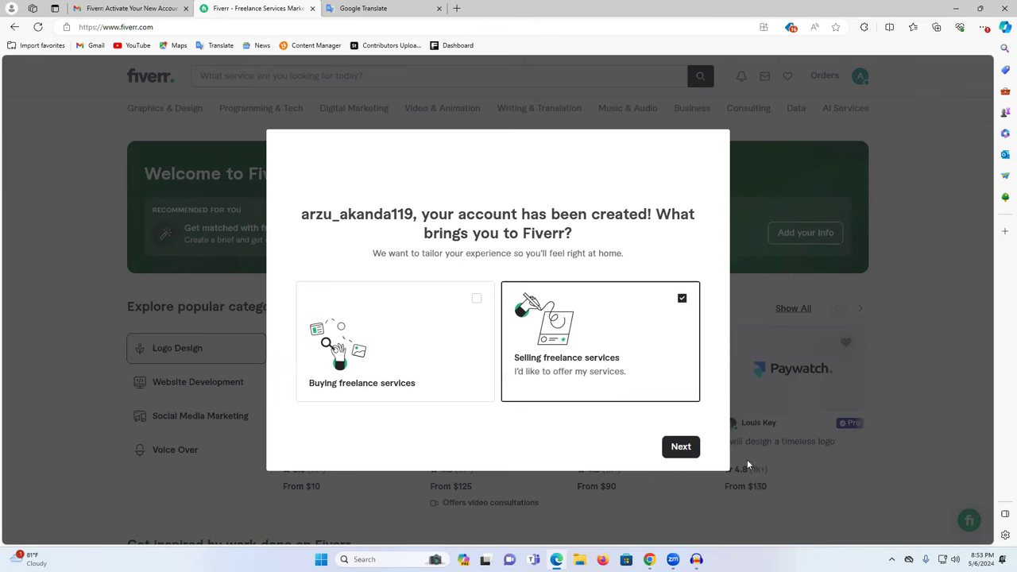
left_click(681, 448)
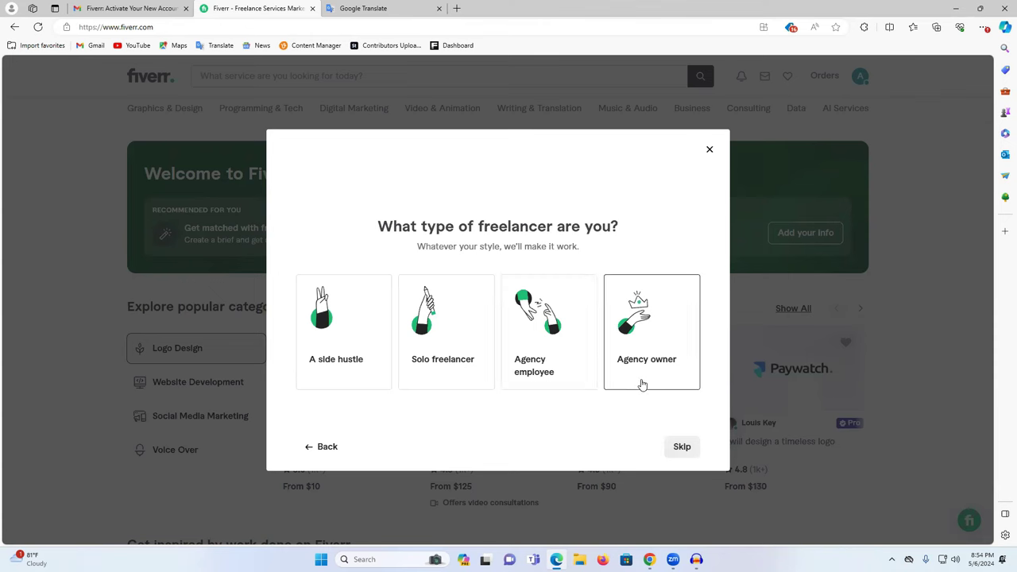
Step: Answer the onboarding questions as a Solo freelancer with both online and offline experience
left_click(448, 354)
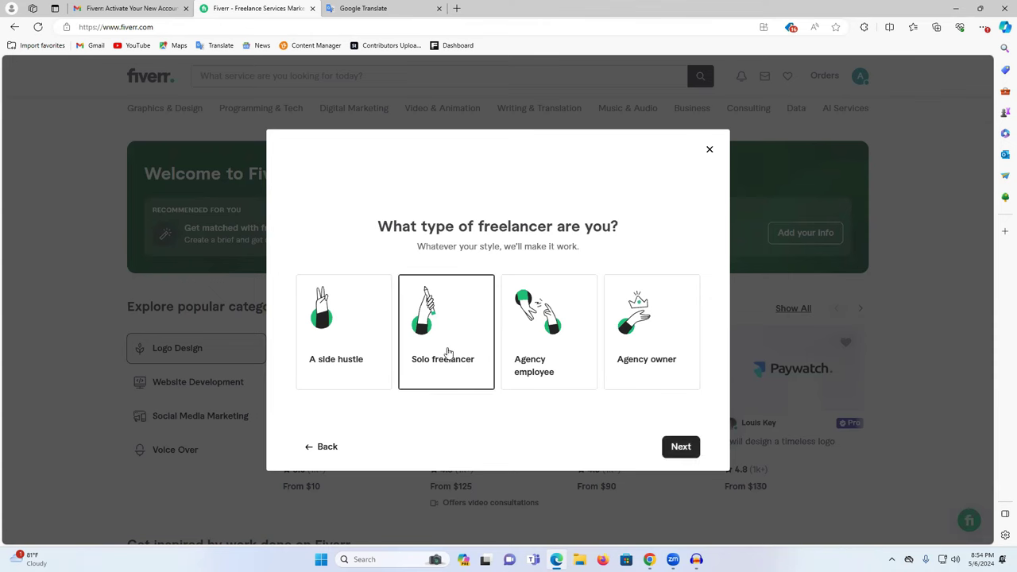
left_click(682, 447)
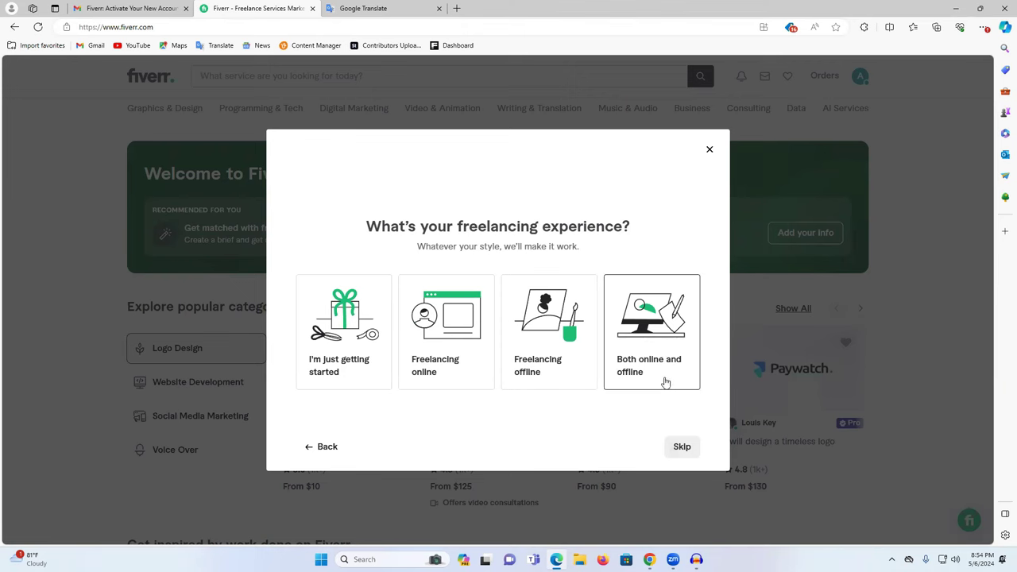
left_click(670, 372)
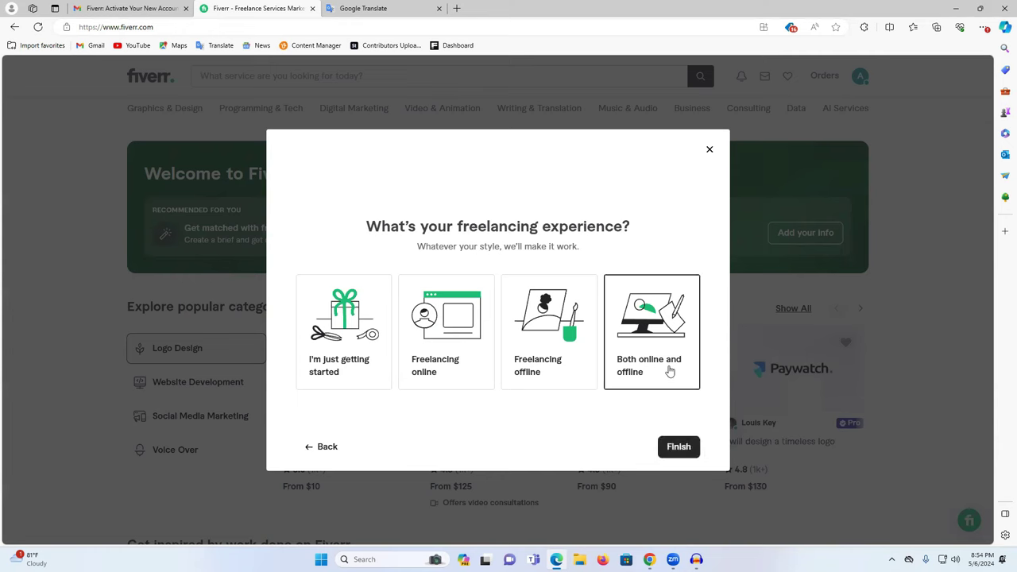
left_click(677, 447)
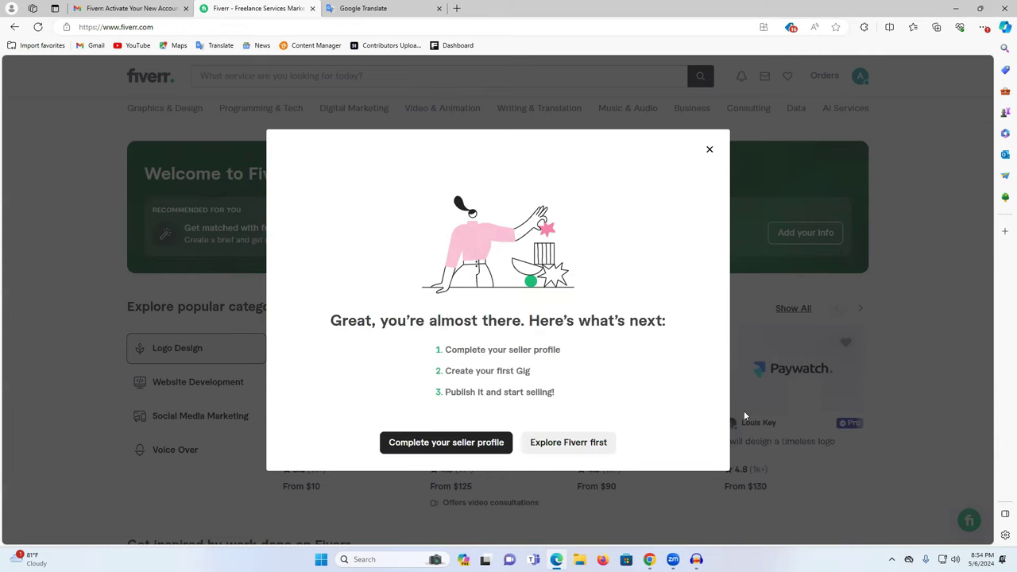
Step: Start completing the seller profile, opening the Profile page in a new tab
left_click(423, 450)
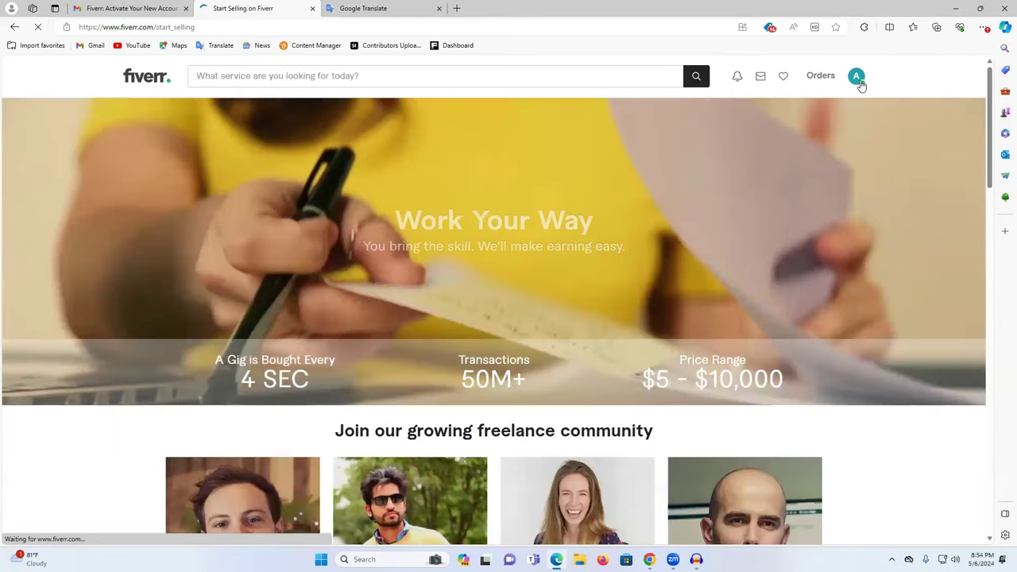
left_click(859, 82)
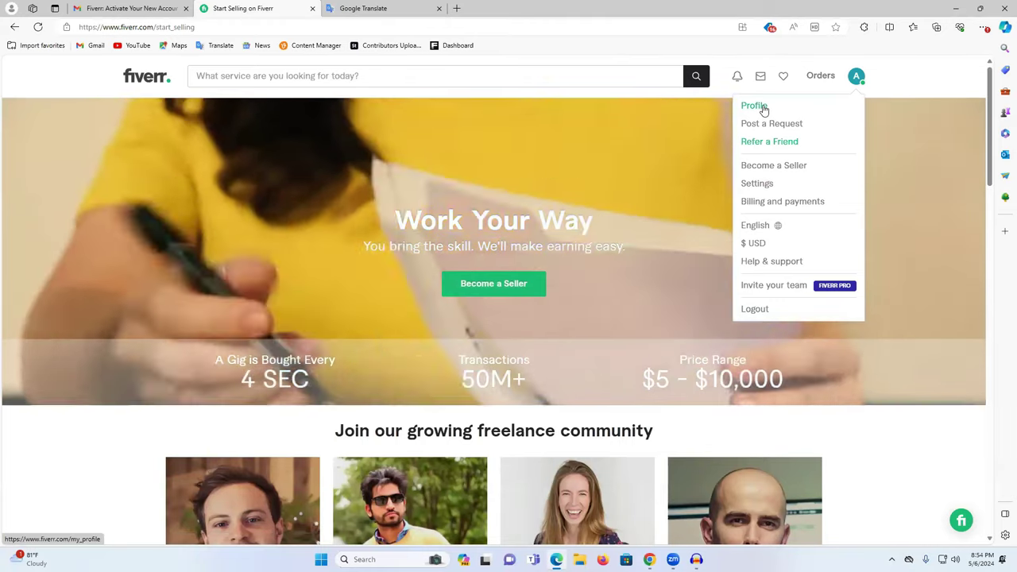
right_click(762, 109)
left_click(783, 117)
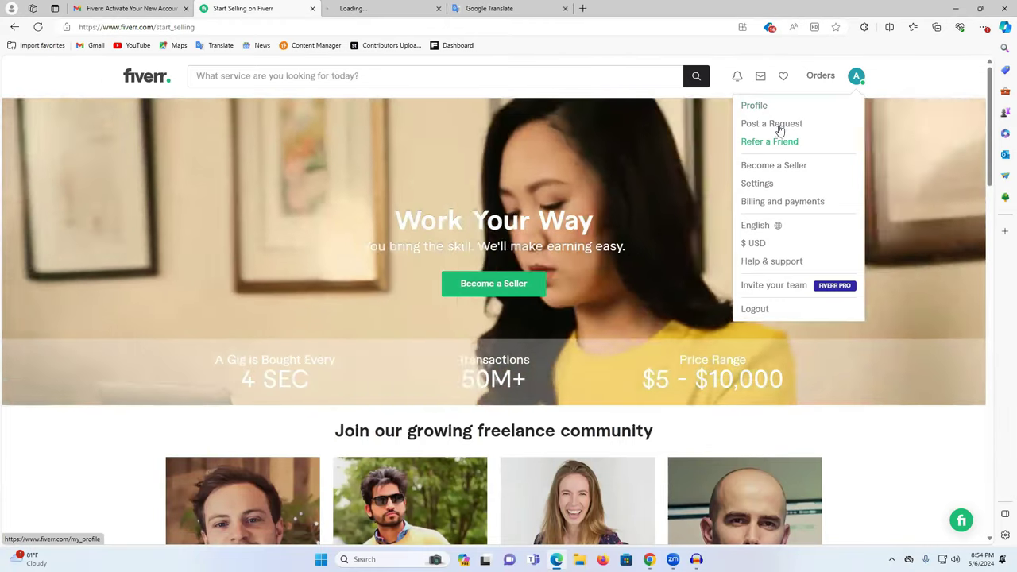
scroll(920, 405, "down", 5)
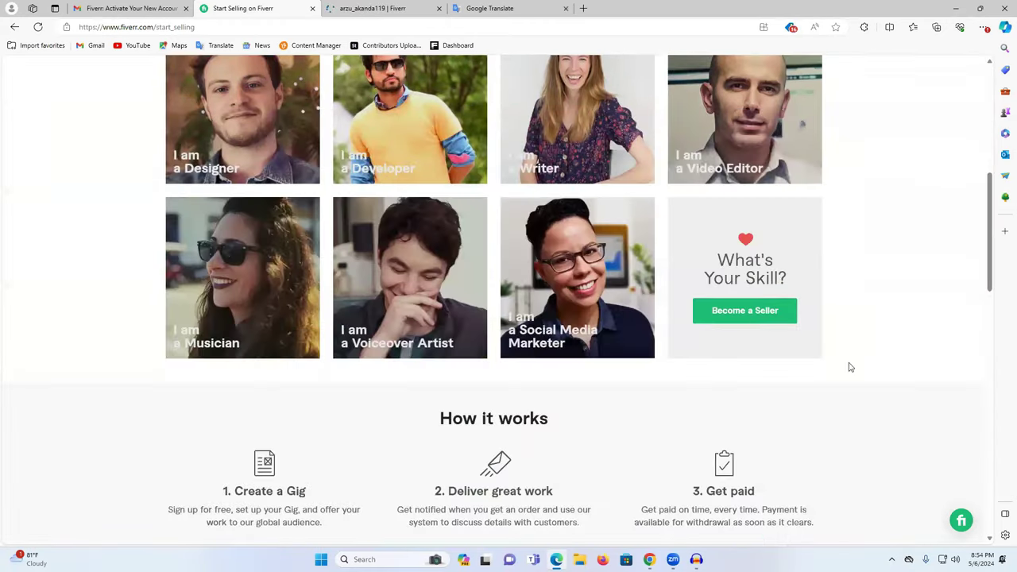
left_click(747, 312)
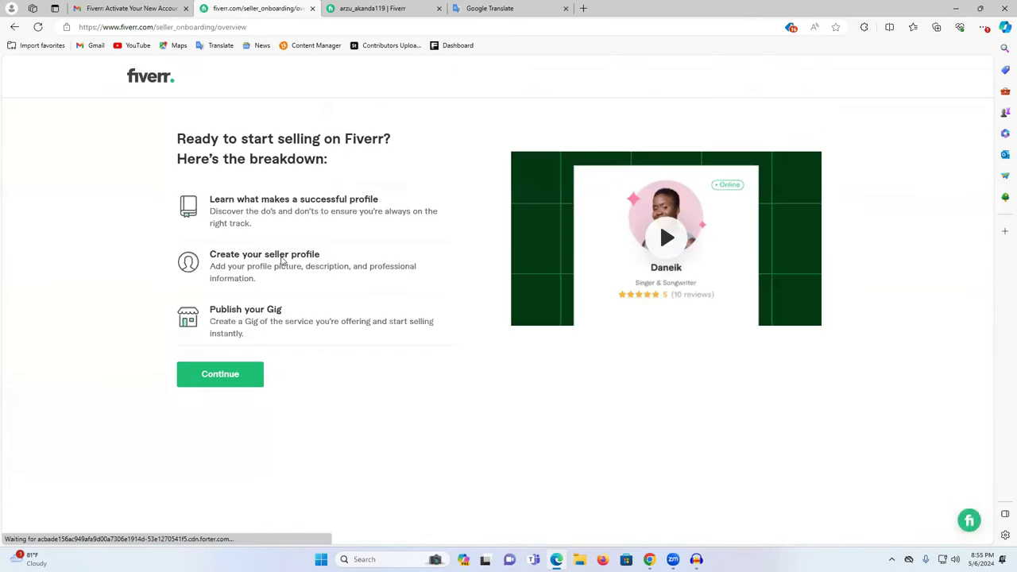
Step: Compare the profile and seller onboarding tabs, starting Become a seller from the profile
left_click(354, 8)
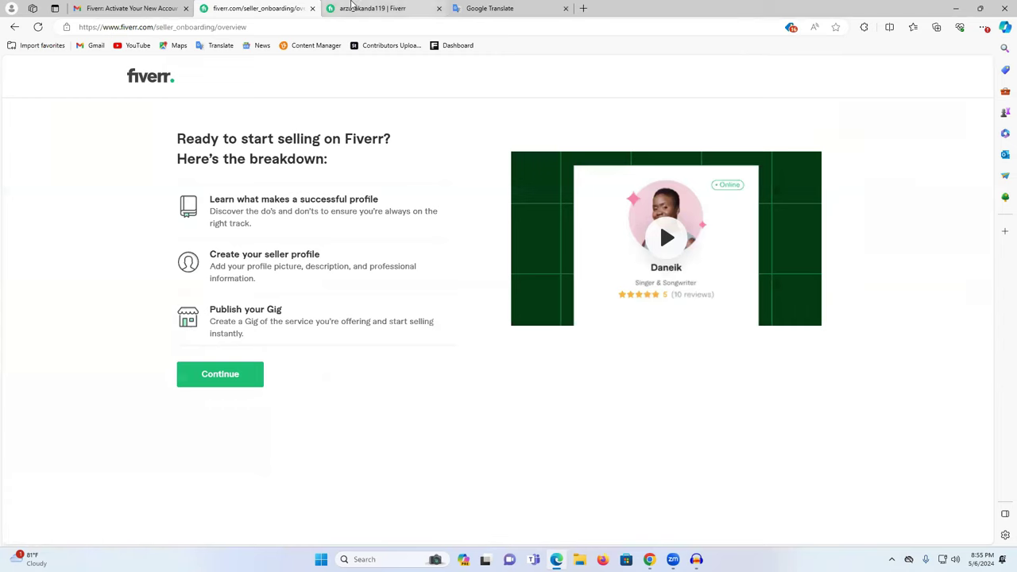
left_click(274, 7)
left_click(358, 8)
left_click(284, 7)
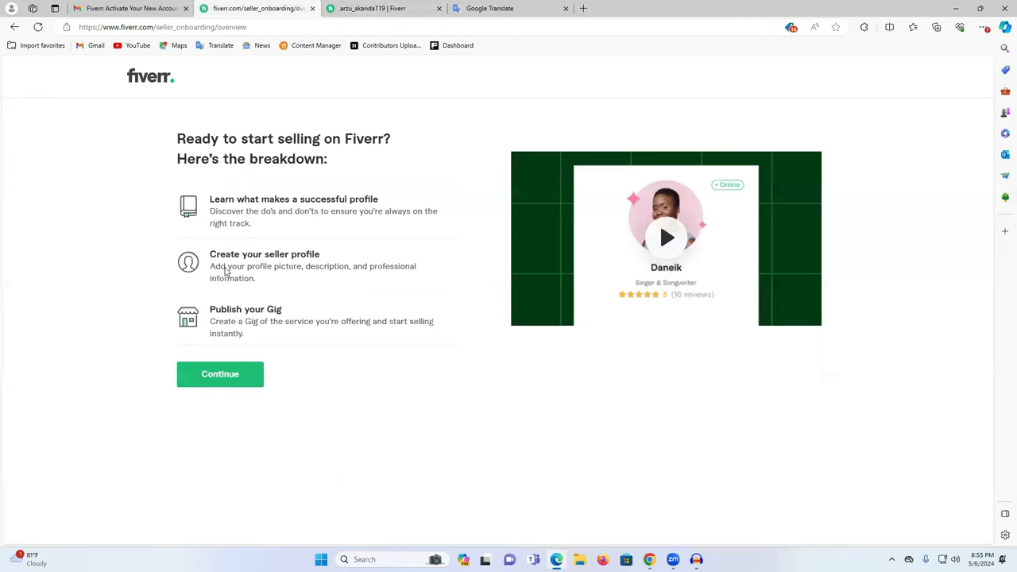
left_click(360, 7)
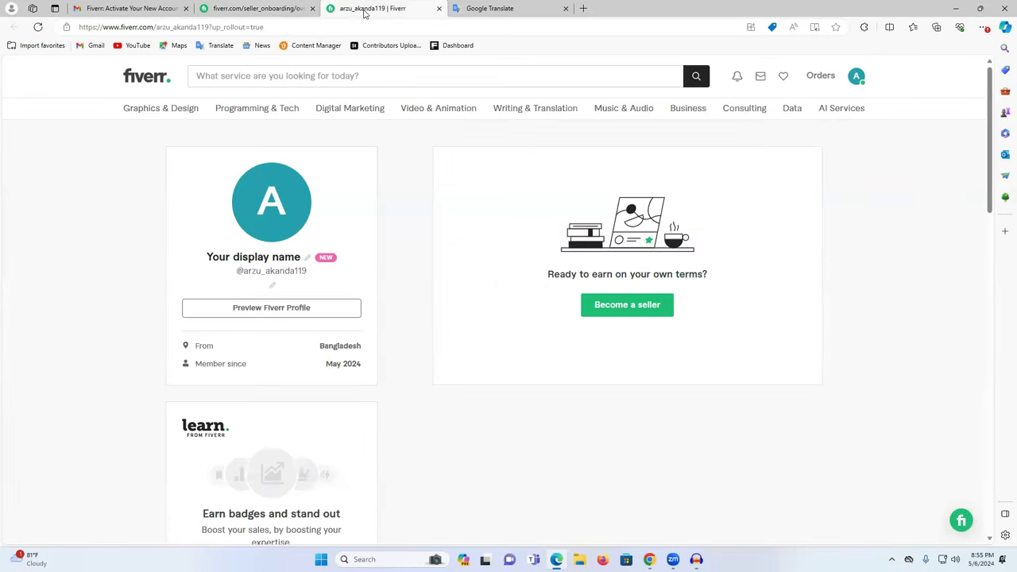
left_click(653, 311)
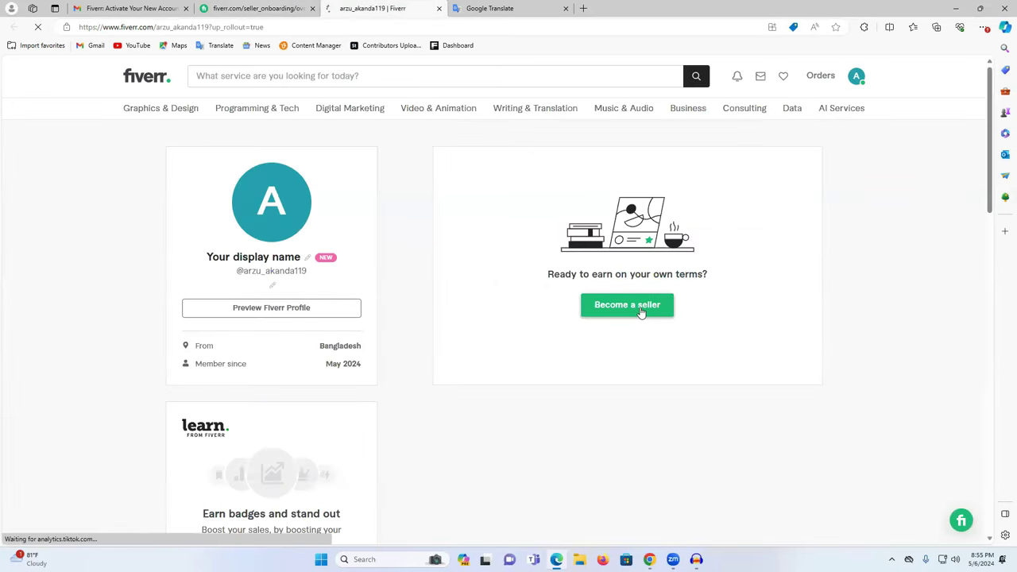
left_click(360, 7)
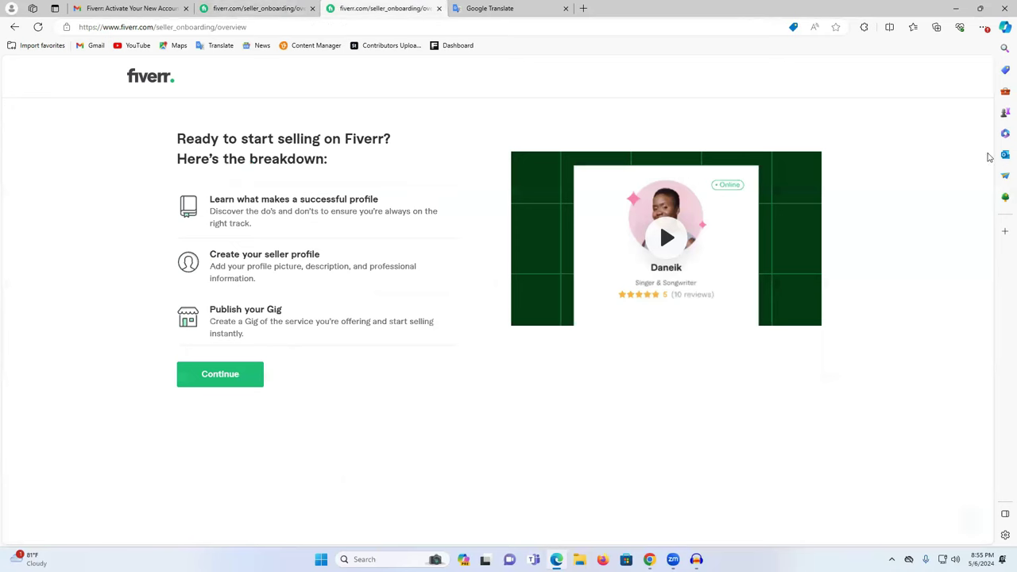
left_click(14, 26)
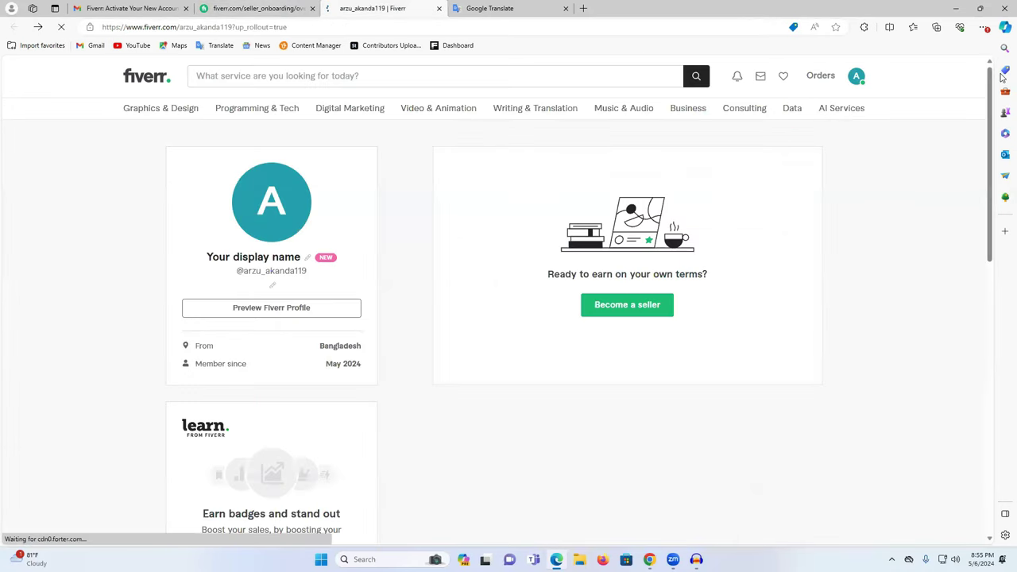
left_click(238, 6)
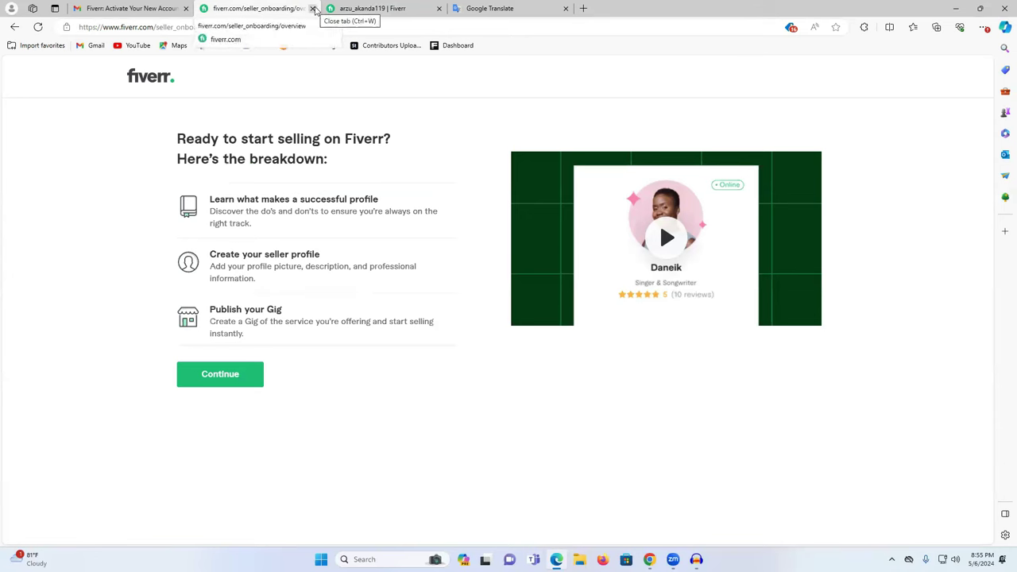
Step: Close the extra onboarding tab, dismiss the display-name tip, and cancel the profile photo chooser
left_click(313, 8)
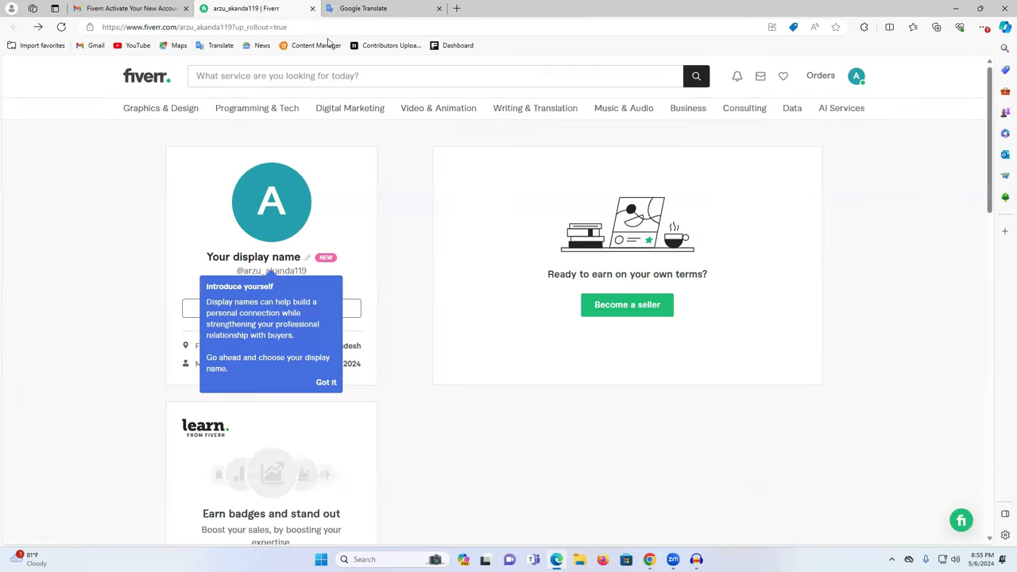
left_click(324, 382)
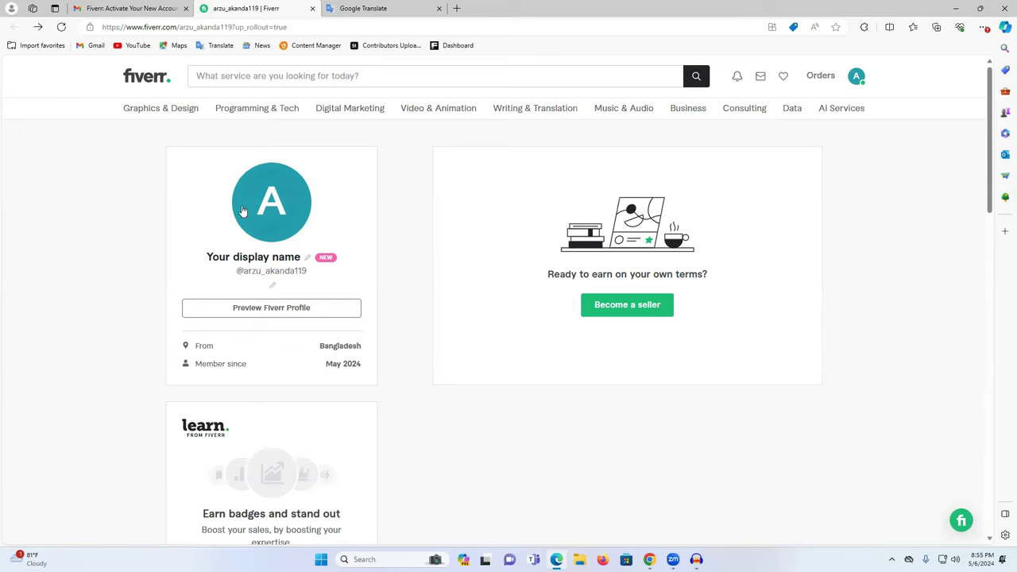
left_click(286, 208)
scroll(262, 151, "down", 10)
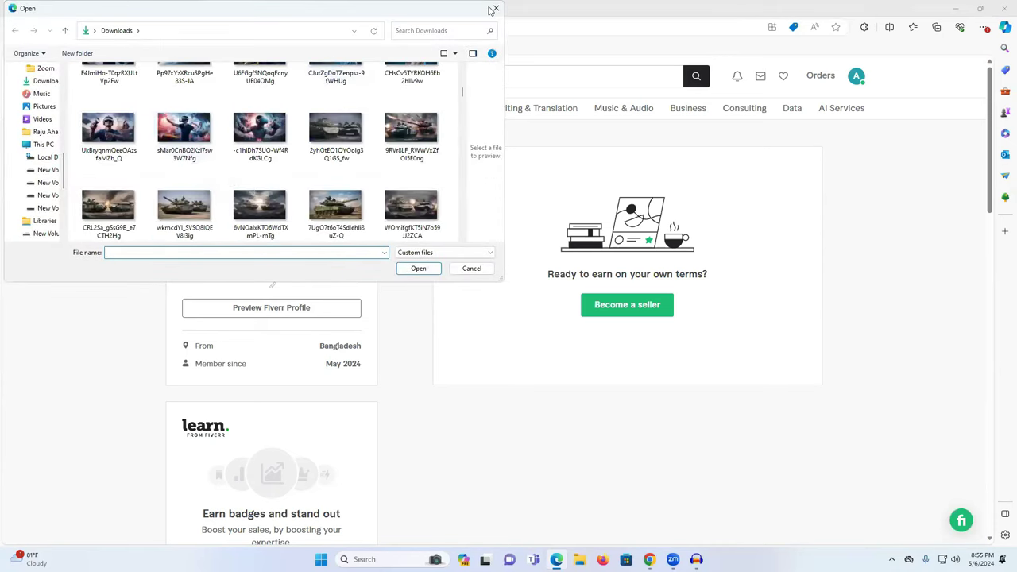
left_click(496, 8)
Step: Save a portrait photo from the Facebook post into Downloads as a JPG
left_click(650, 559)
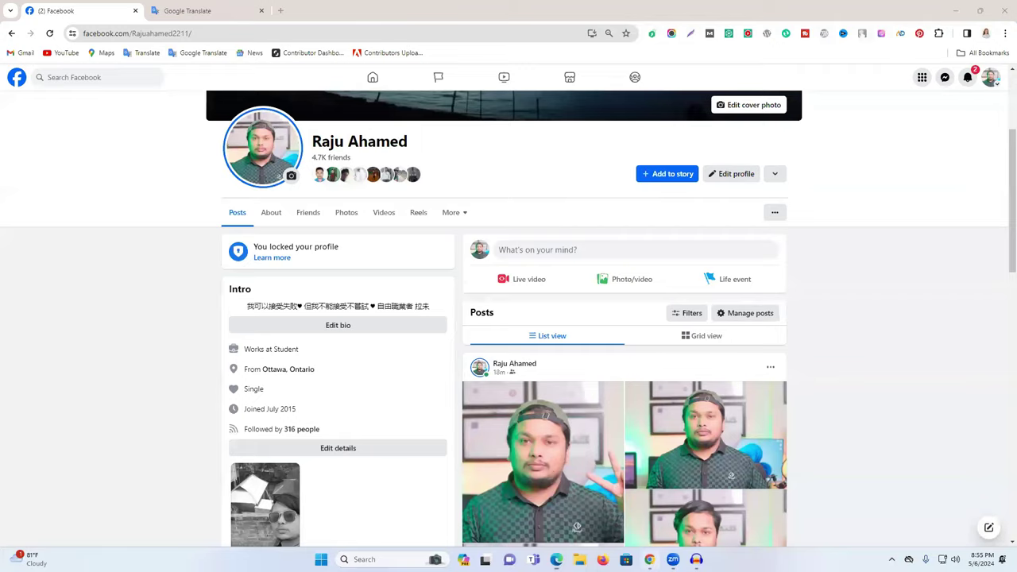
scroll(617, 357, "down", 3)
scroll(623, 357, "up", 2)
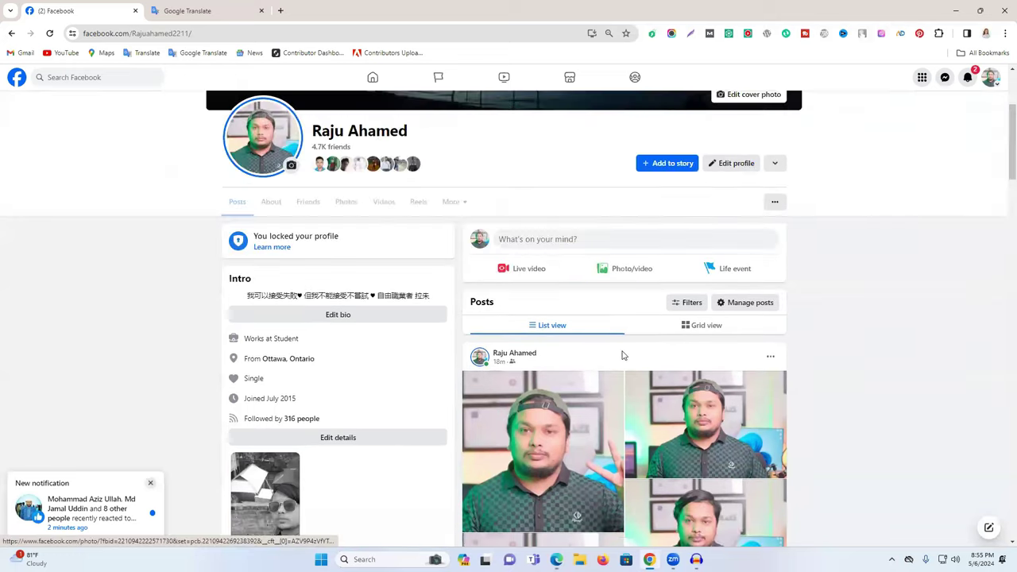
scroll(623, 357, "down", 4)
scroll(623, 357, "down", 3)
scroll(659, 358, "up", 3)
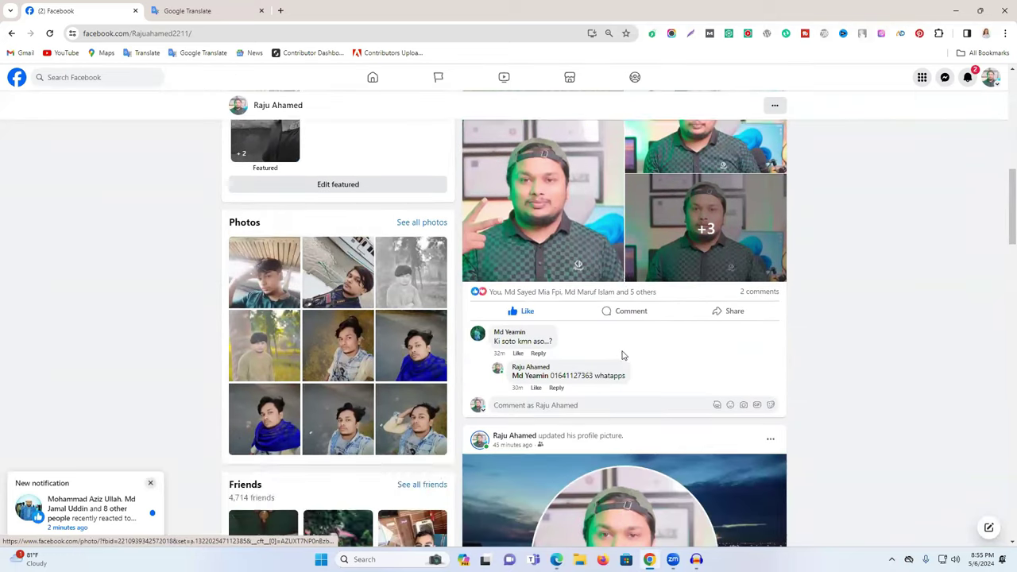
left_click(657, 316)
right_click(449, 244)
left_click(536, 276)
left_click(418, 267)
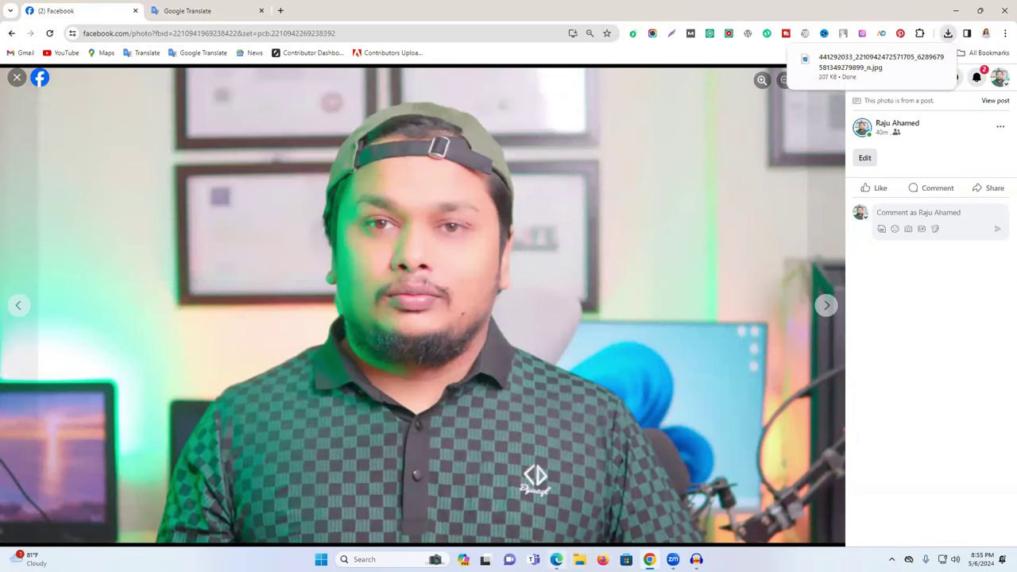
left_click(556, 559)
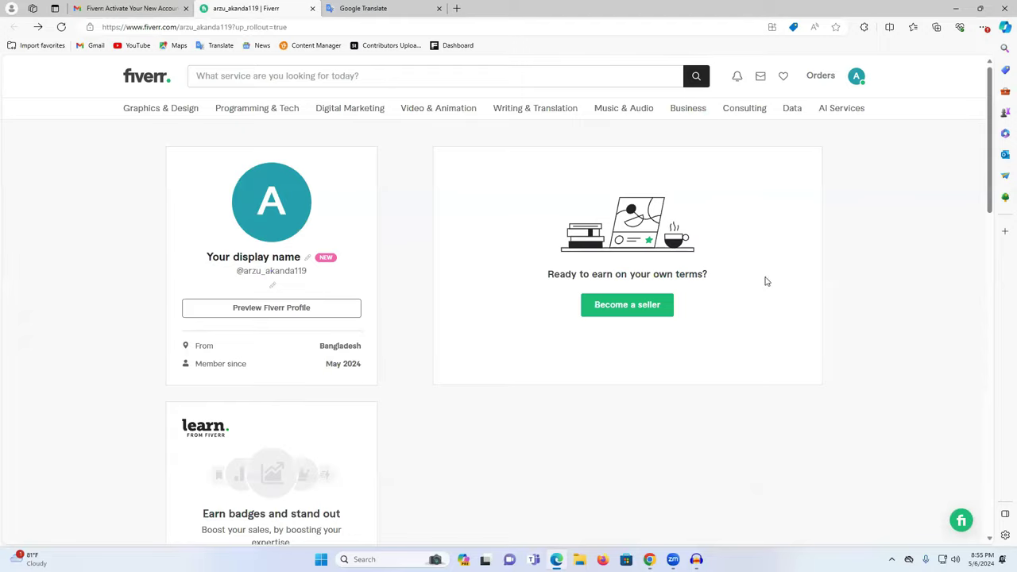
Step: Upload the downloaded portrait JPG from Downloads as the Fiverr profile picture
left_click(292, 203)
left_click(101, 127)
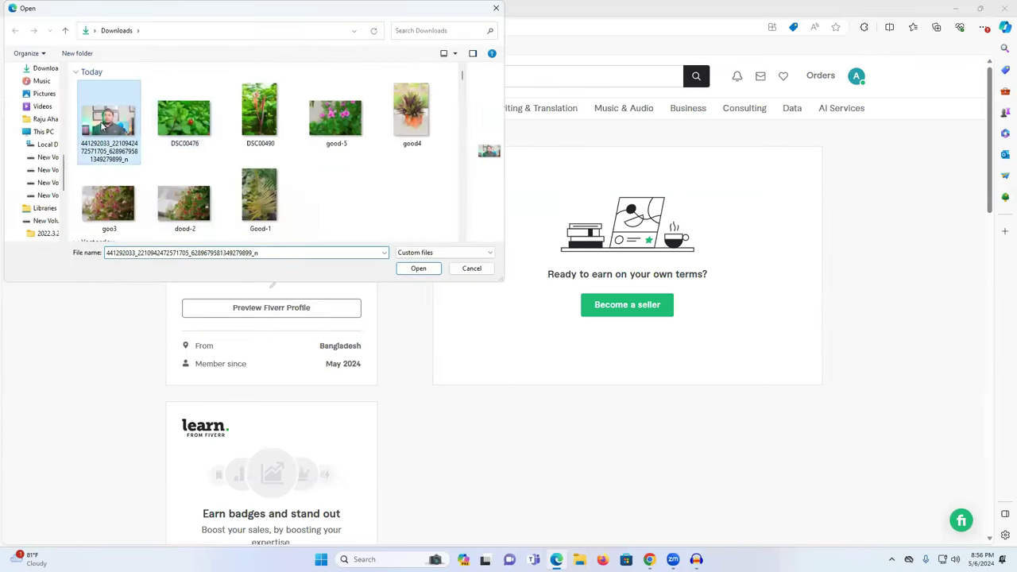
left_click(426, 269)
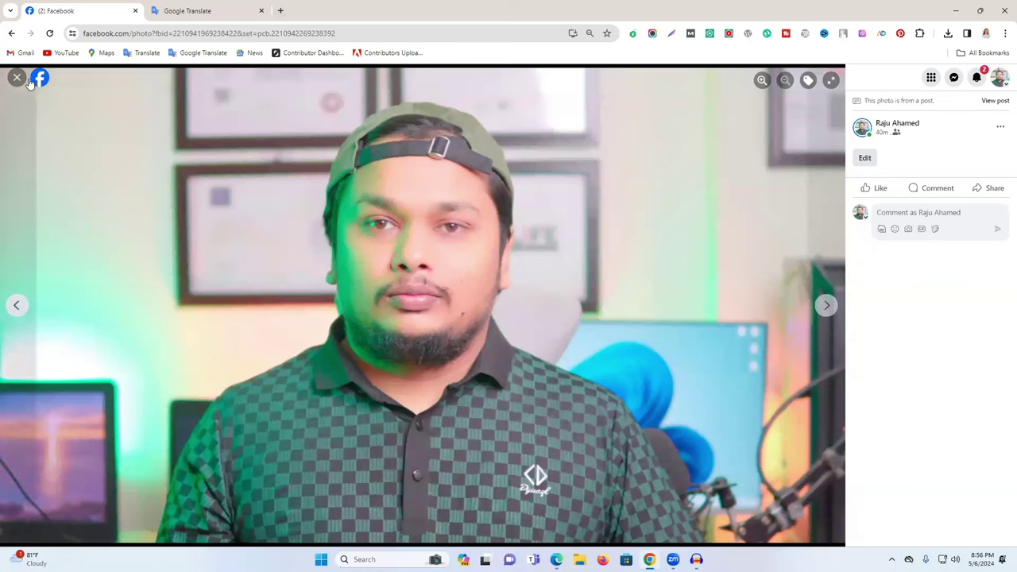
key("Right")
Step: Close the Facebook photo viewer and run a Google image search for 'professional photo'
key("Escape")
left_click(281, 11)
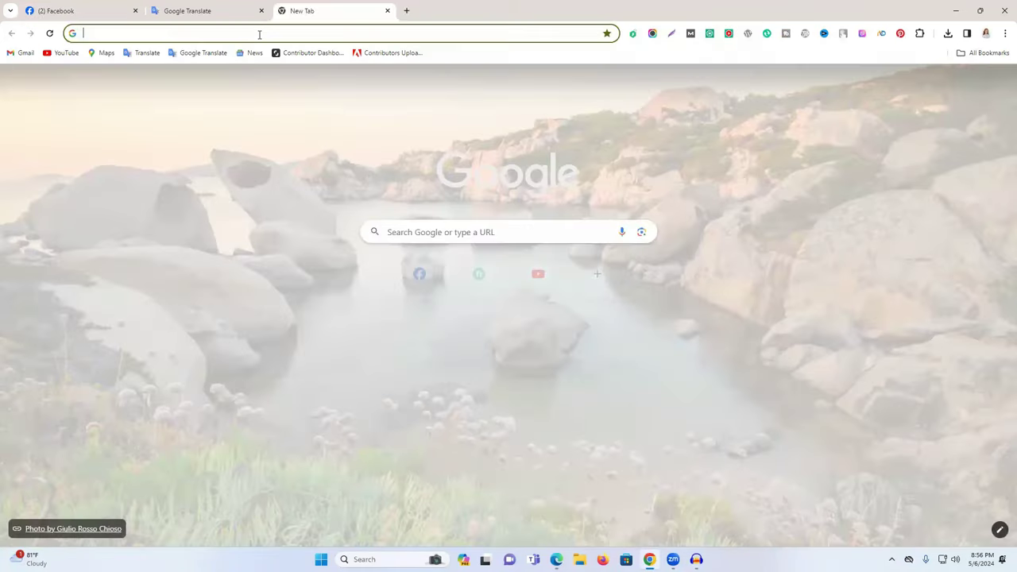
left_click(209, 80)
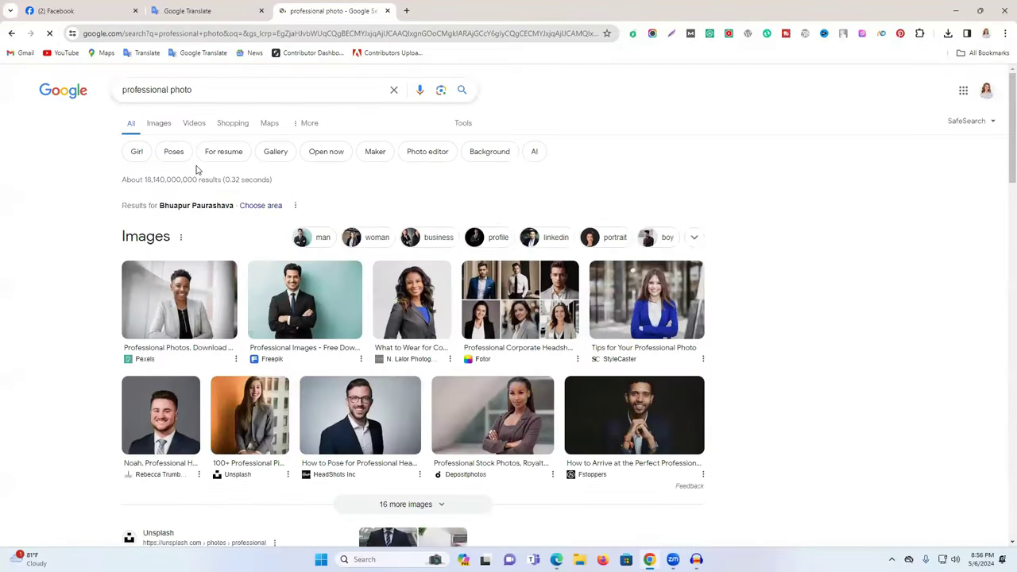
left_click(162, 124)
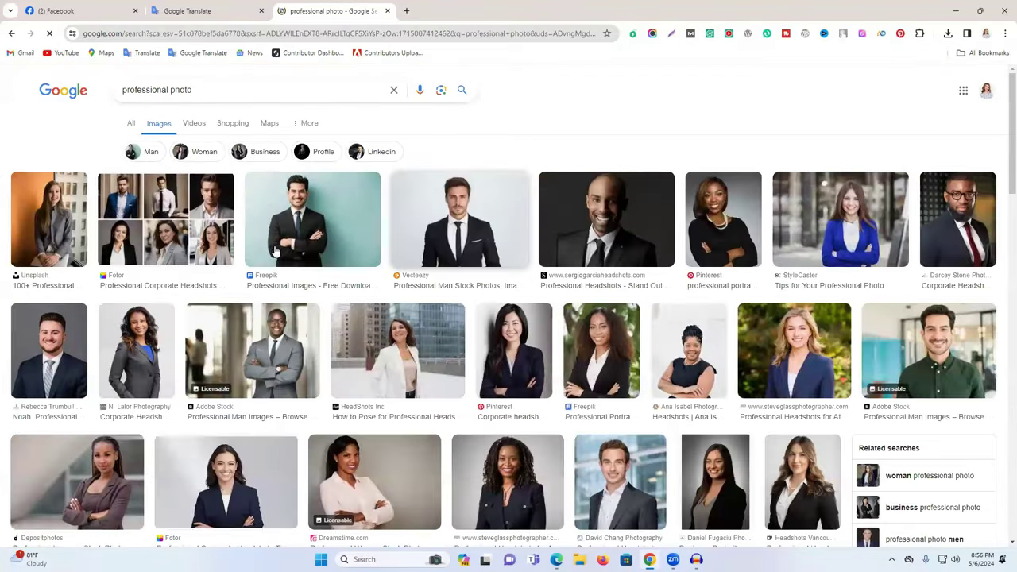
scroll(817, 389, "down", 2)
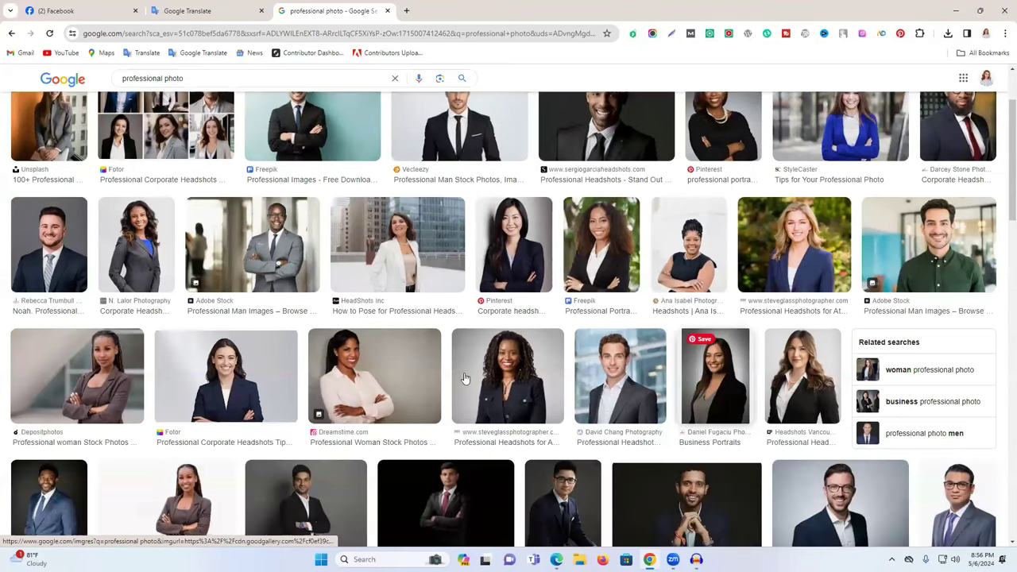
Step: Preview several headshot results, including HeadShots Inc, then return to the Fiverr profile
left_click(715, 406)
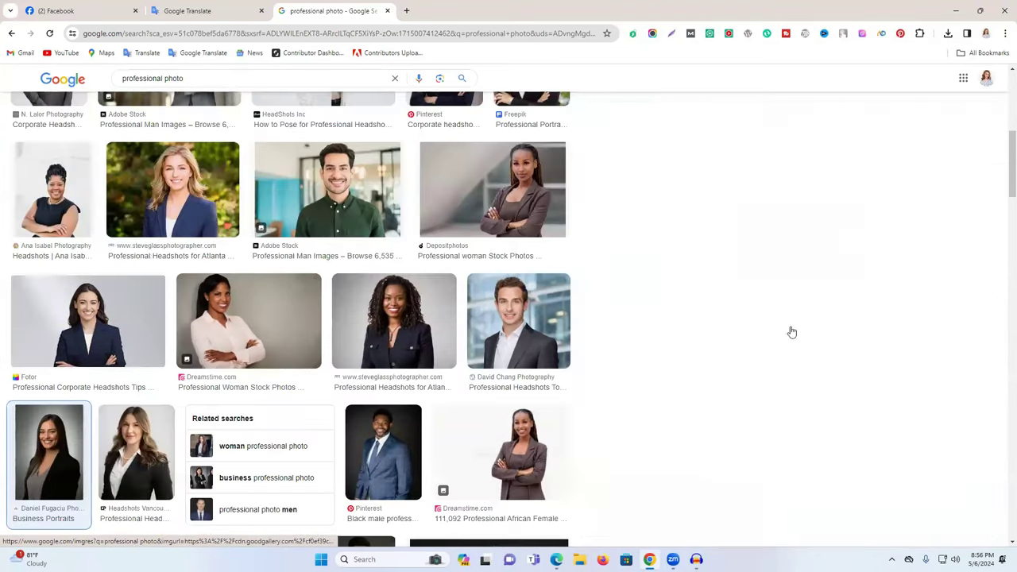
left_click(455, 325)
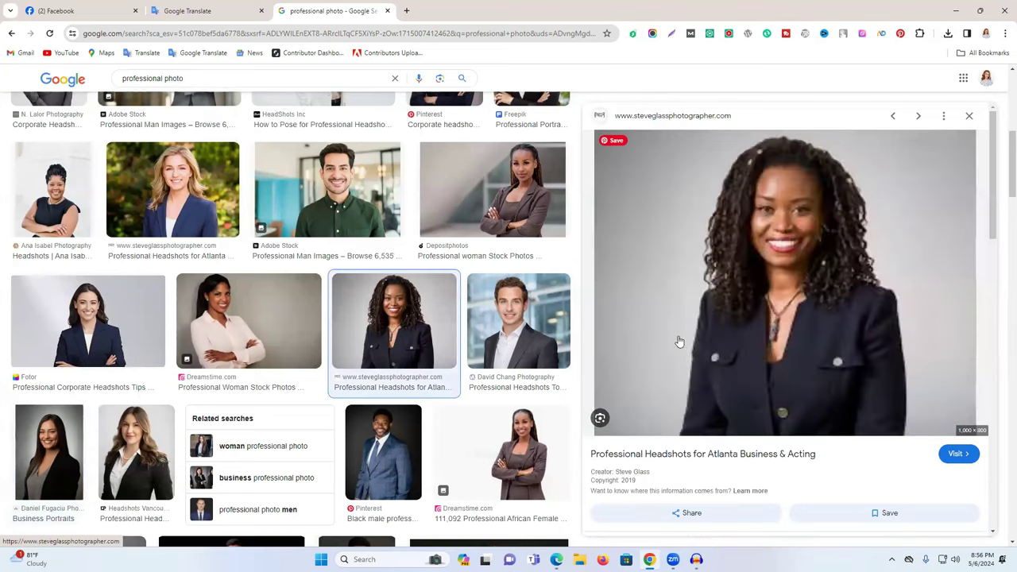
scroll(126, 421, "down", 2)
scroll(126, 421, "down", 2)
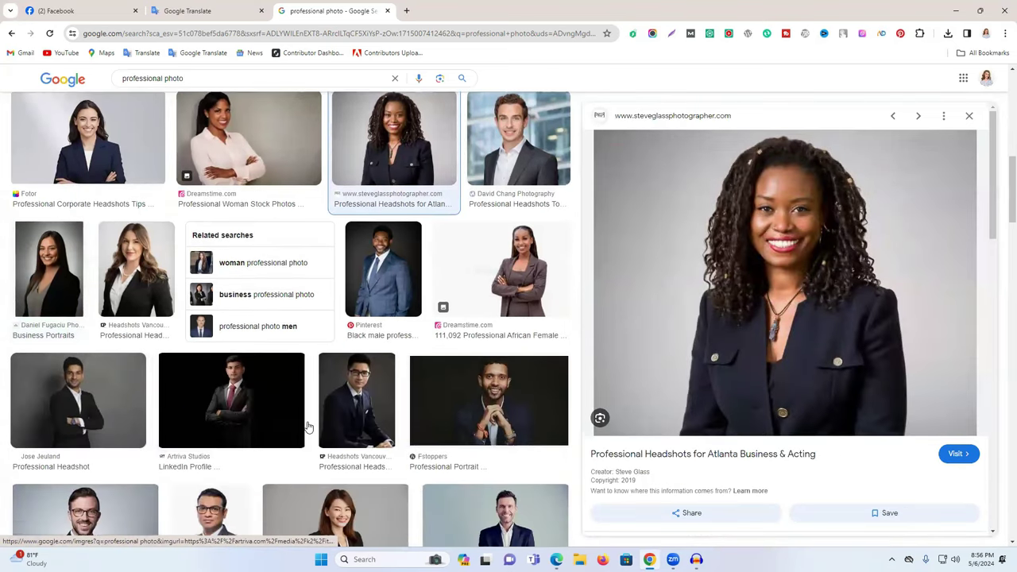
left_click(118, 397)
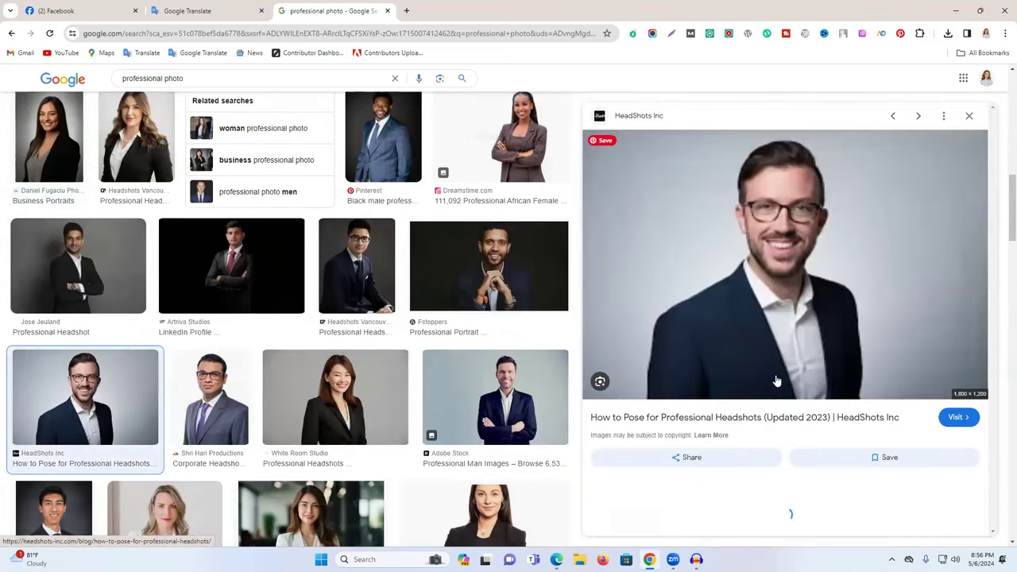
scroll(782, 309, "down", 3)
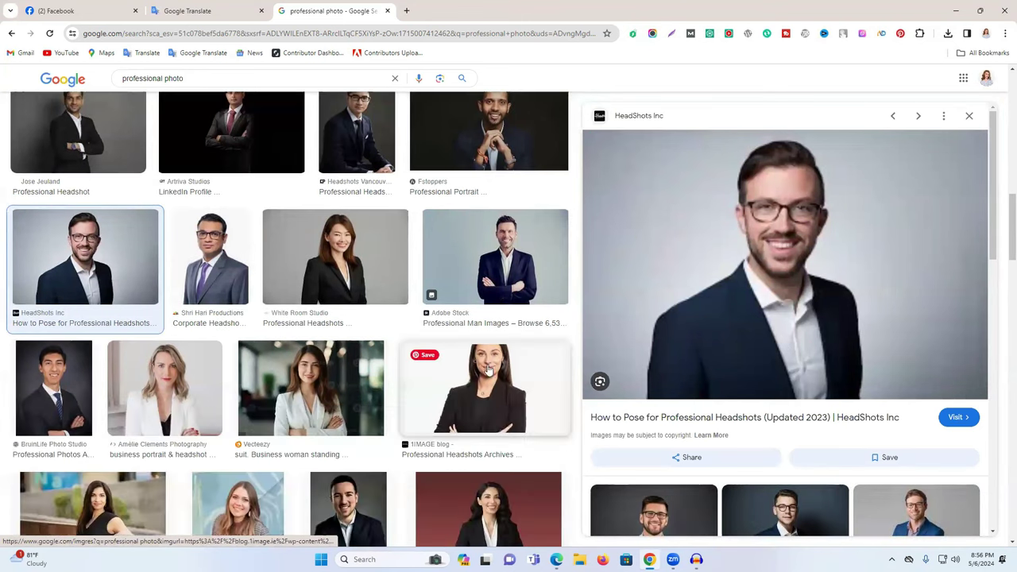
scroll(684, 318, "down", 2)
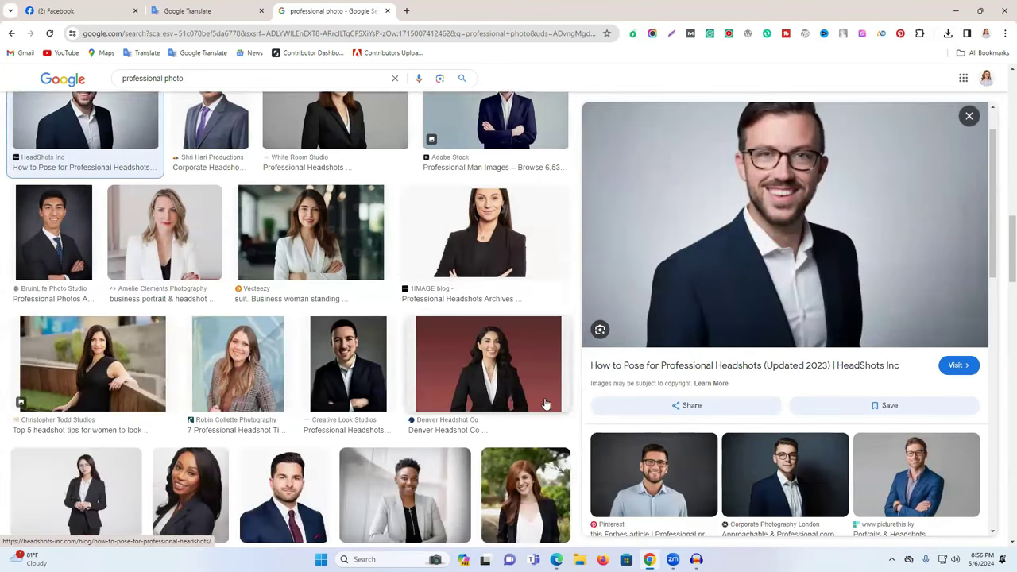
scroll(710, 411, "down", 2)
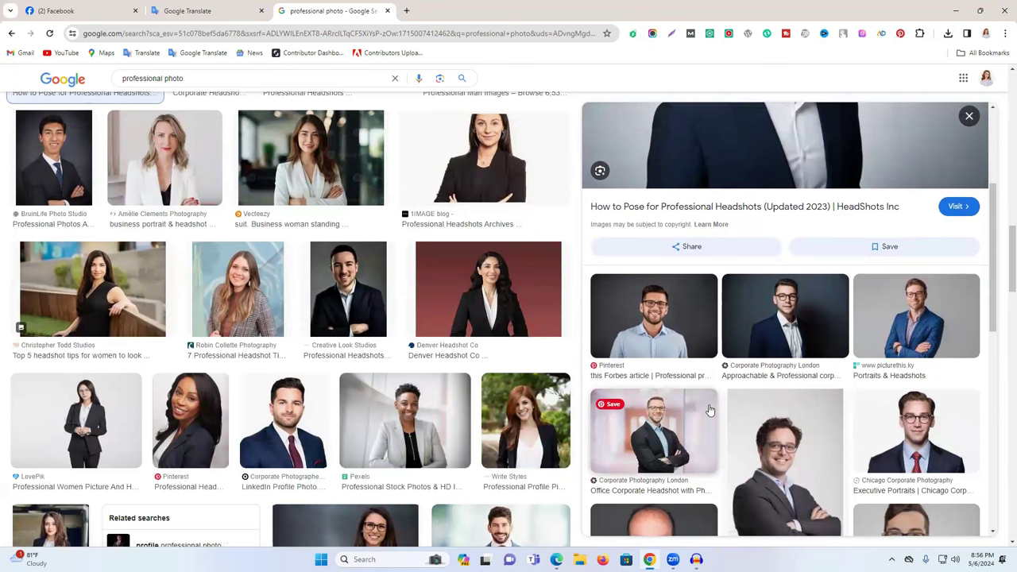
scroll(710, 411, "down", 3)
scroll(485, 376, "down", 5)
scroll(484, 376, "down", 5)
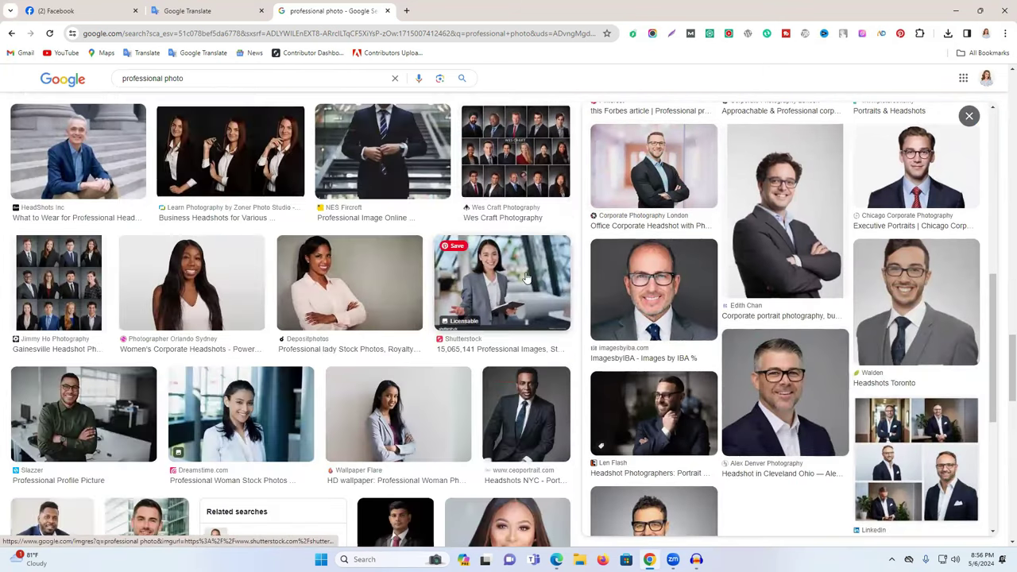
scroll(524, 278, "down", 4)
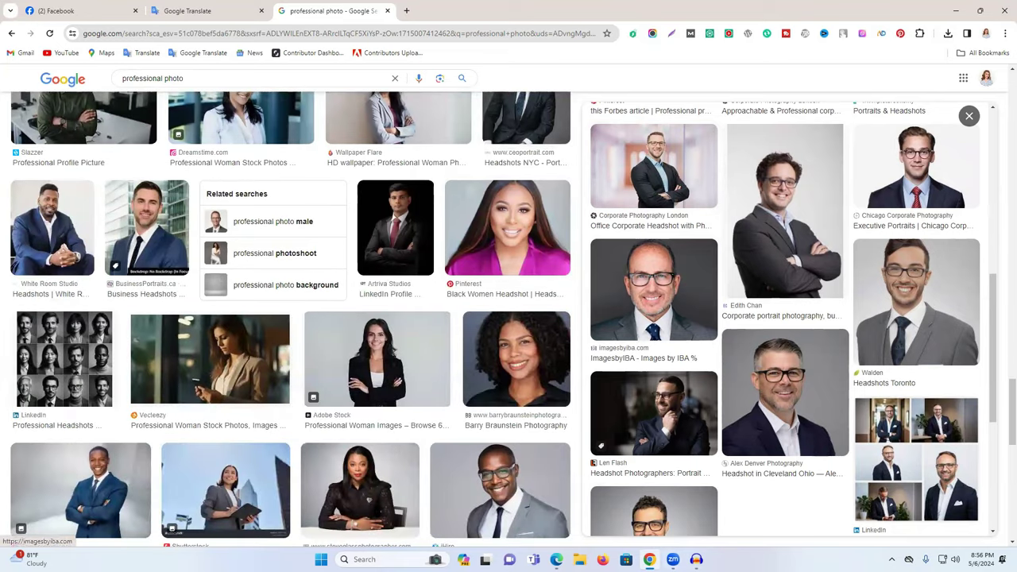
left_click(557, 559)
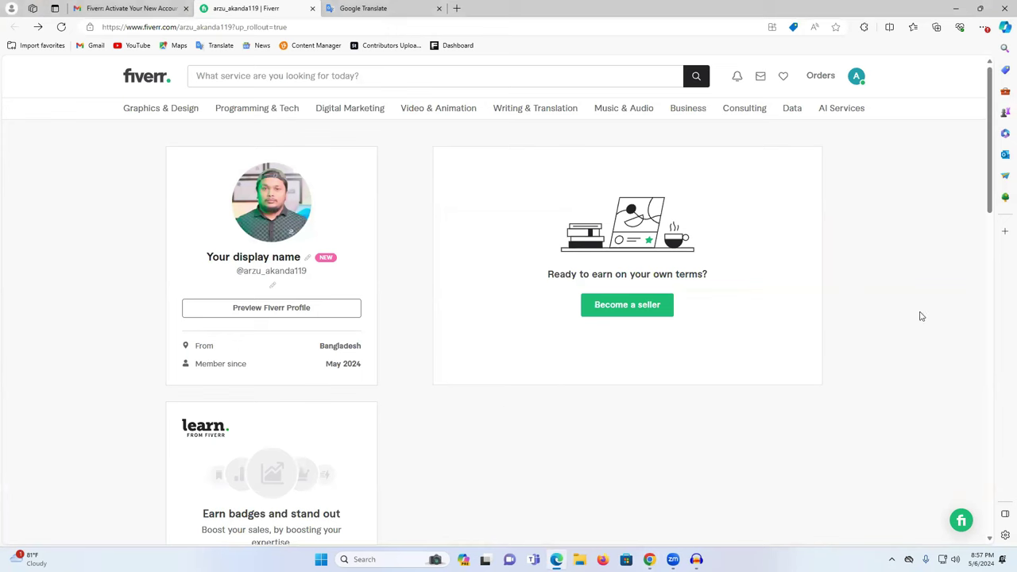
Step: Replace the 'Your display name' placeholder with the saved display name and save it
left_click(306, 259)
left_click(430, 310)
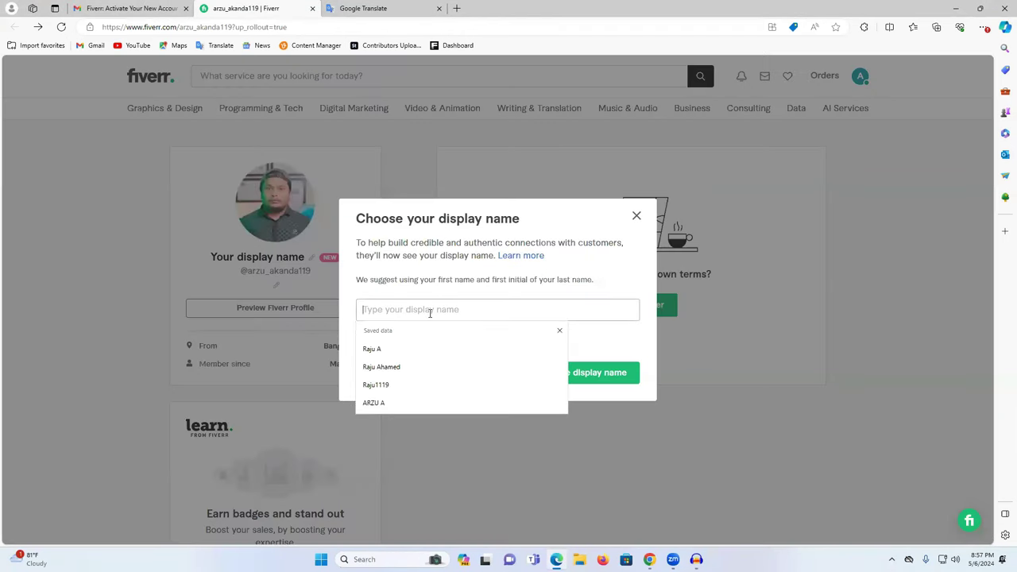
left_click(392, 405)
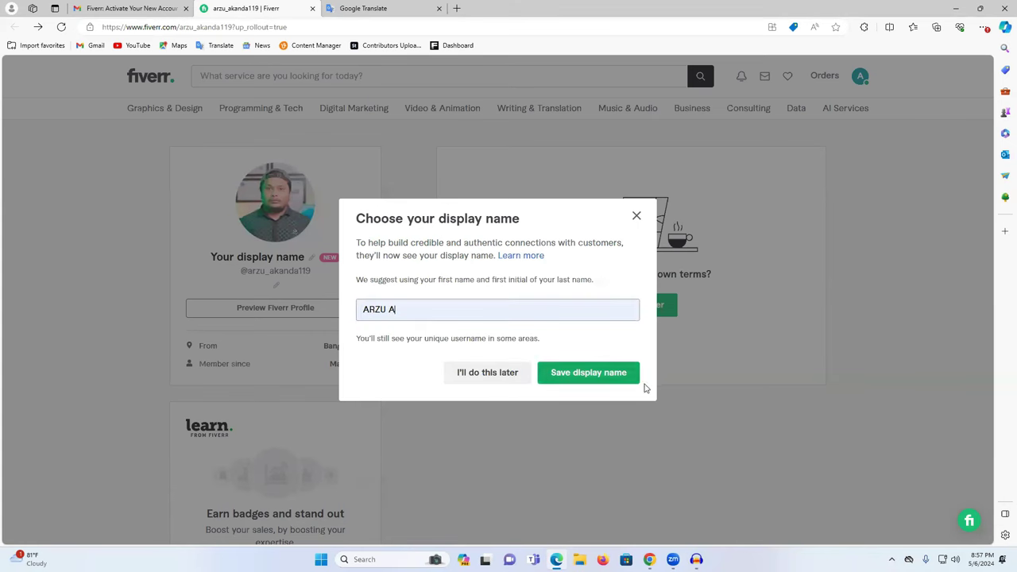
left_click(580, 381)
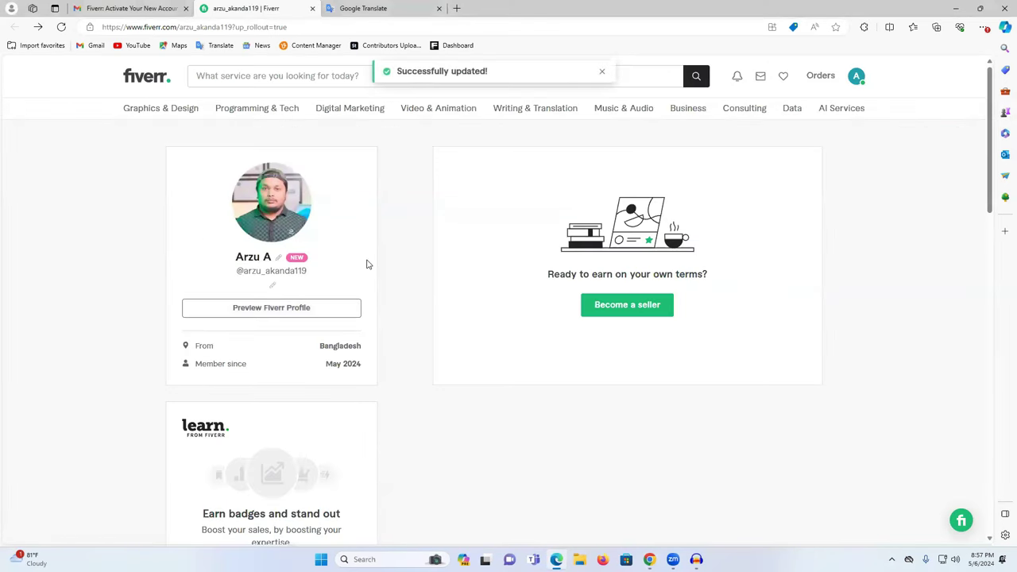
Step: Save the one-line story 'Drive Business Enhancement Seamlessly And Swiftly', correcting the Swifly typo
left_click(274, 288)
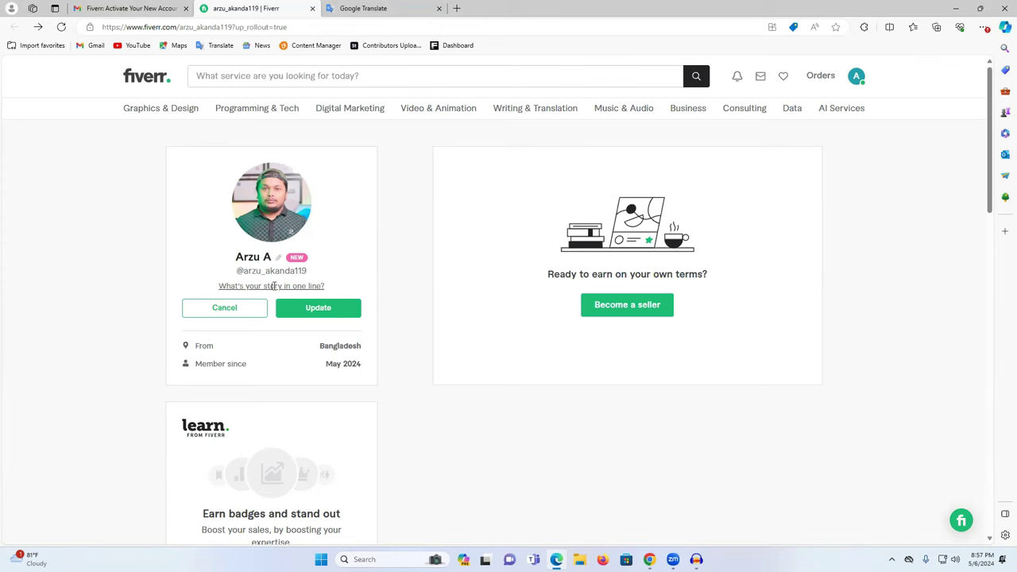
left_click(273, 286)
type("D")
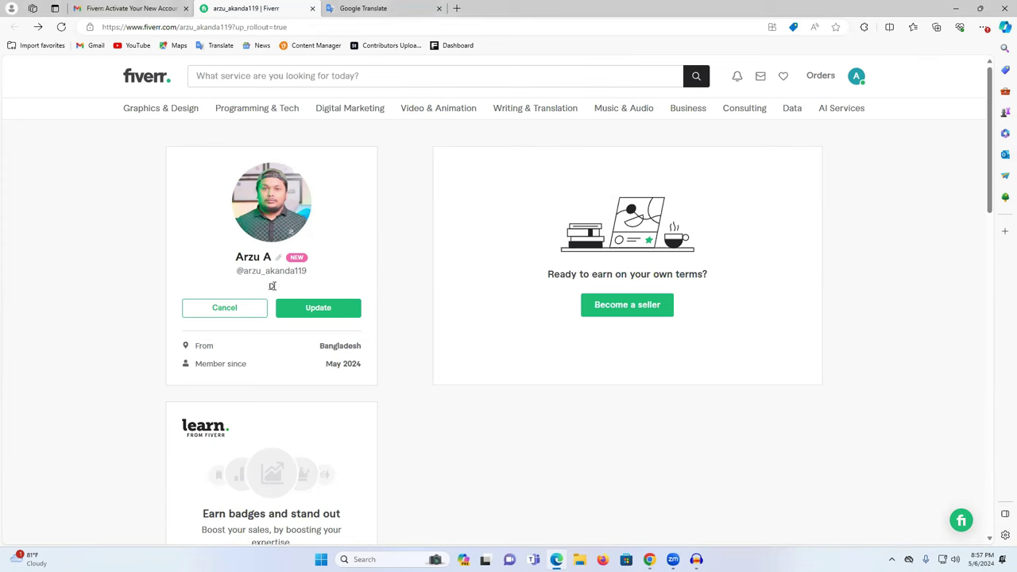
type("rive")
type(" Buil")
key("BackSpace")
key("BackSpace")
type("siness Enhanc")
type("ment")
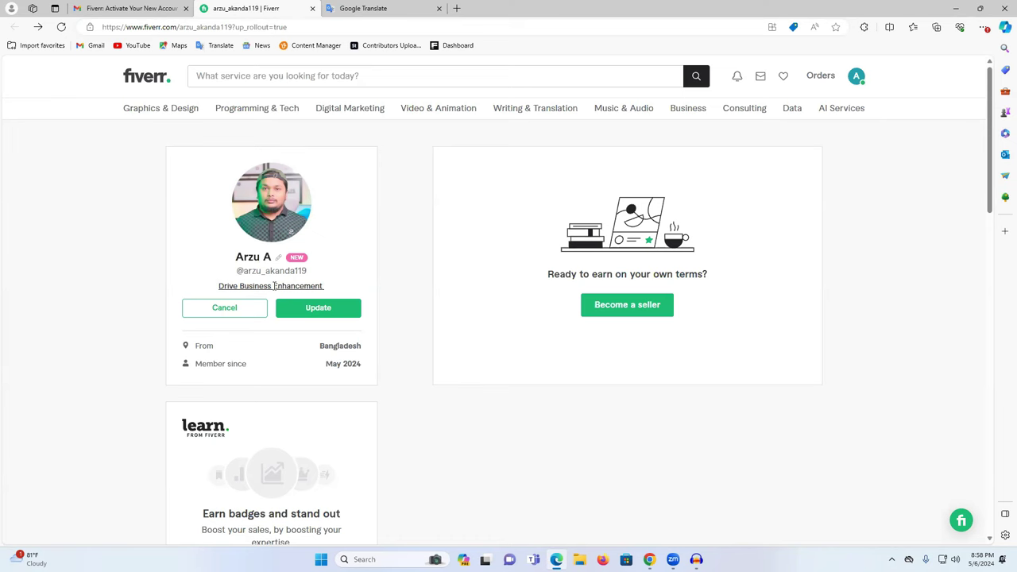
type(" Seami")
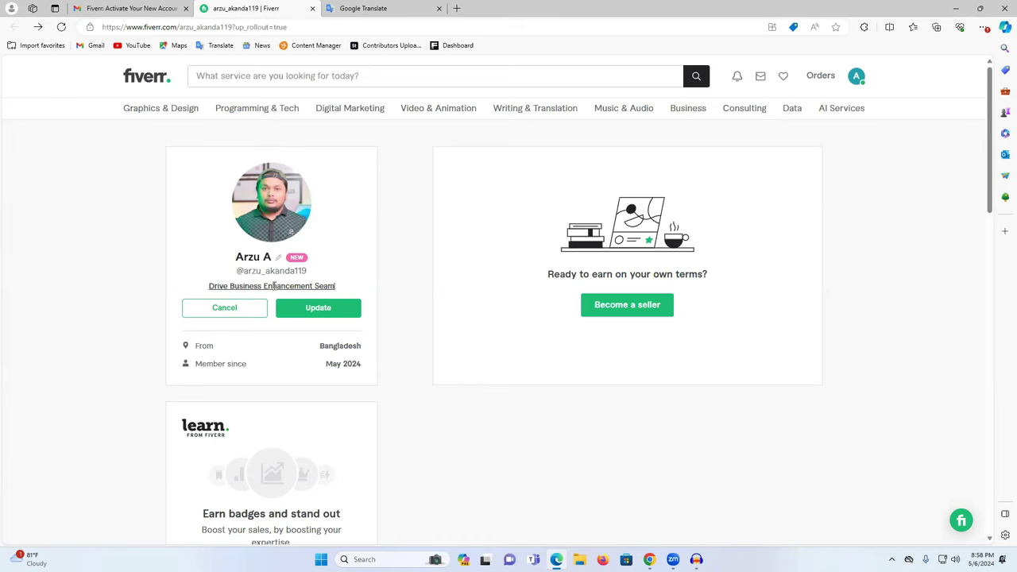
type("le")
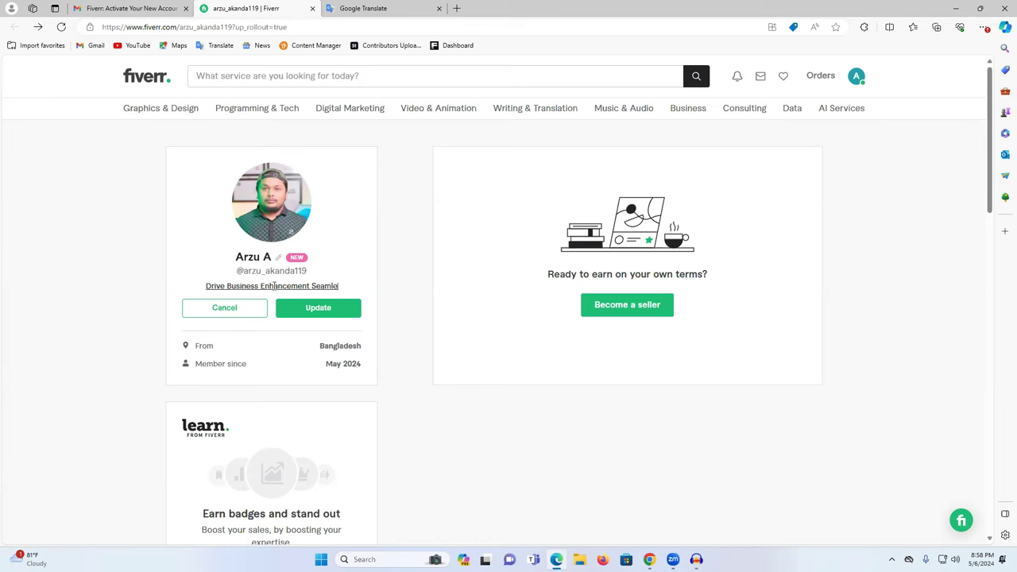
type("ss")
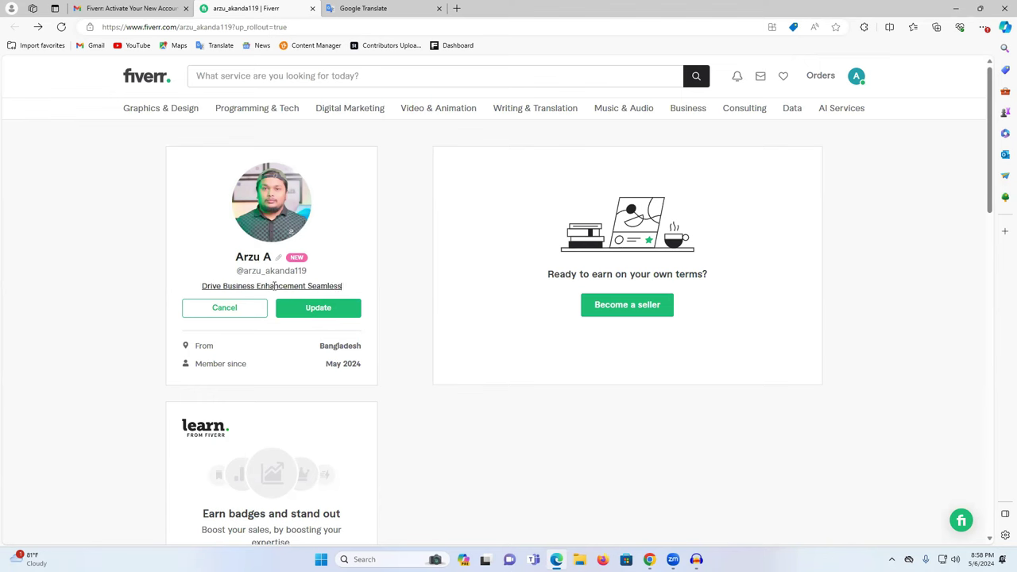
type("ly")
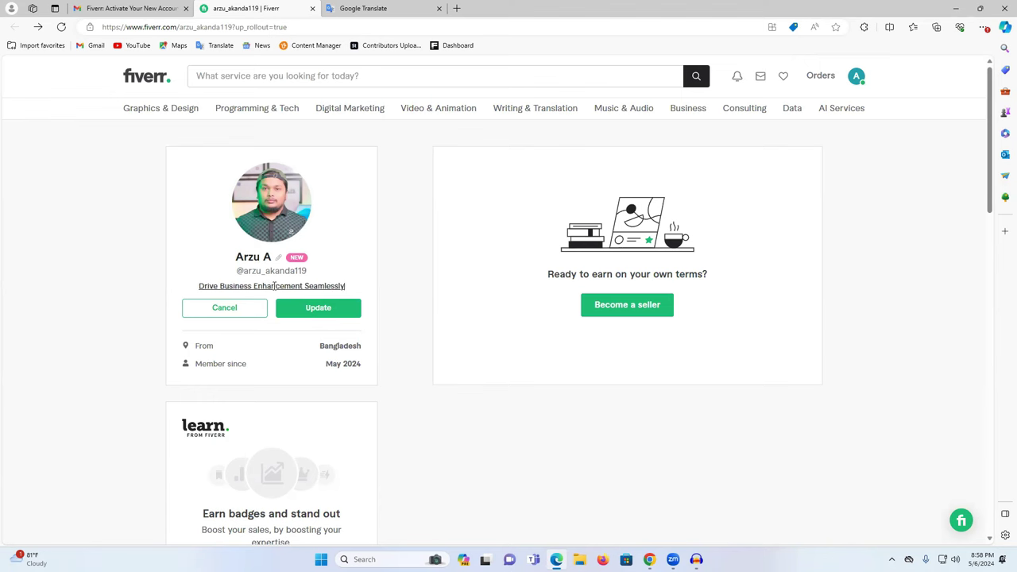
type(" And ")
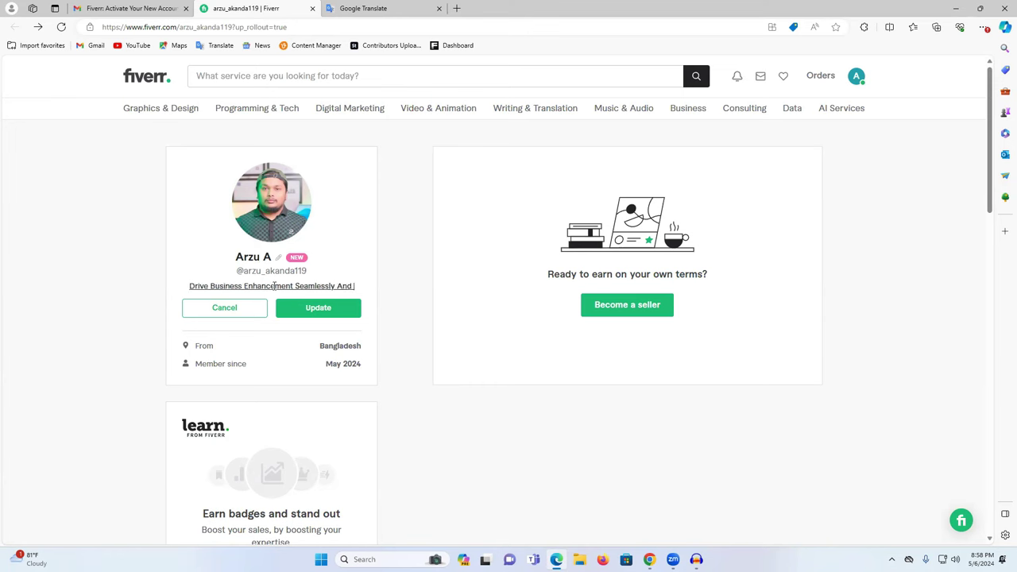
type("S")
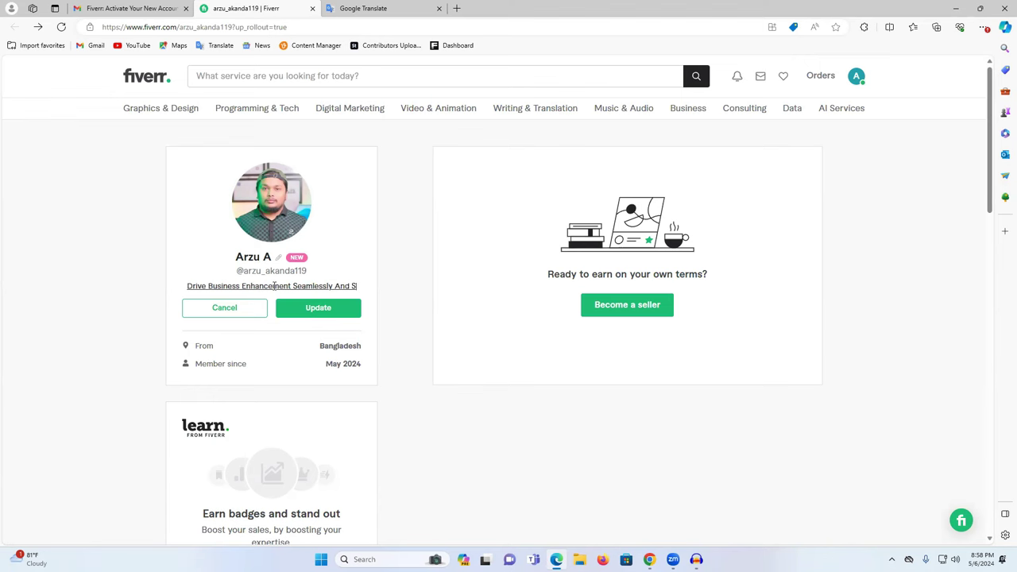
type("w")
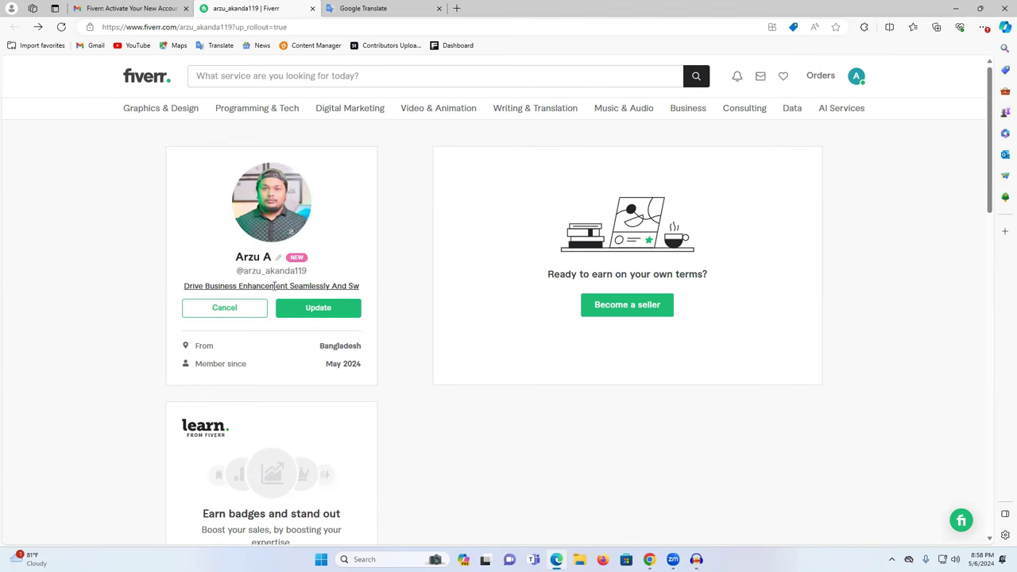
type("ifly")
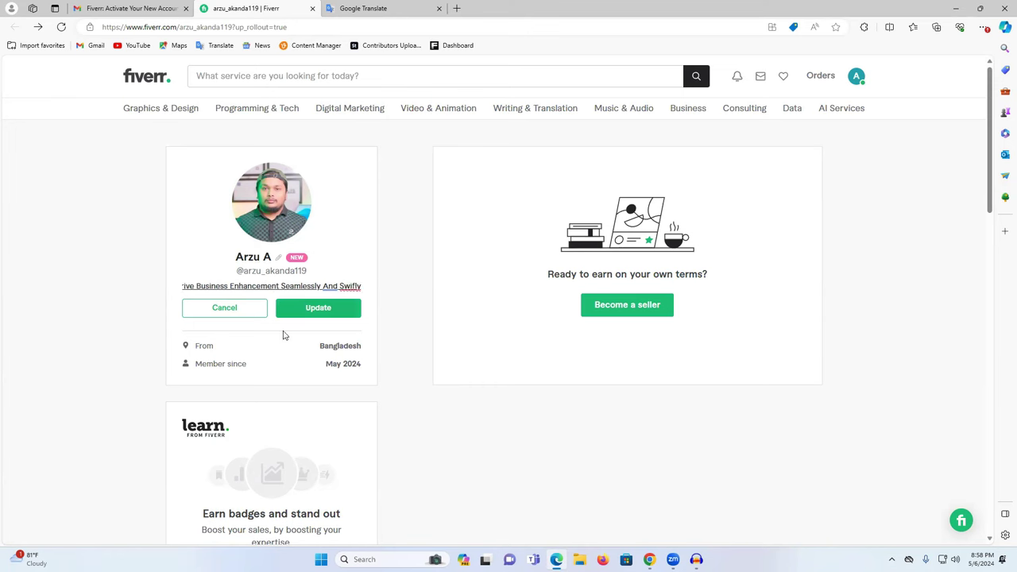
right_click(353, 291)
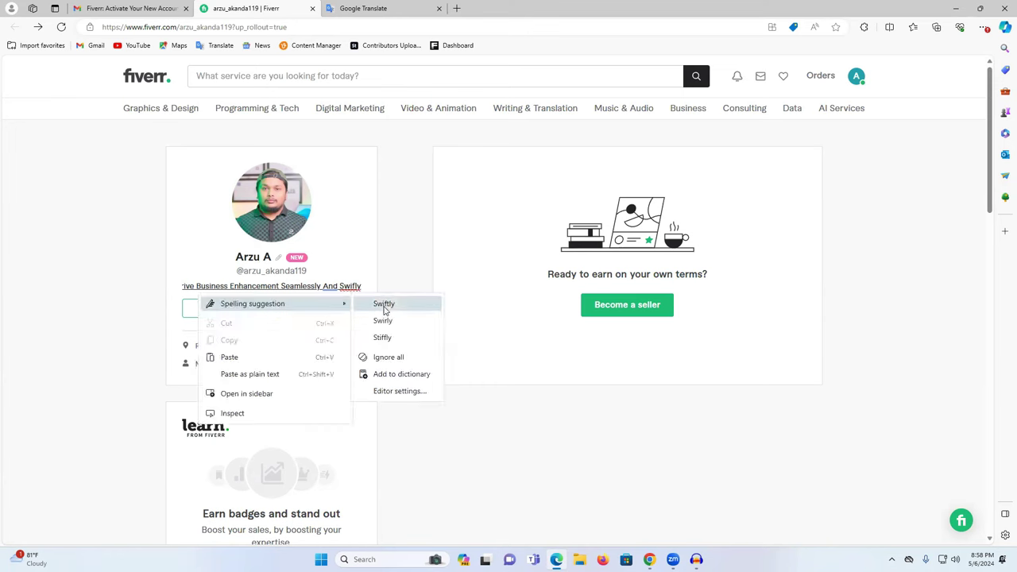
left_click(383, 304)
left_click(346, 311)
triple_click(288, 289)
key("ctrl+c")
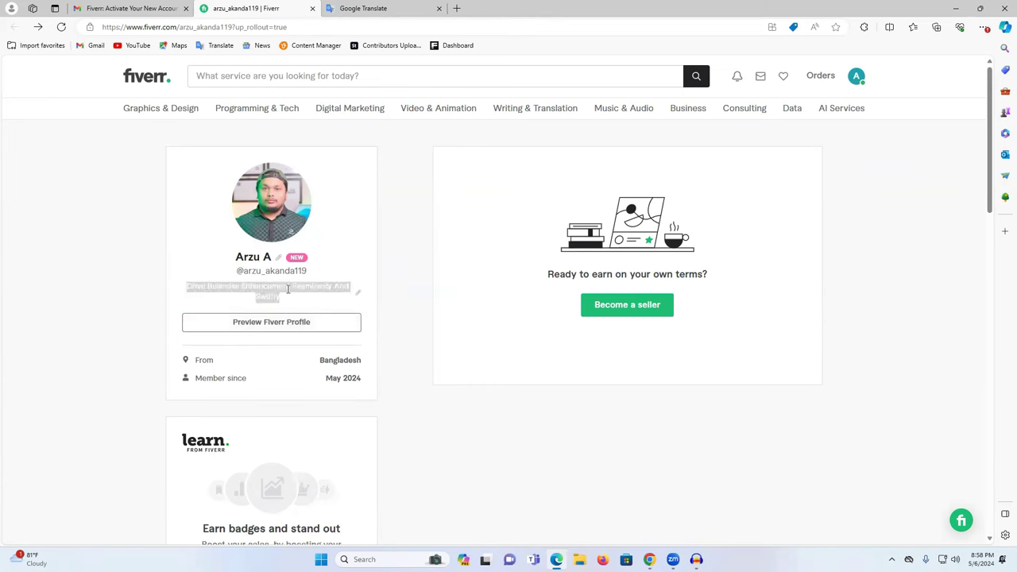
Step: Paste the tagline into Google Translate to see its Bengali translation
left_click(374, 9)
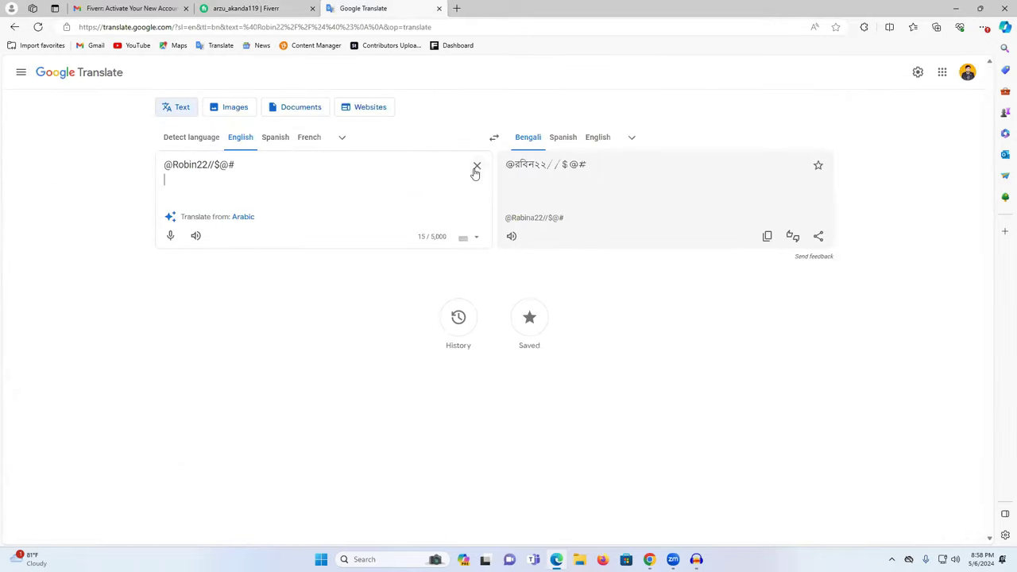
left_click(477, 166)
key("ctrl+v")
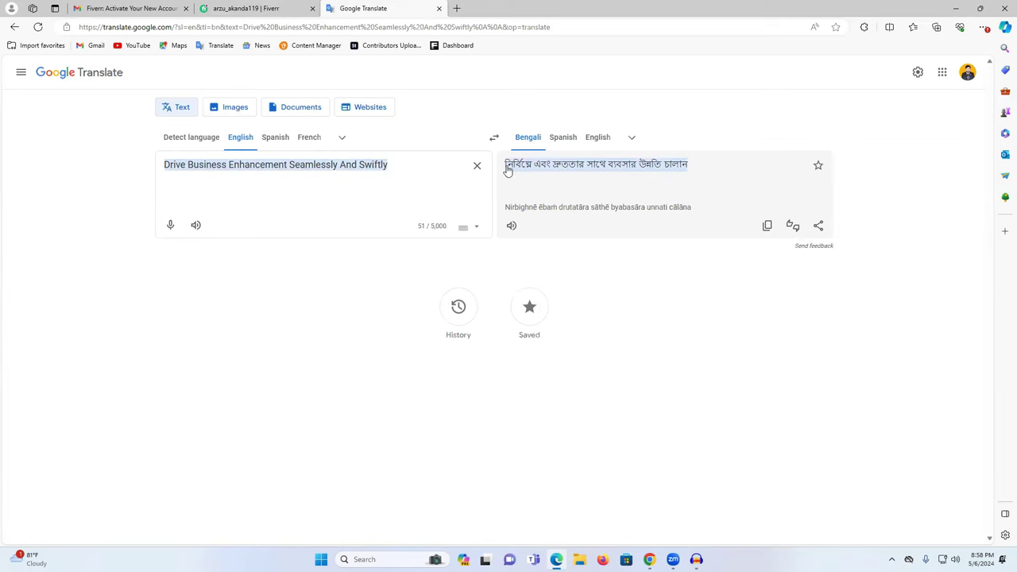
left_click(227, 8)
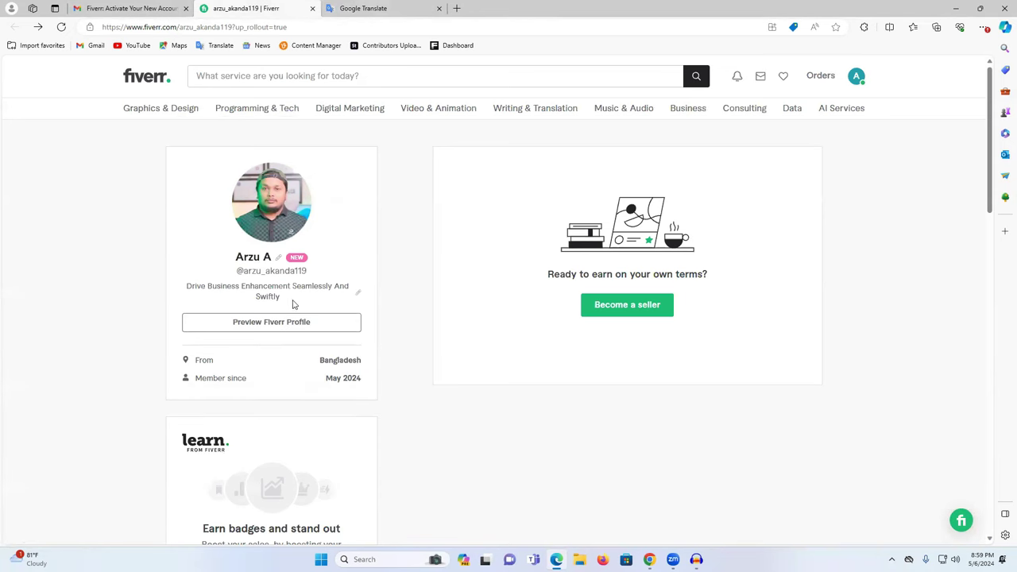
double_click(269, 289)
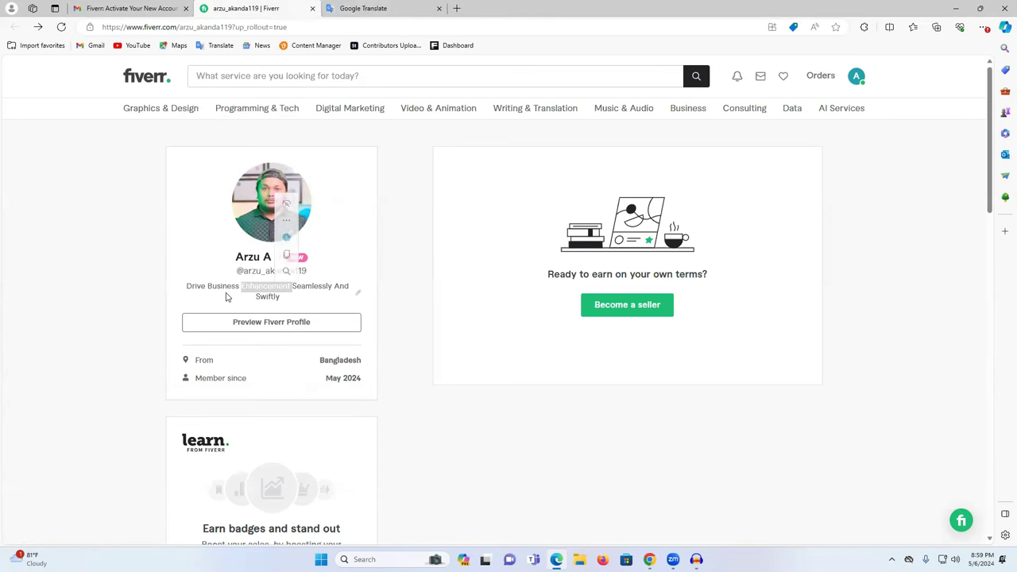
left_click(364, 7)
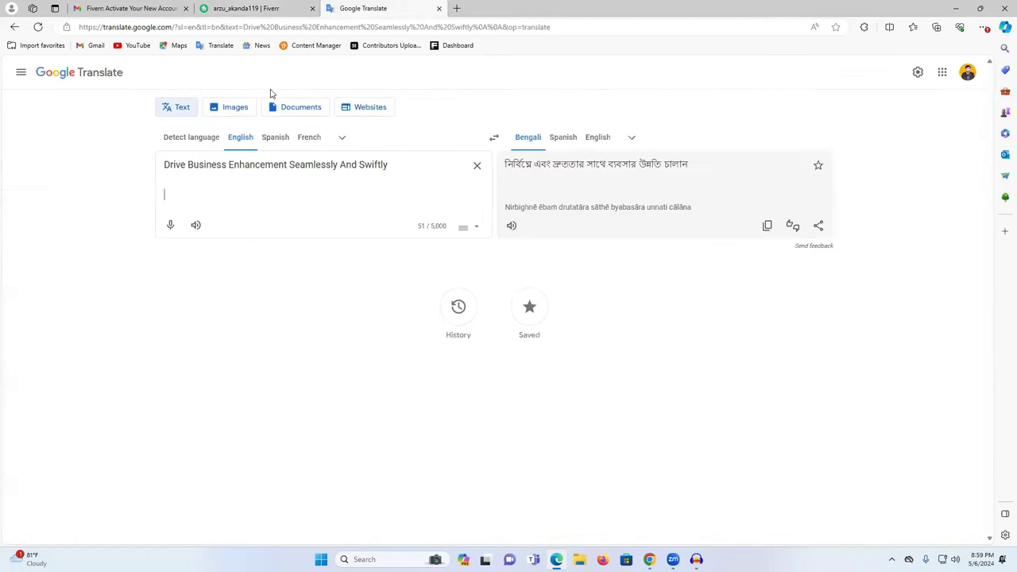
Step: Replace the source text with 'Digital Marketer, Social media Marketer and Youtube Expert.'
left_click(477, 166)
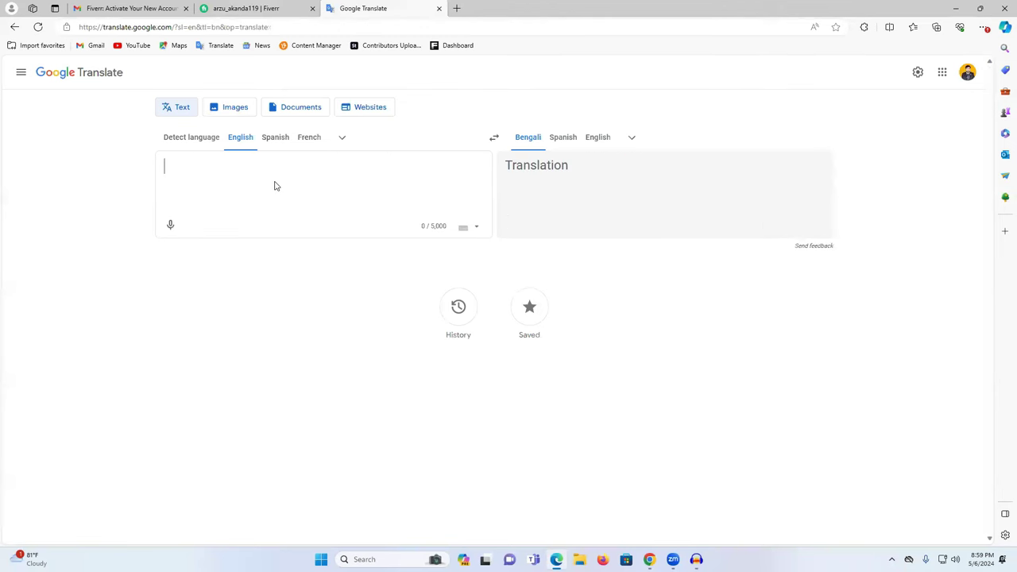
type("Digital Marketing ")
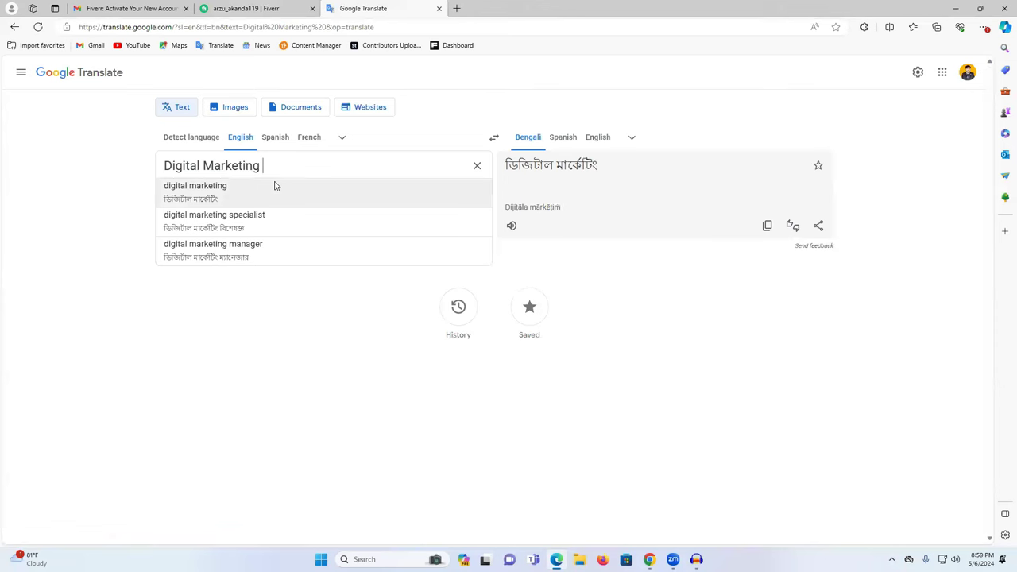
type(", Social")
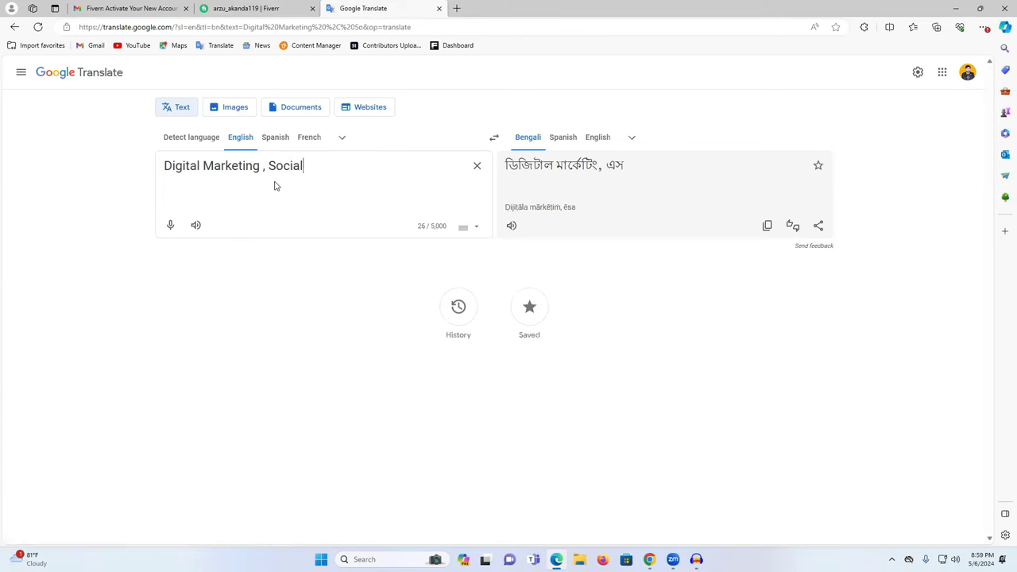
type(" medi")
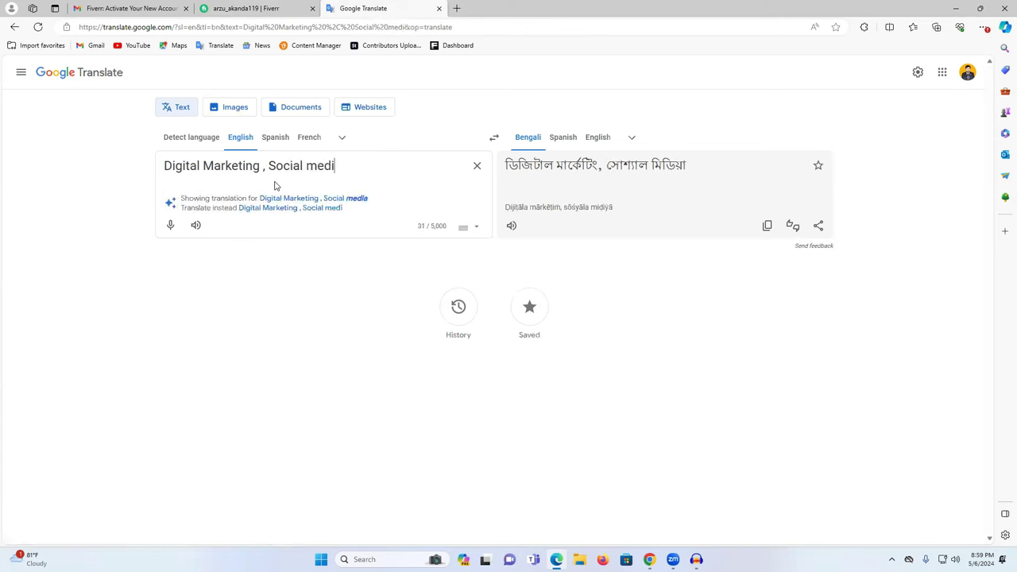
type("a")
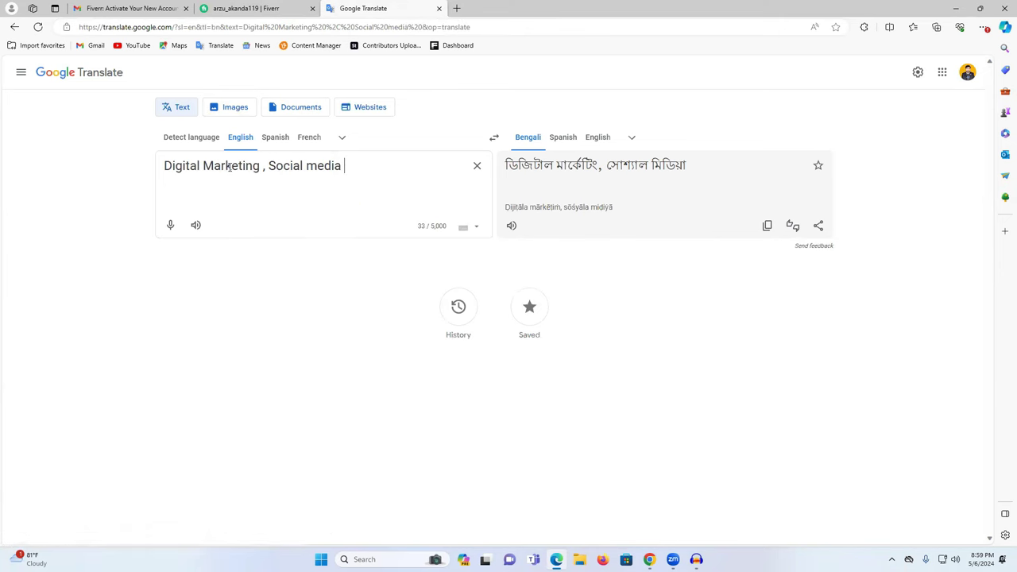
left_click_drag(242, 166, 261, 164)
type("er")
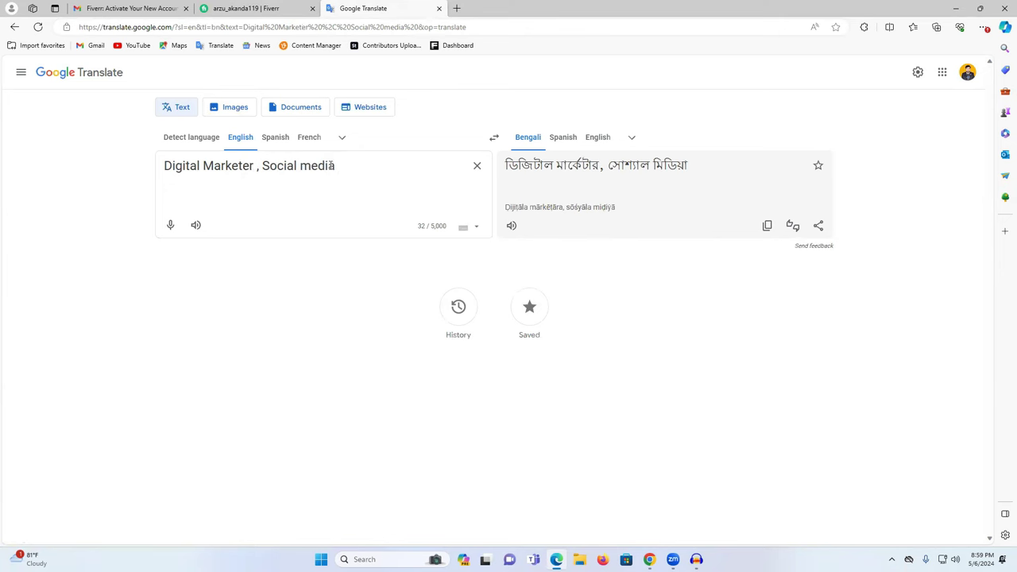
double_click(220, 166)
key("ctrl+c")
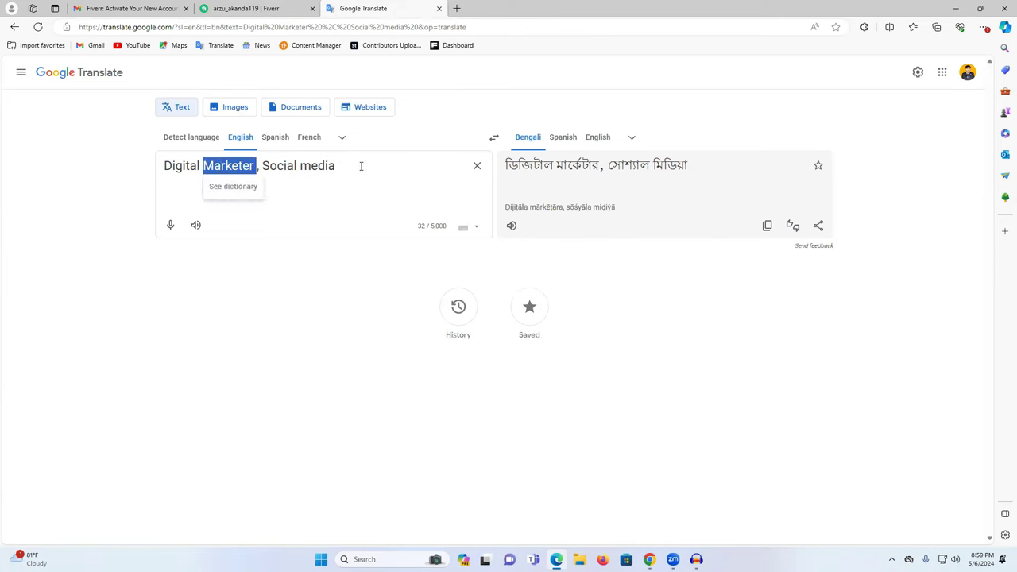
left_click(361, 166)
key("ctrl+v")
type("and ")
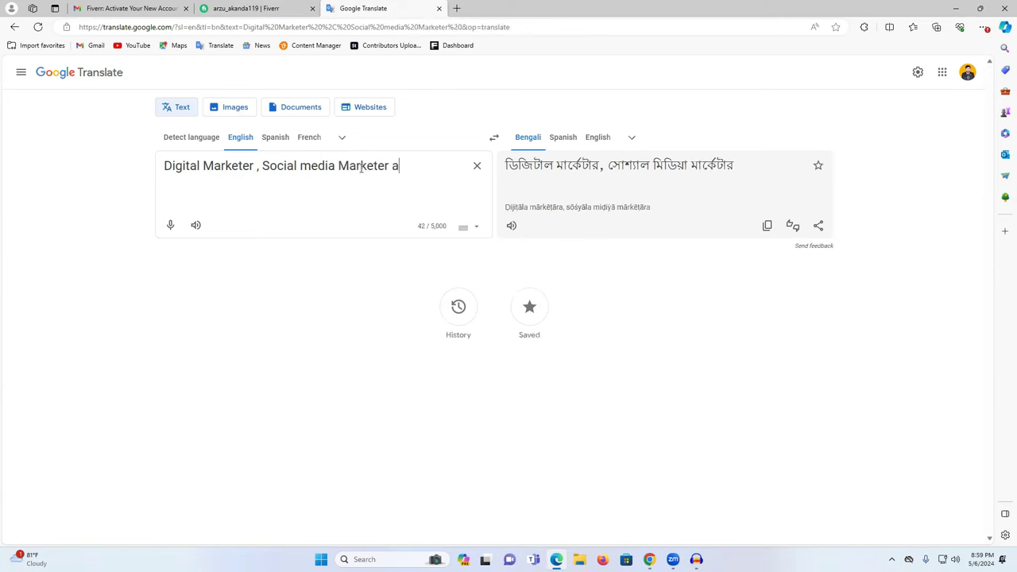
type("Youtube Ex")
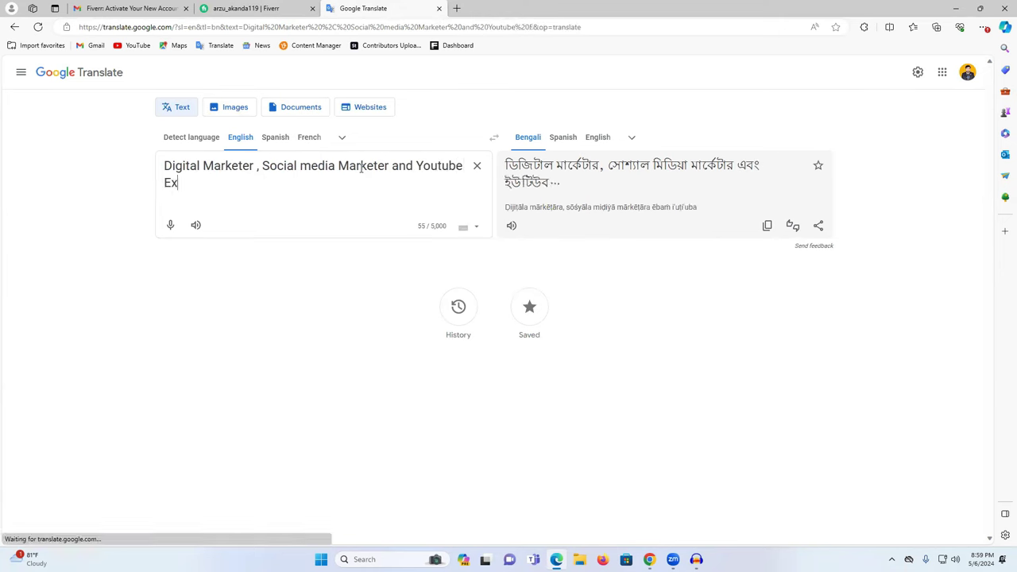
type("pert")
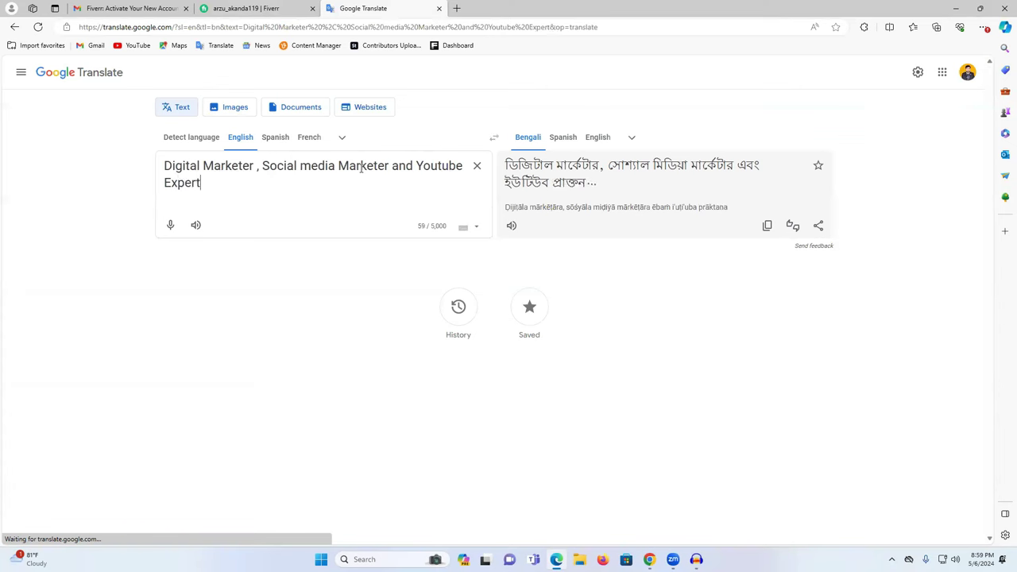
type(".")
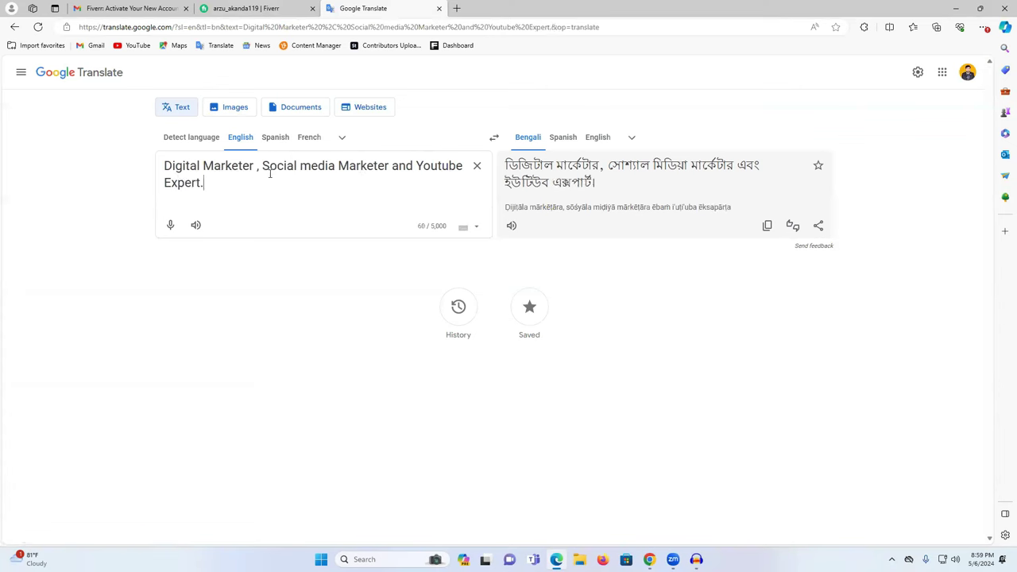
left_click(257, 165)
key("BackSpace")
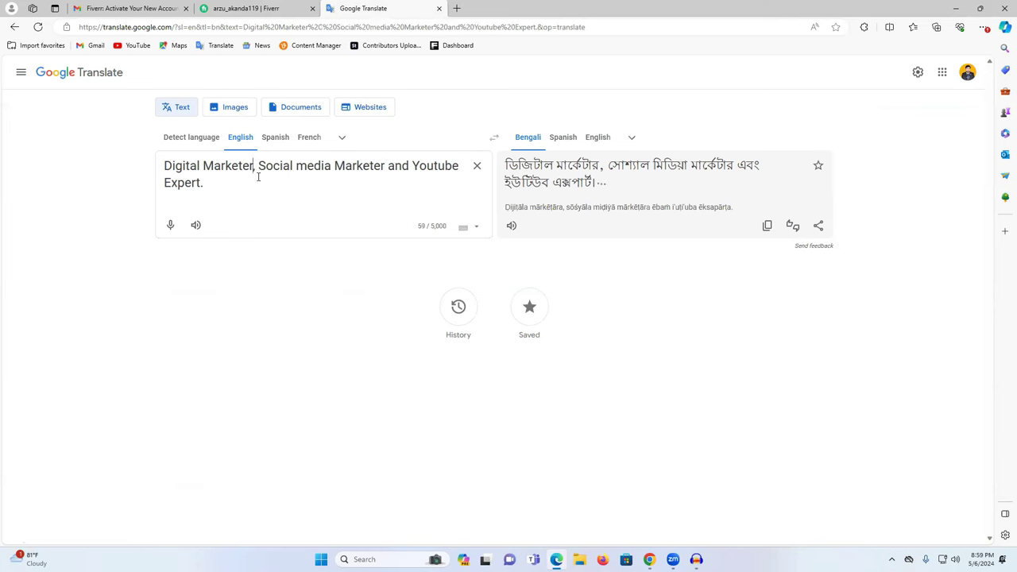
Step: Highlight 'Digital Marketer', 'Social media Marketer' and 'Youtube' to check their translations
triple_click(204, 166)
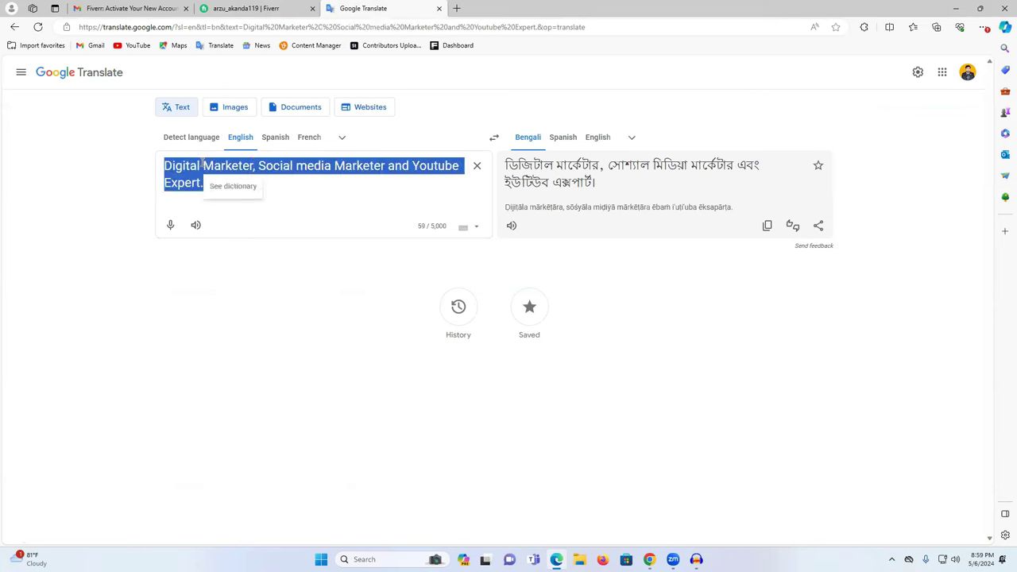
left_click(185, 165)
left_click_drag(162, 170, 329, 166)
left_click(278, 165)
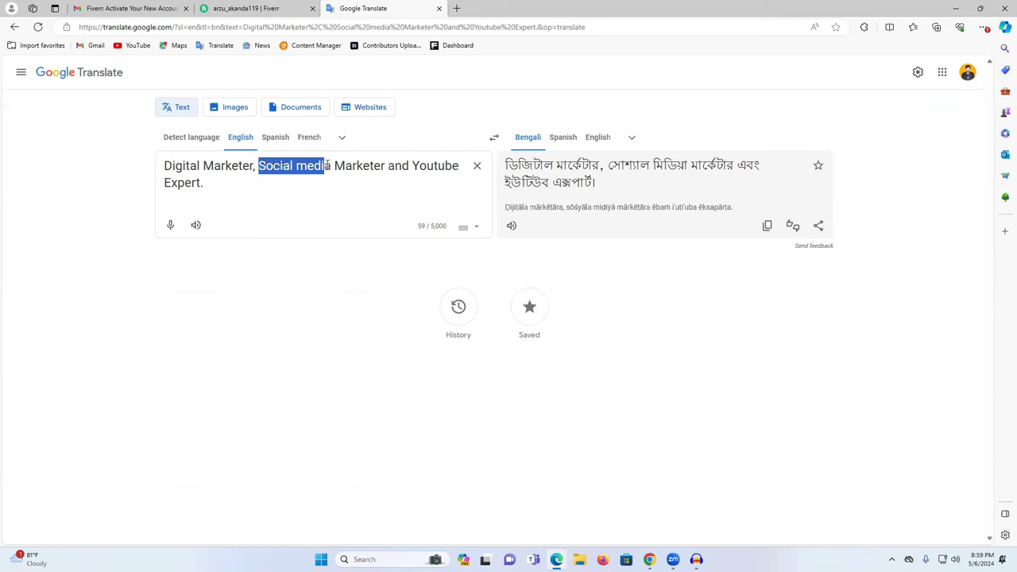
left_click(188, 166)
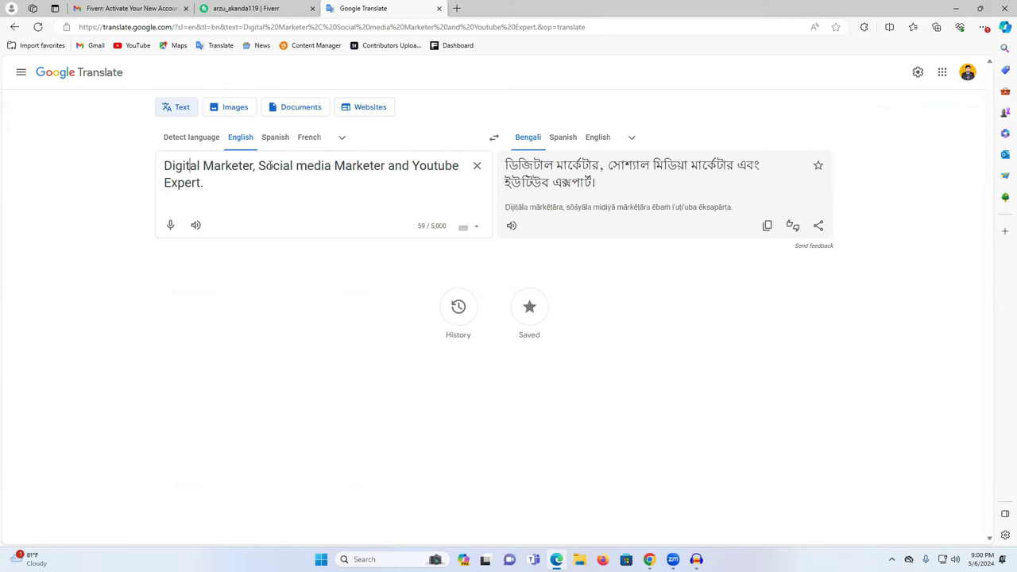
left_click_drag(258, 165, 385, 165)
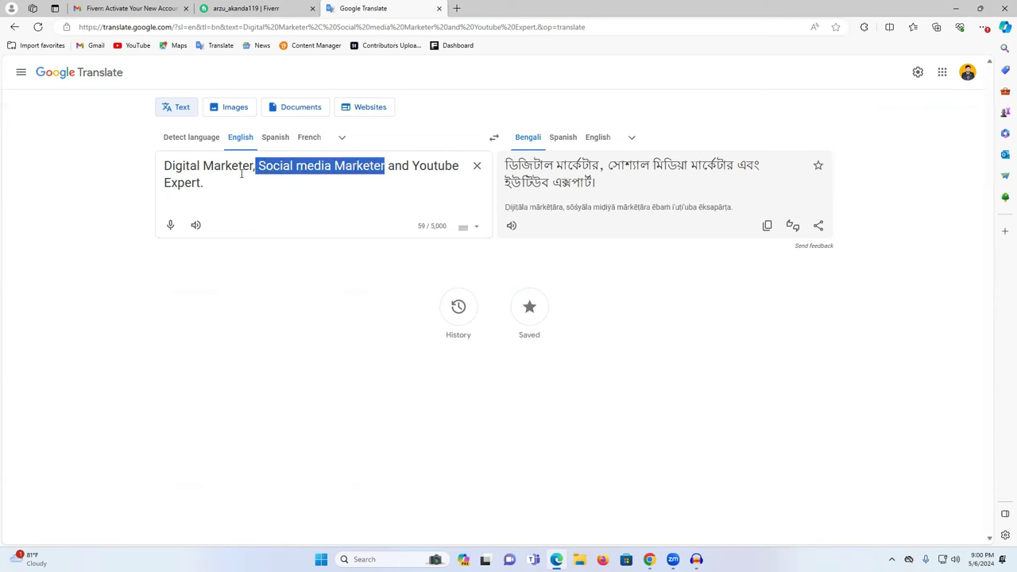
left_click(177, 164)
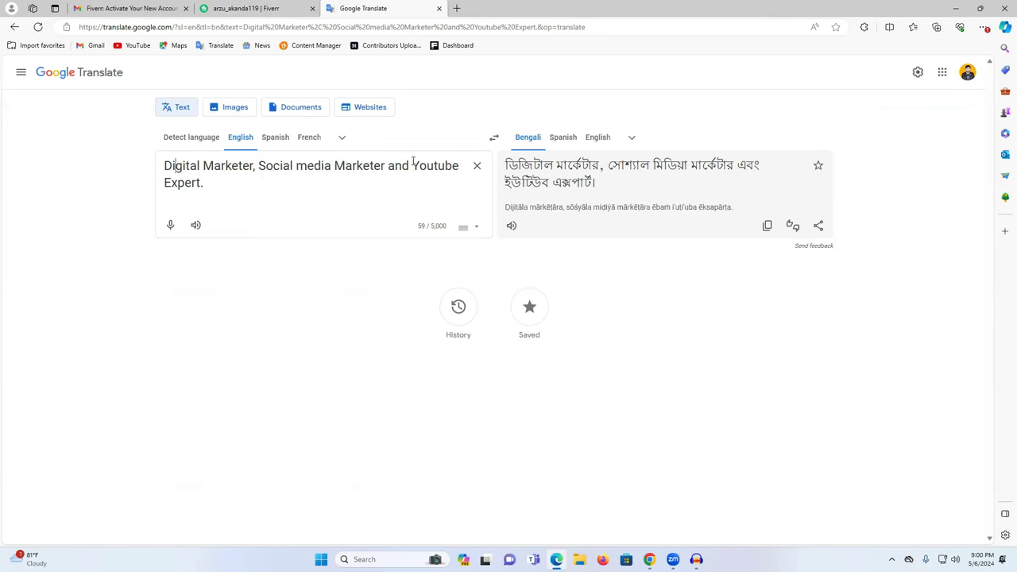
left_click_drag(413, 166, 459, 167)
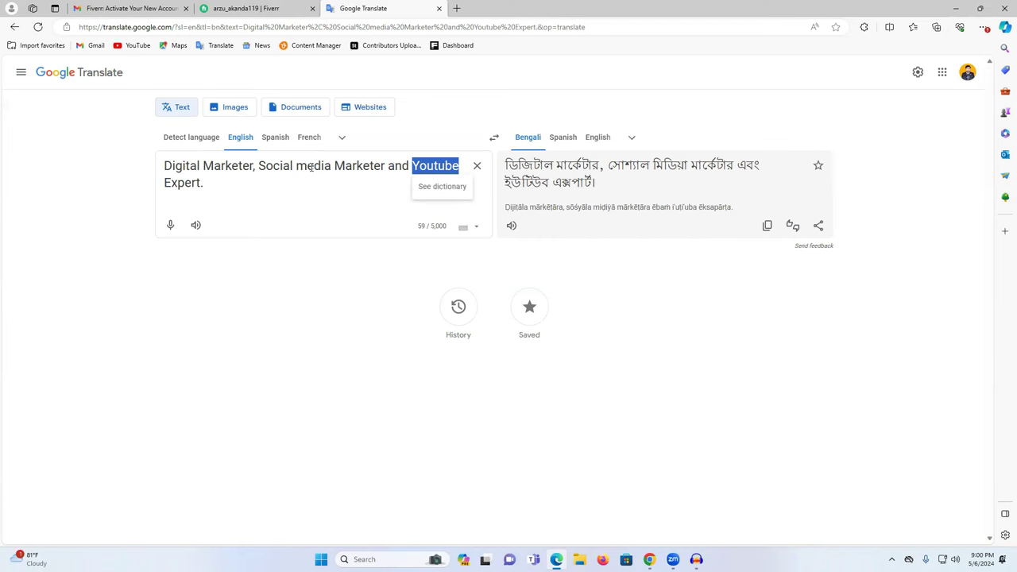
left_click(279, 8)
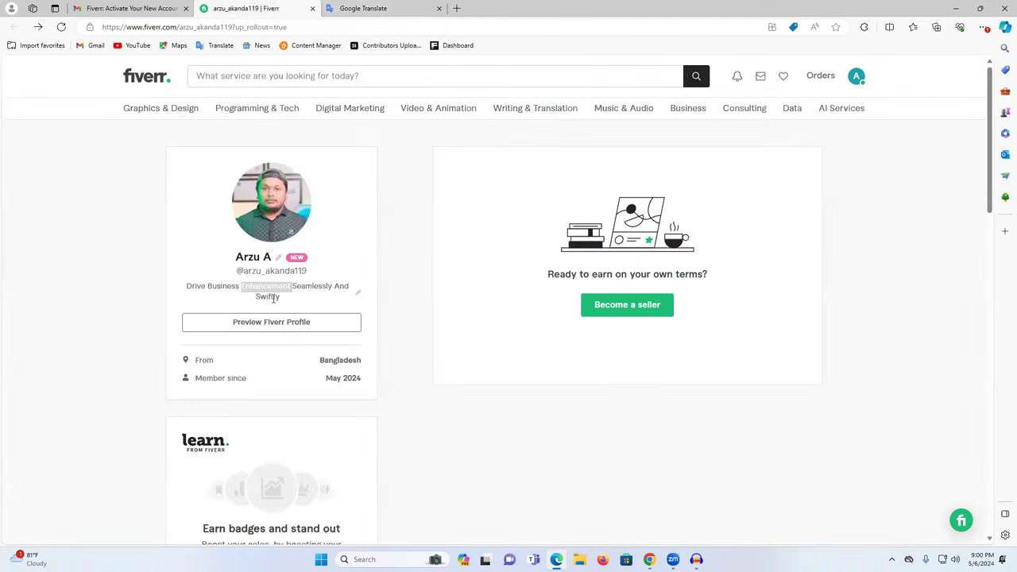
left_click(330, 286)
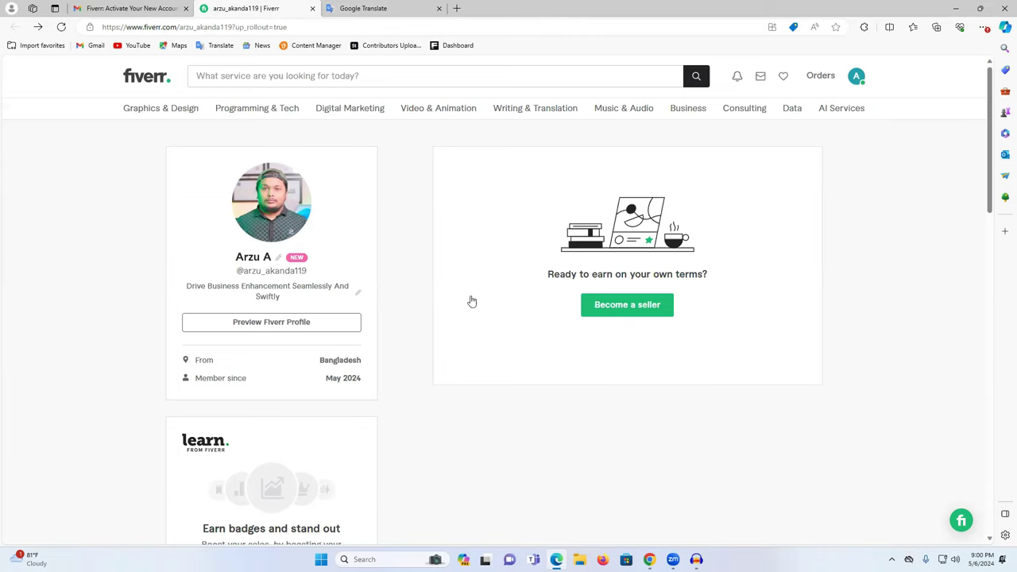
scroll(288, 355, "down", 3)
scroll(328, 356, "up", 2)
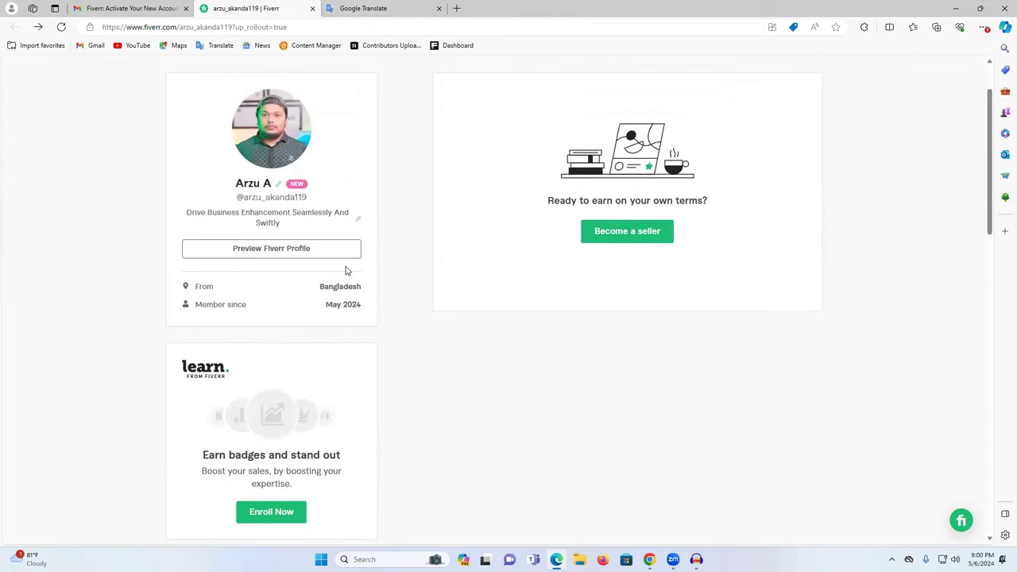
scroll(326, 270, "up", 1)
scroll(324, 307, "down", 8)
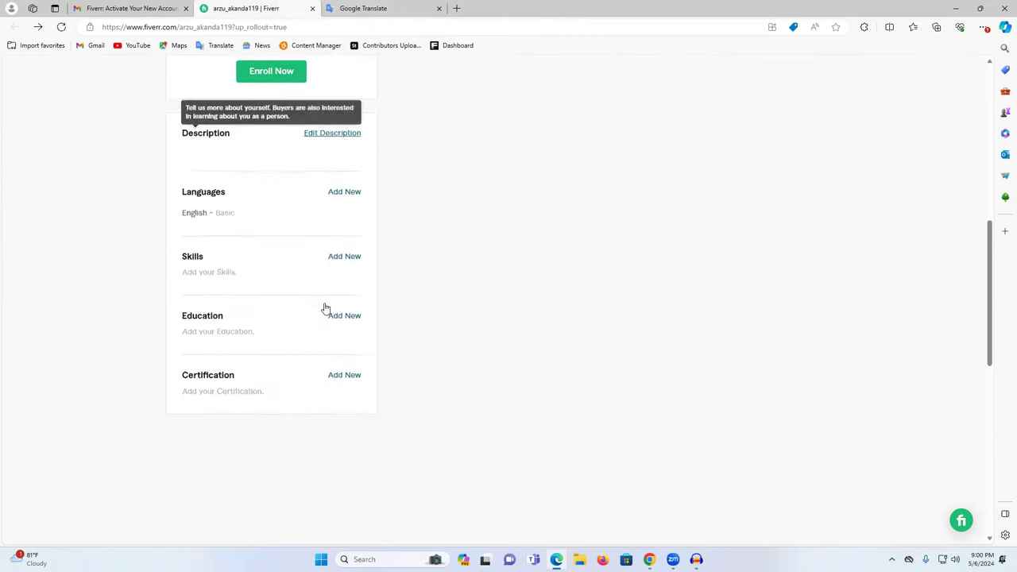
scroll(278, 184, "up", 1)
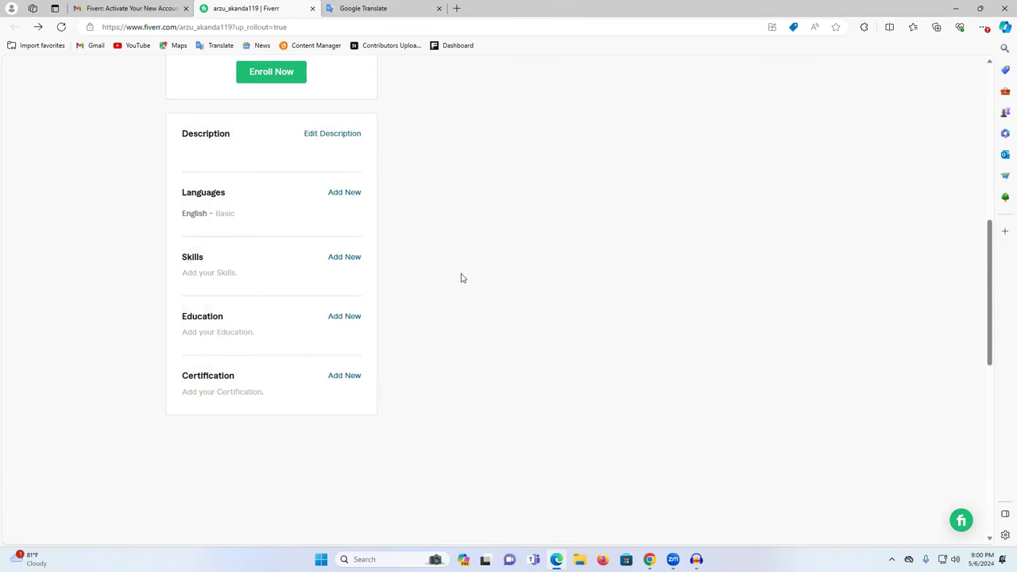
scroll(364, 257, "up", 3)
scroll(368, 336, "down", 2)
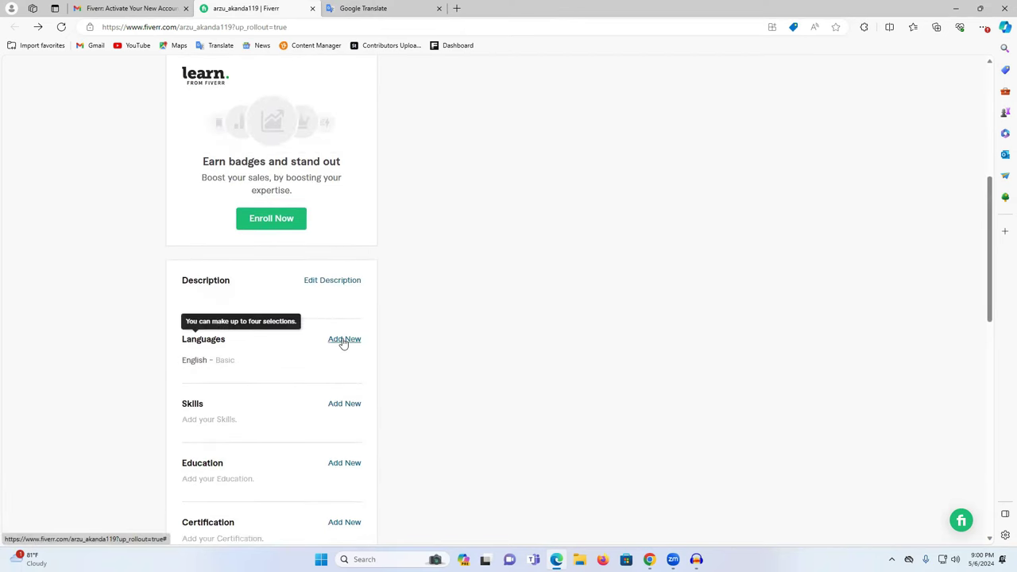
Step: Add Bengali to the profile languages at Native/Bilingual level
left_click(343, 339)
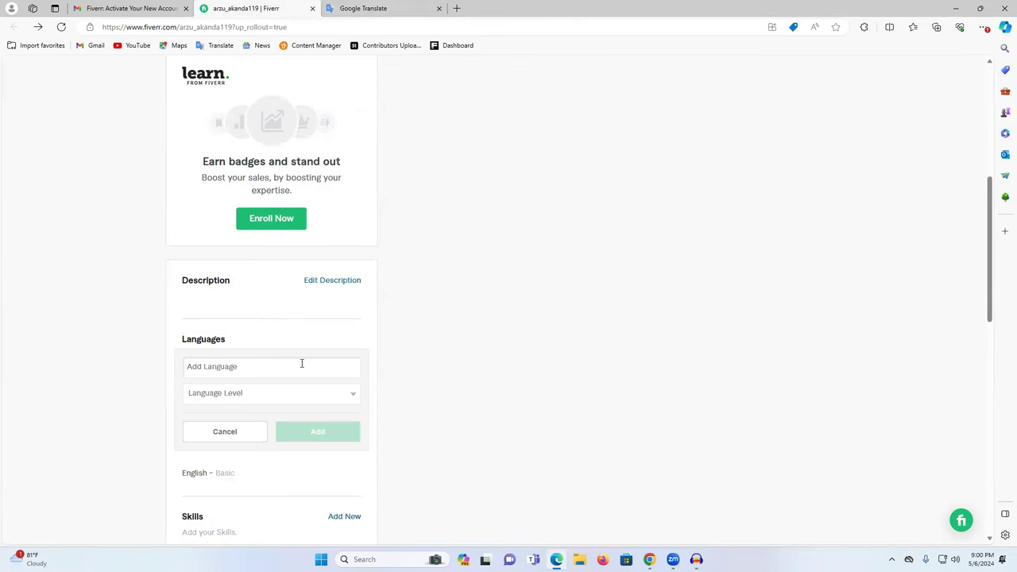
type("B")
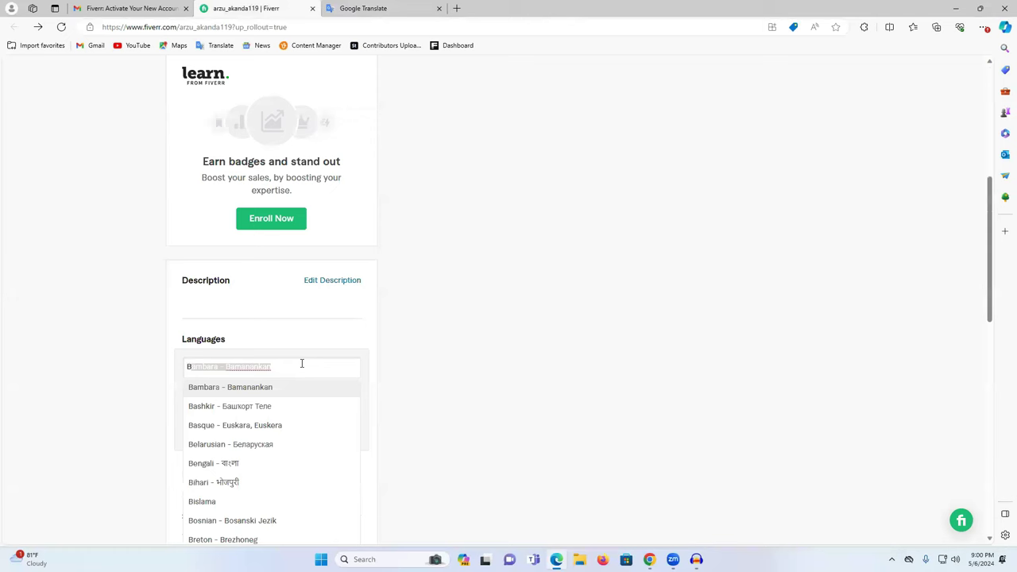
type("an")
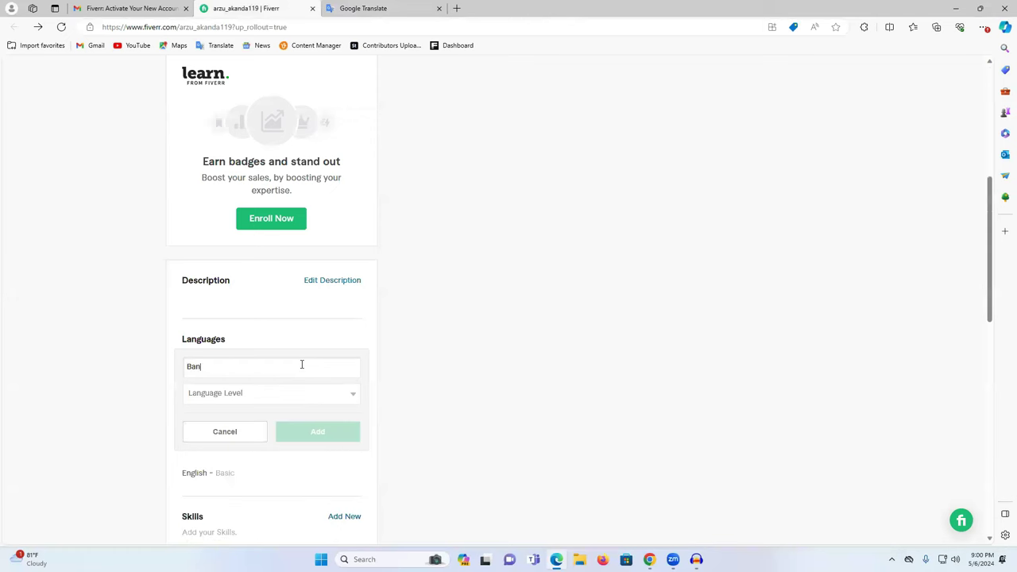
key("BackSpace")
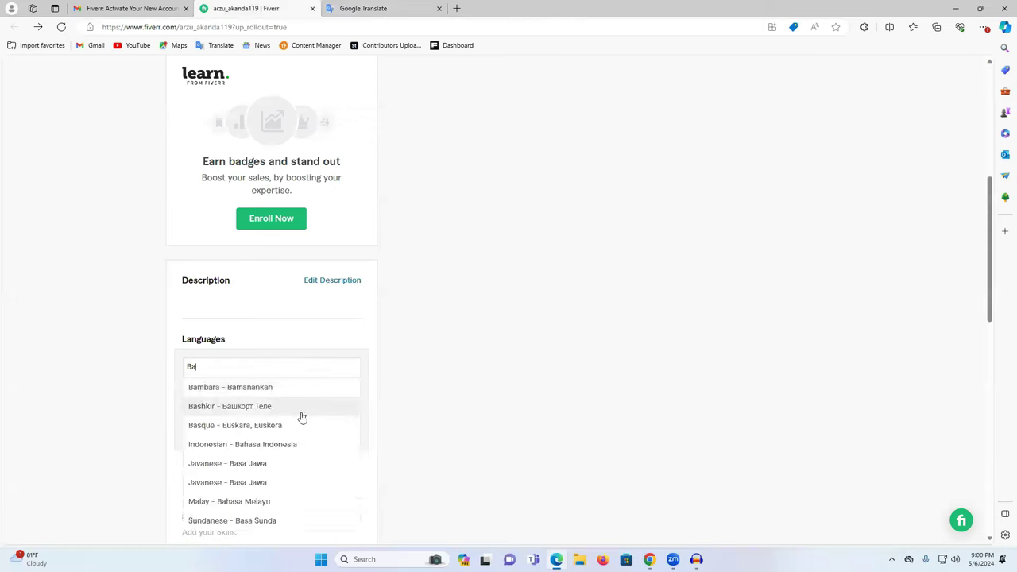
key("BackSpace")
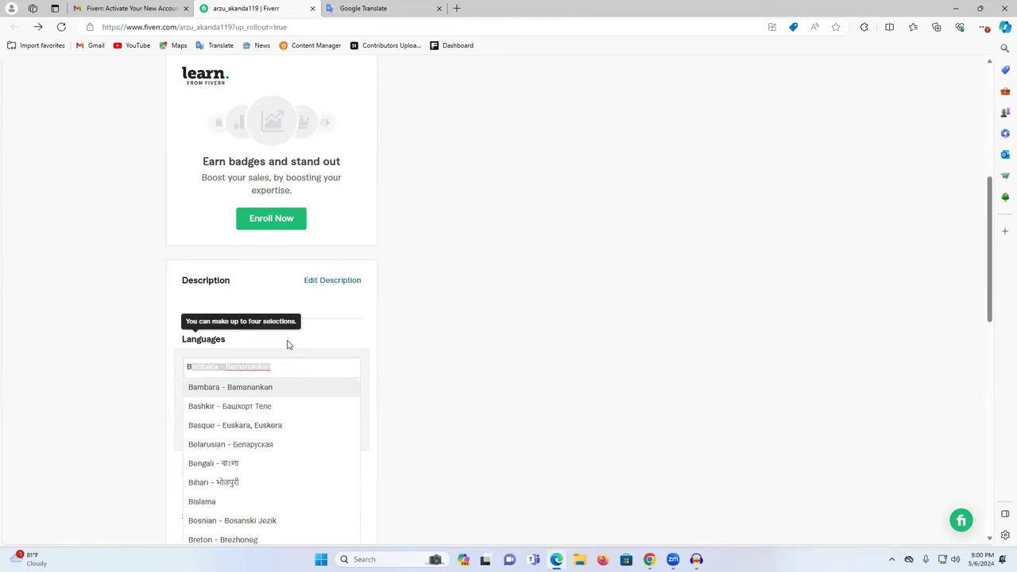
left_click(286, 464)
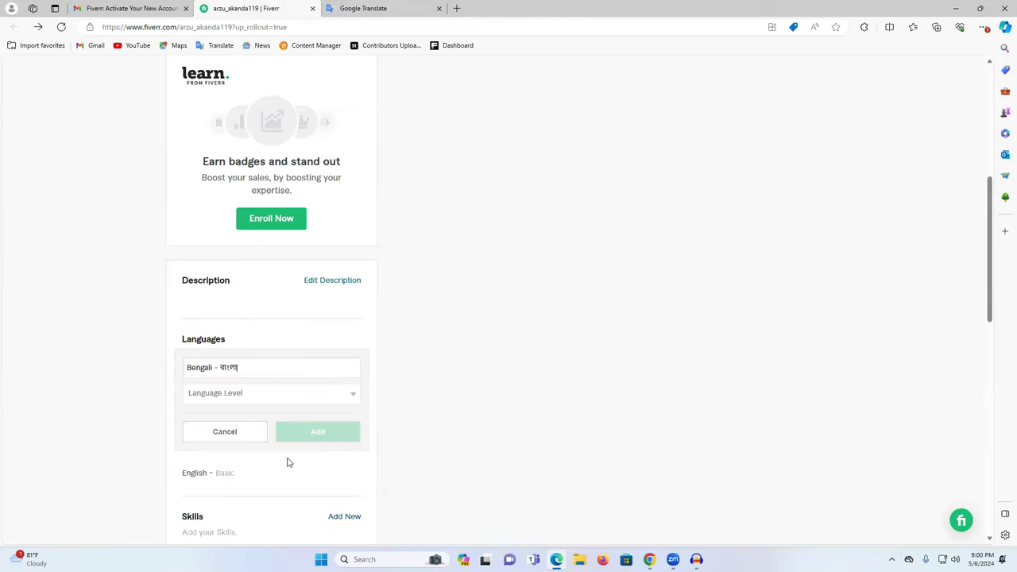
left_click(339, 397)
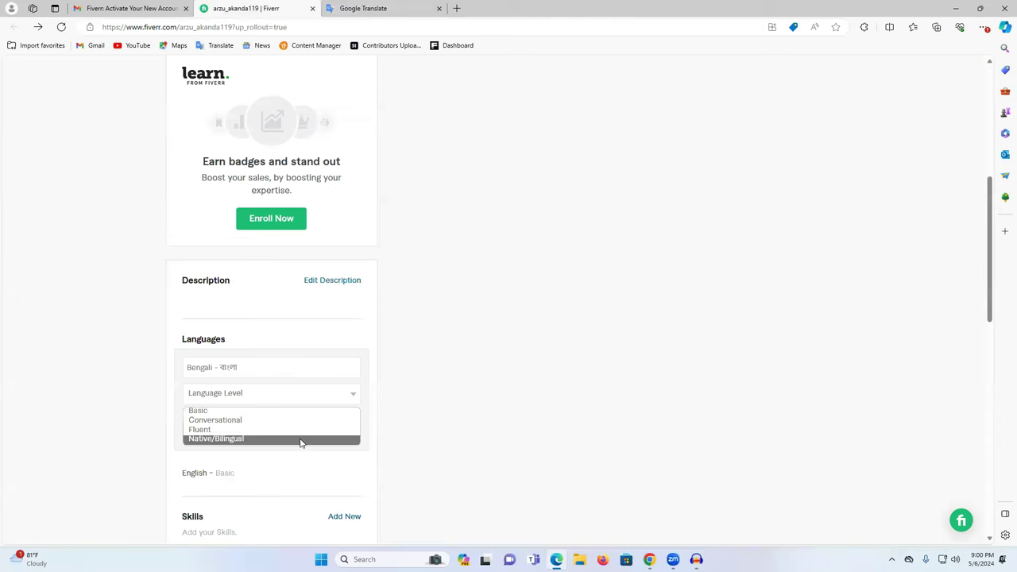
left_click(300, 442)
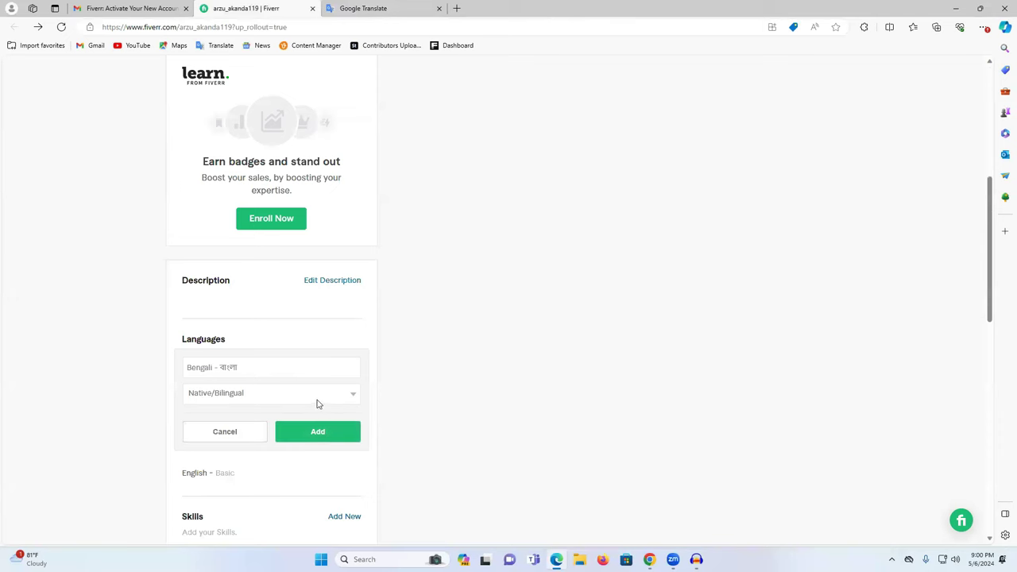
left_click(318, 432)
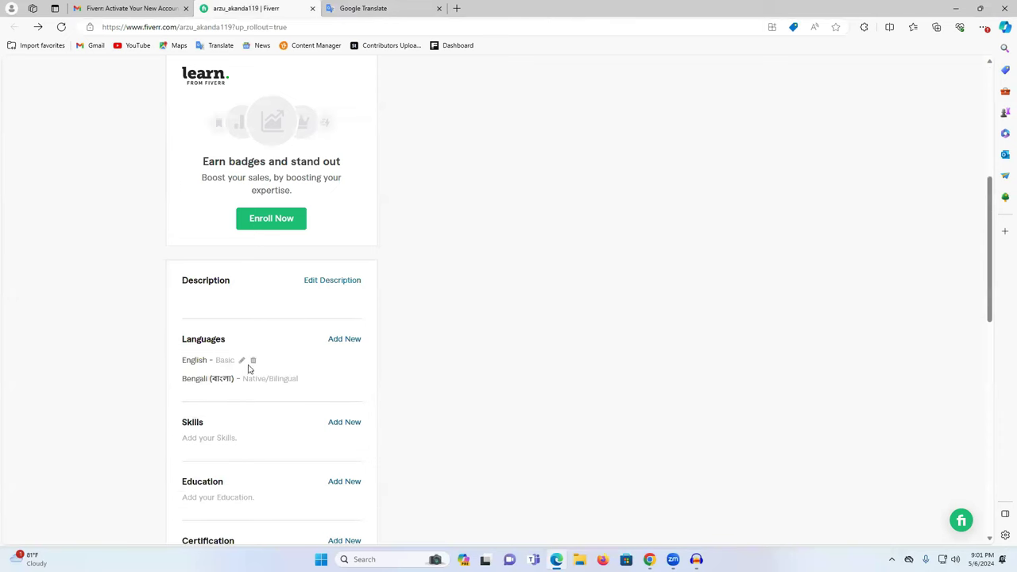
Step: Replace the English Basic entry with English at Fluent level
left_click(252, 360)
left_click(344, 339)
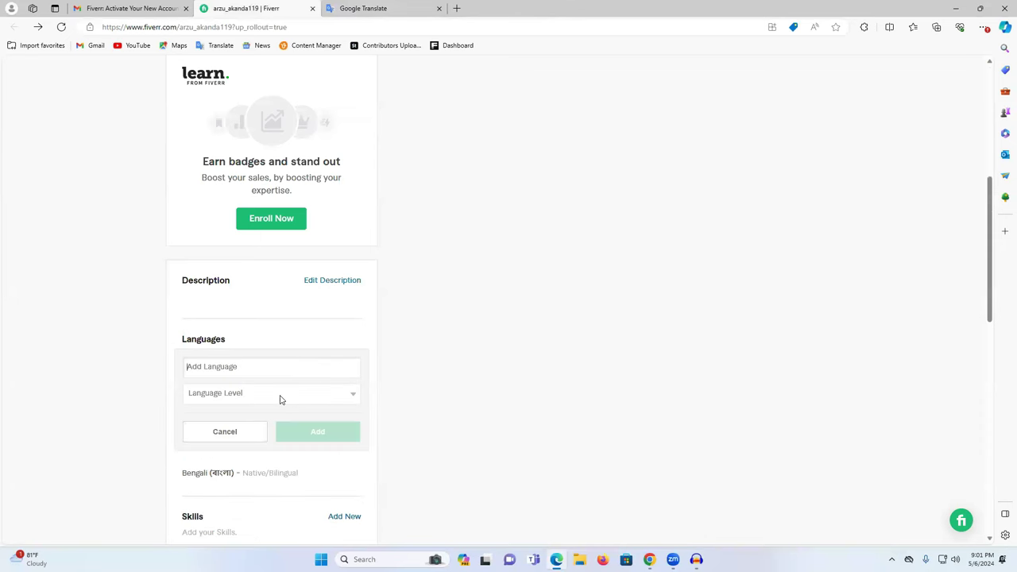
type("E")
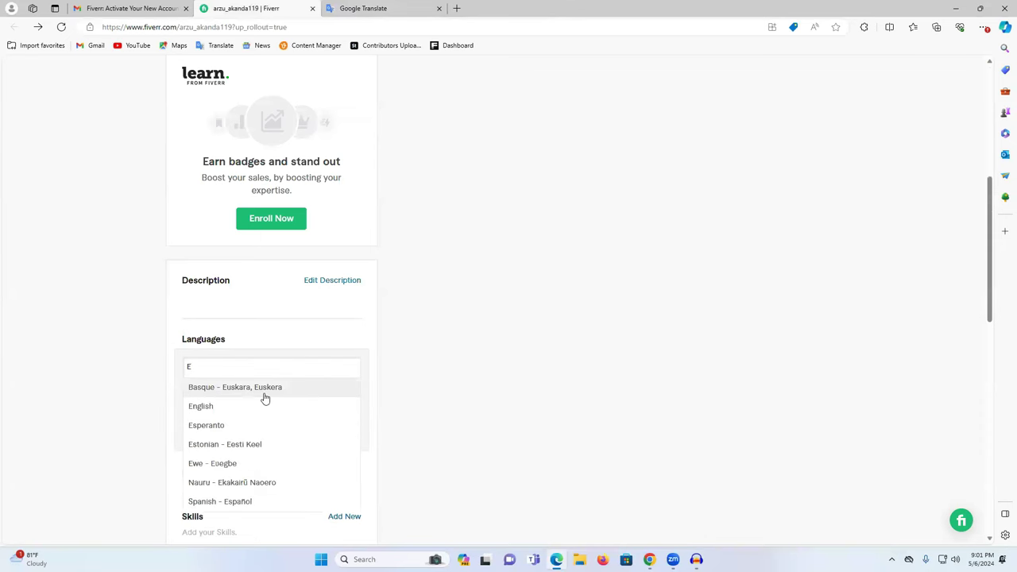
type("n")
left_click(263, 397)
left_click(302, 400)
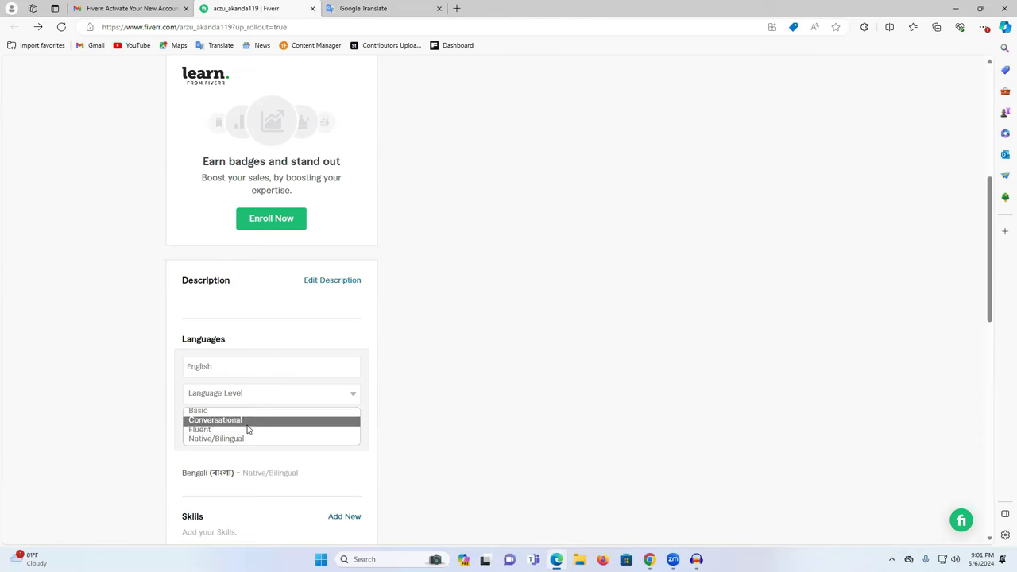
left_click(247, 421)
left_click(237, 399)
left_click(239, 429)
left_click(337, 436)
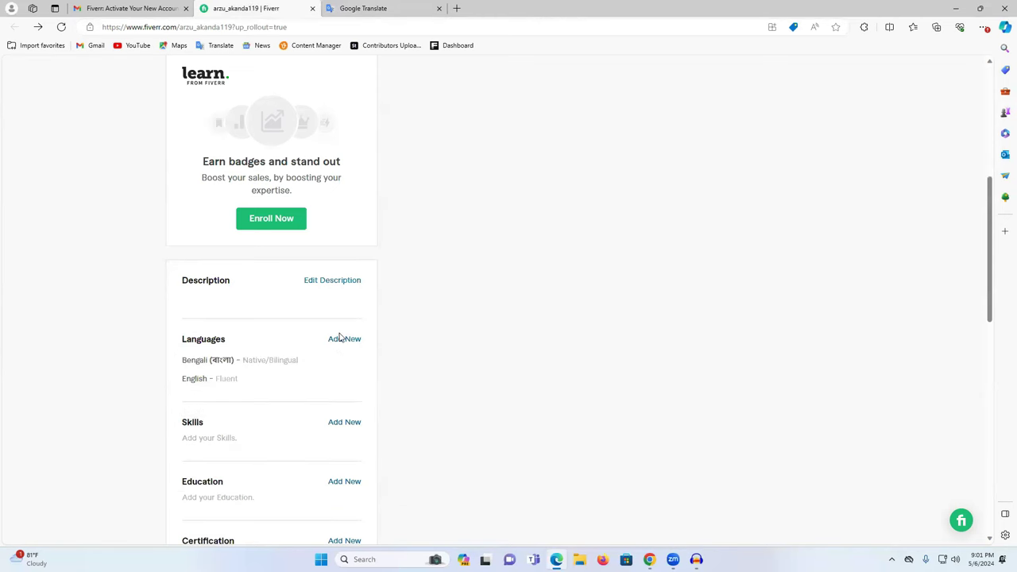
left_click(340, 341)
Step: Add Hindi as a profile language at Fluent level
left_click(285, 367)
type("En")
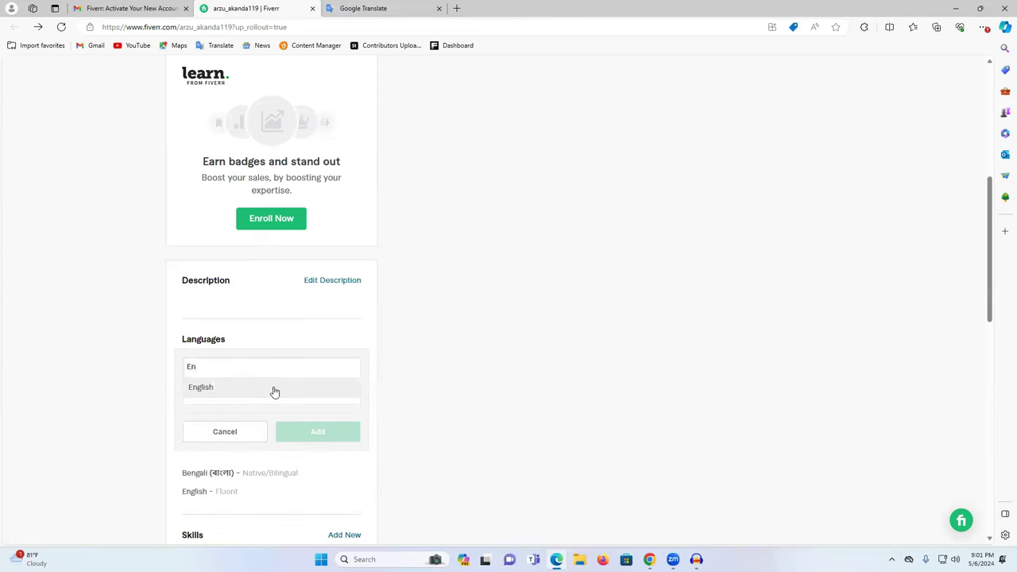
left_click(275, 388)
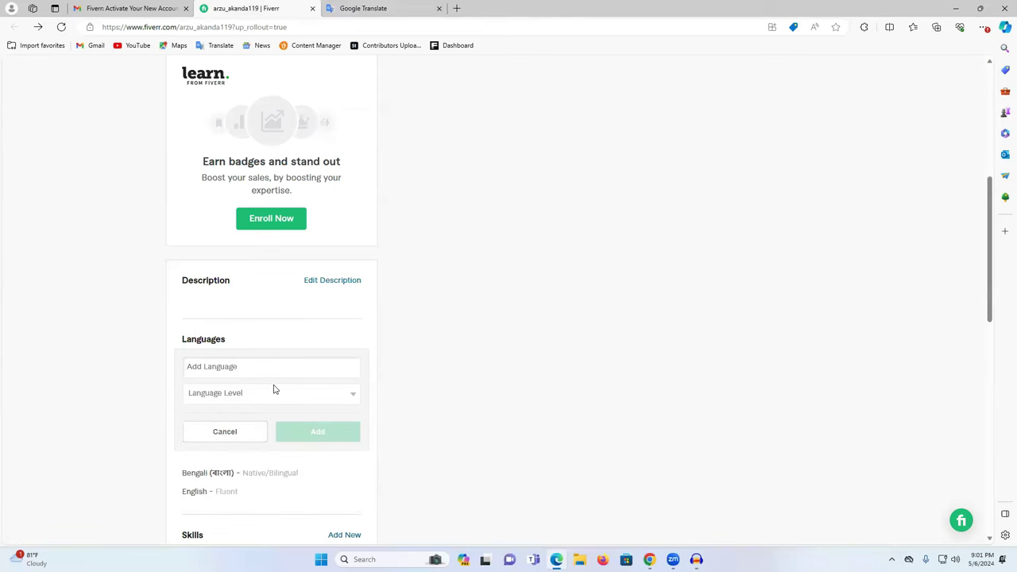
type("H")
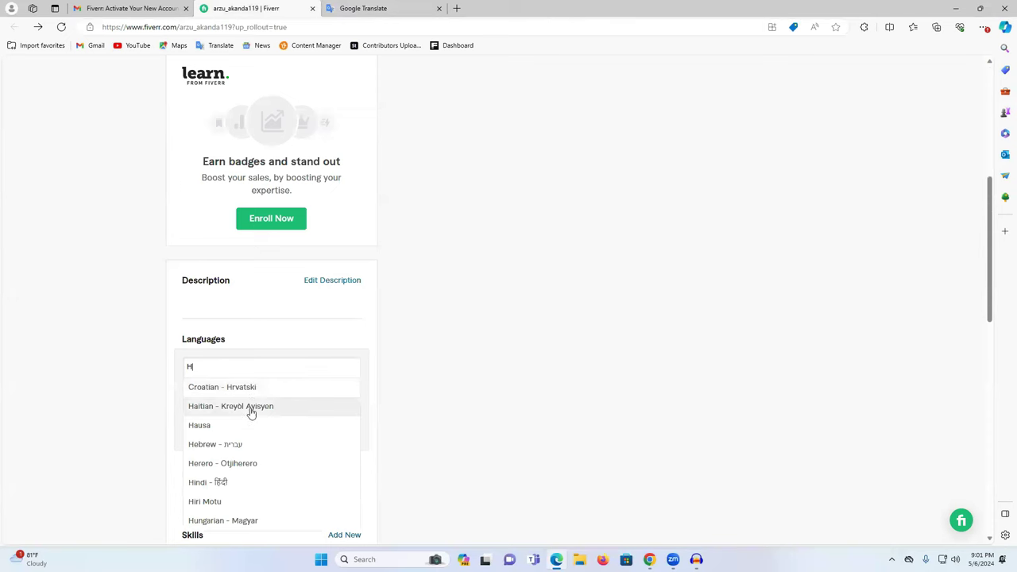
left_click(249, 480)
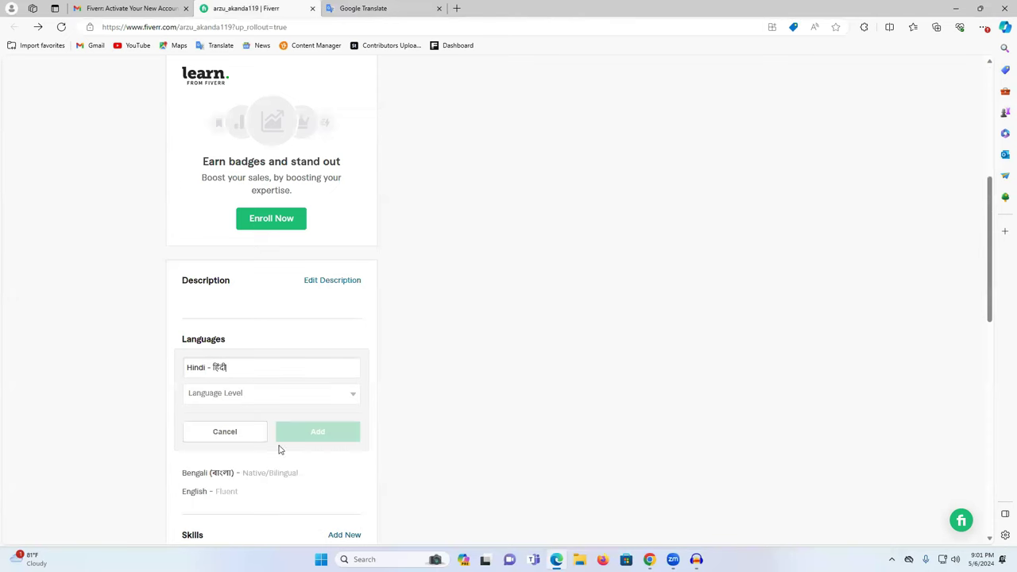
left_click(272, 393)
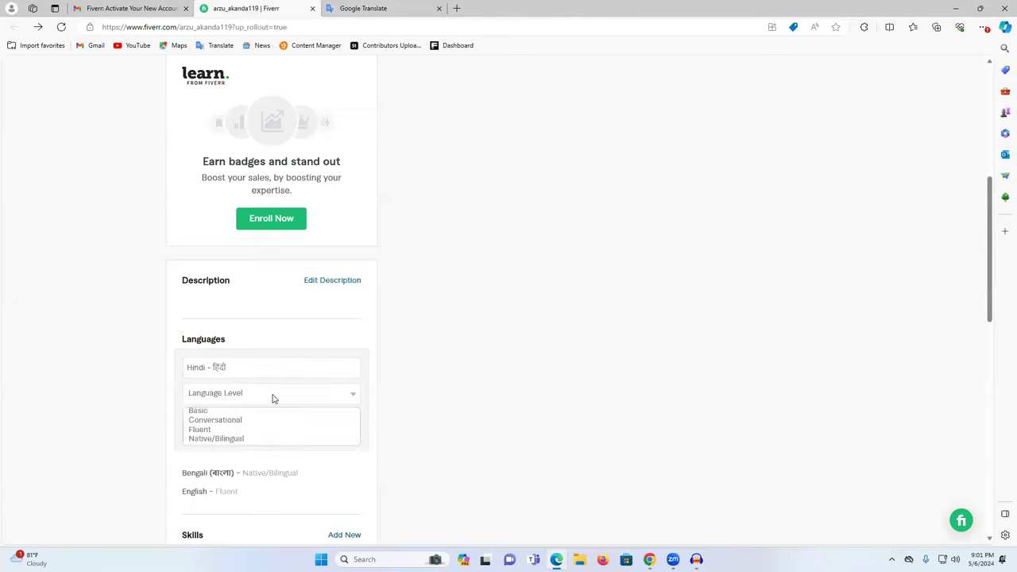
left_click(253, 430)
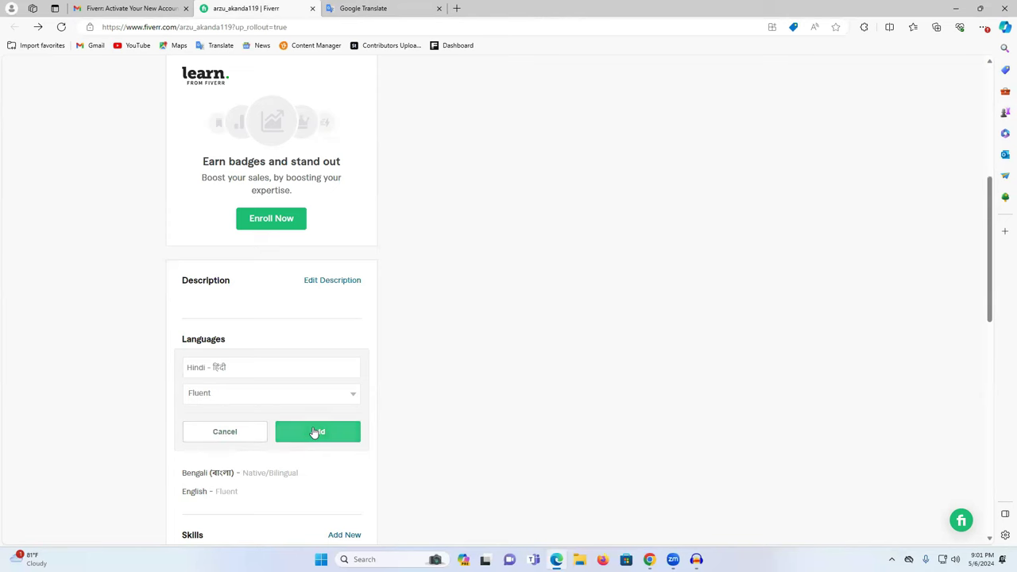
left_click(316, 433)
Step: Add Italian as a profile language at Fluent level
left_click(352, 340)
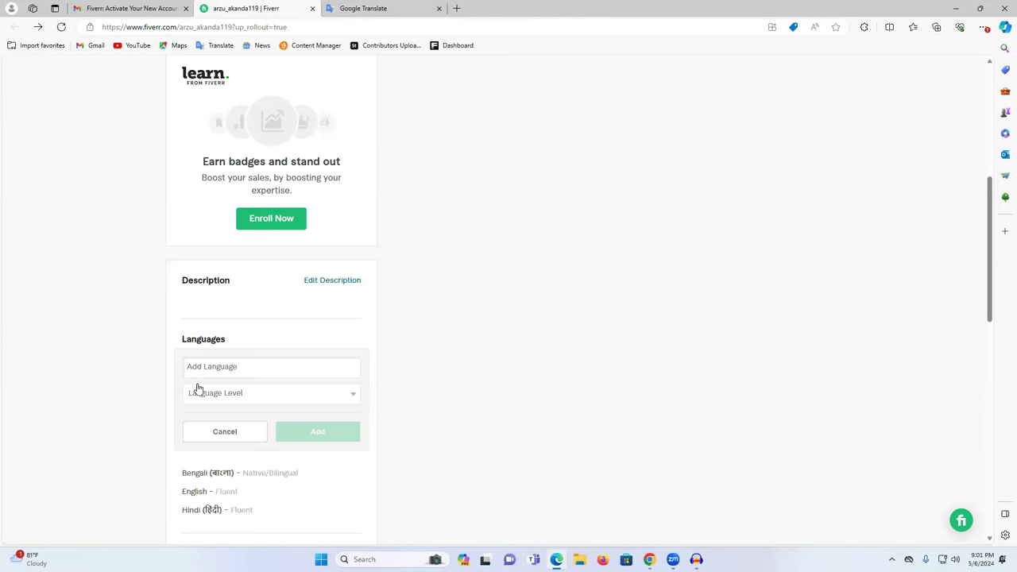
type("T")
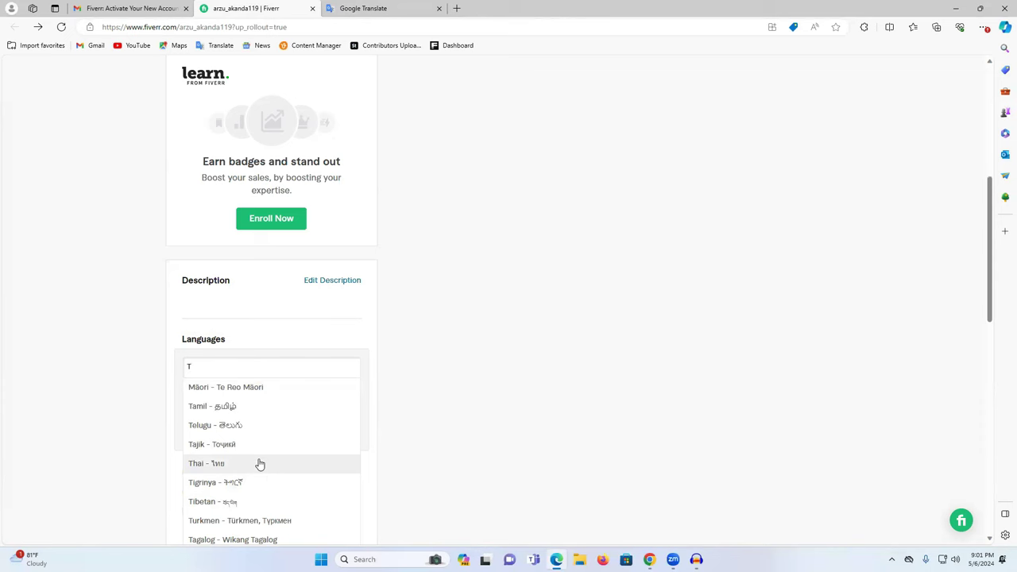
key("BackSpace")
type("I")
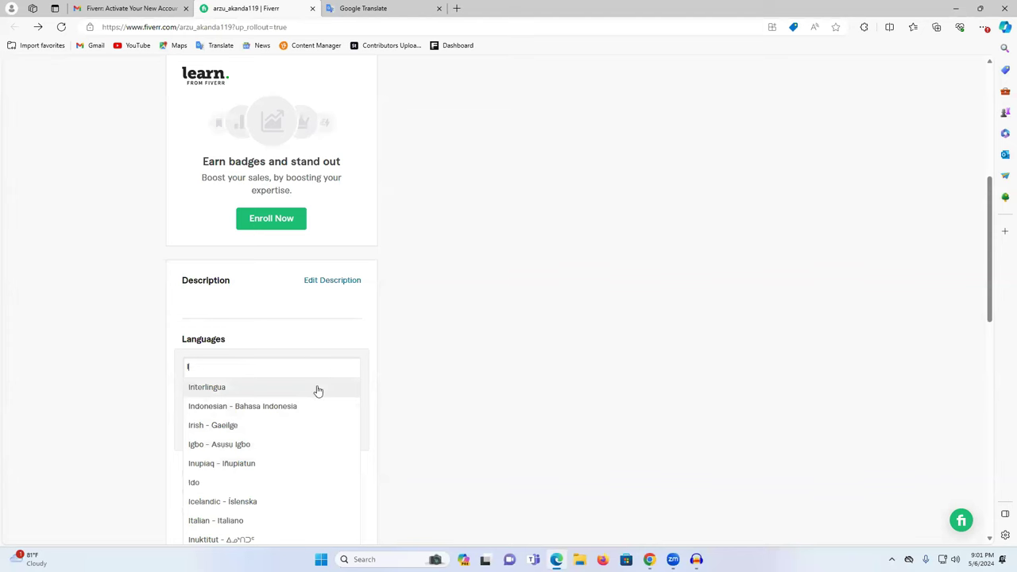
type("t")
left_click(241, 387)
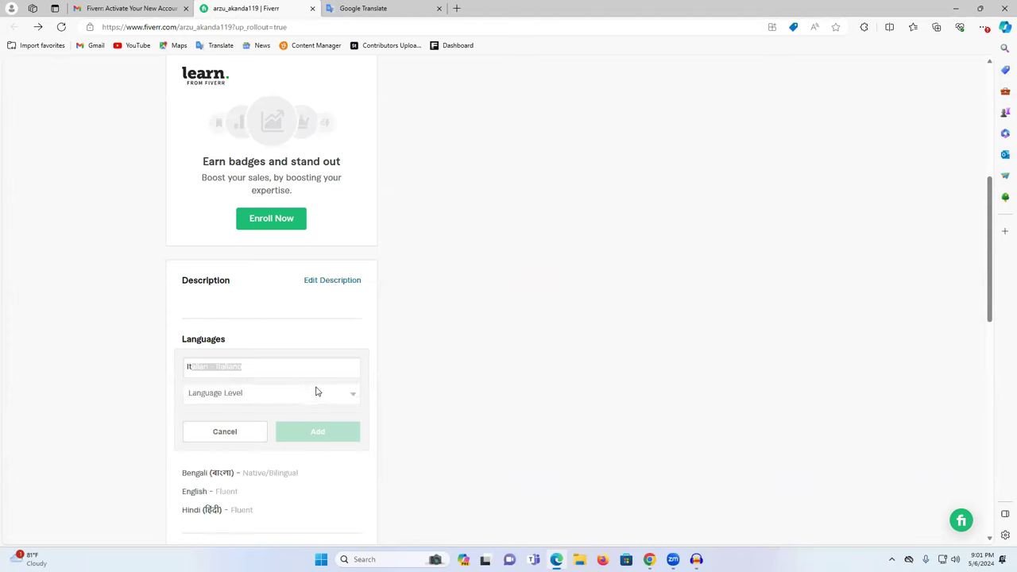
left_click(245, 394)
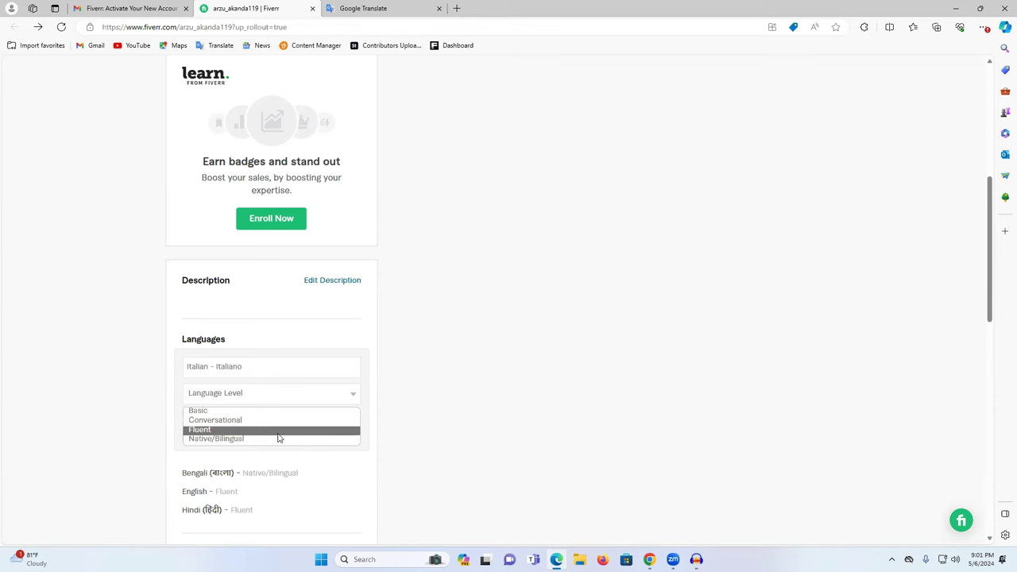
left_click(260, 430)
left_click(336, 442)
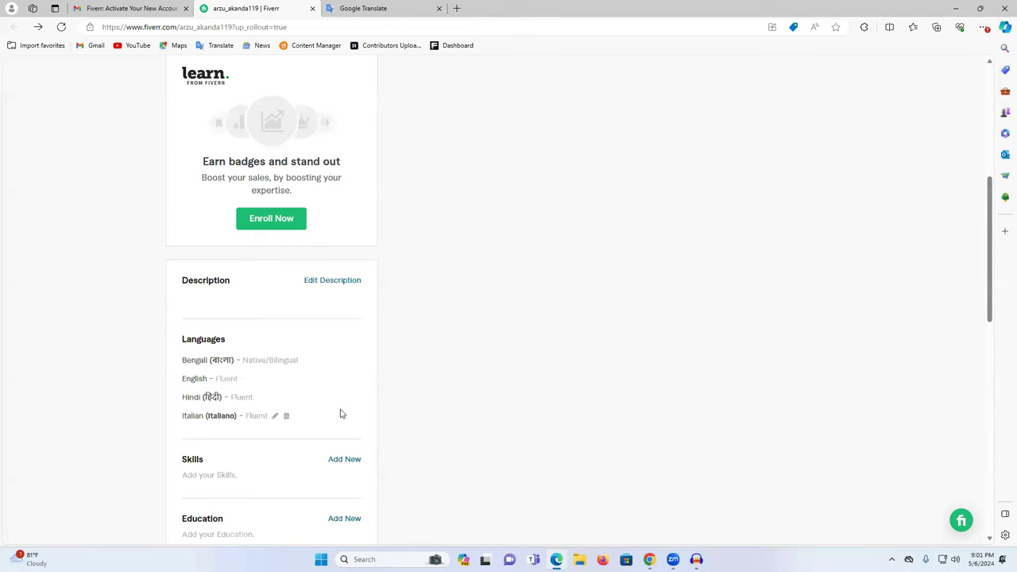
scroll(341, 413, "down", 2)
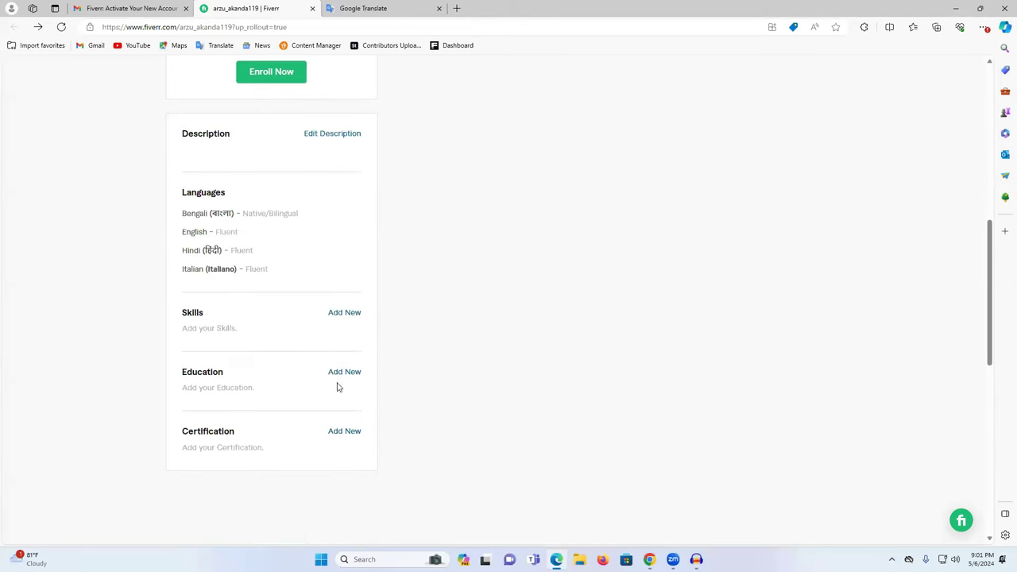
Step: Add SEO as a skill at Expert level
left_click(344, 312)
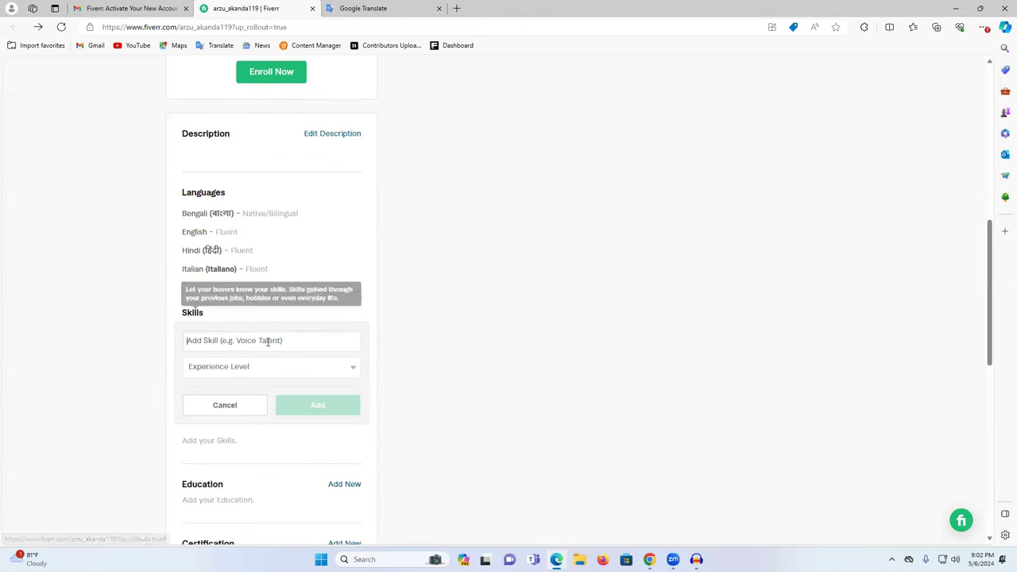
type("SEO")
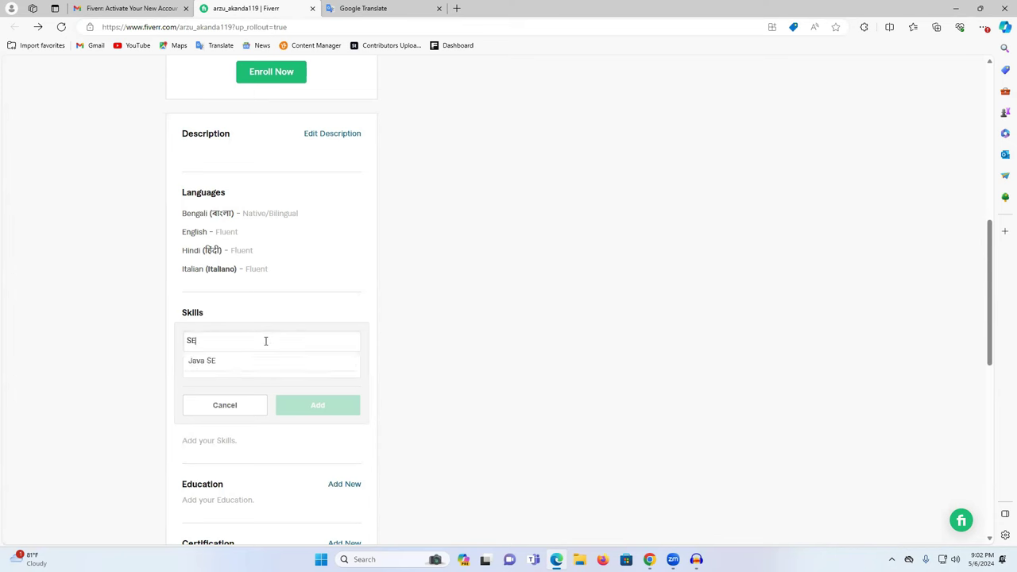
left_click(250, 365)
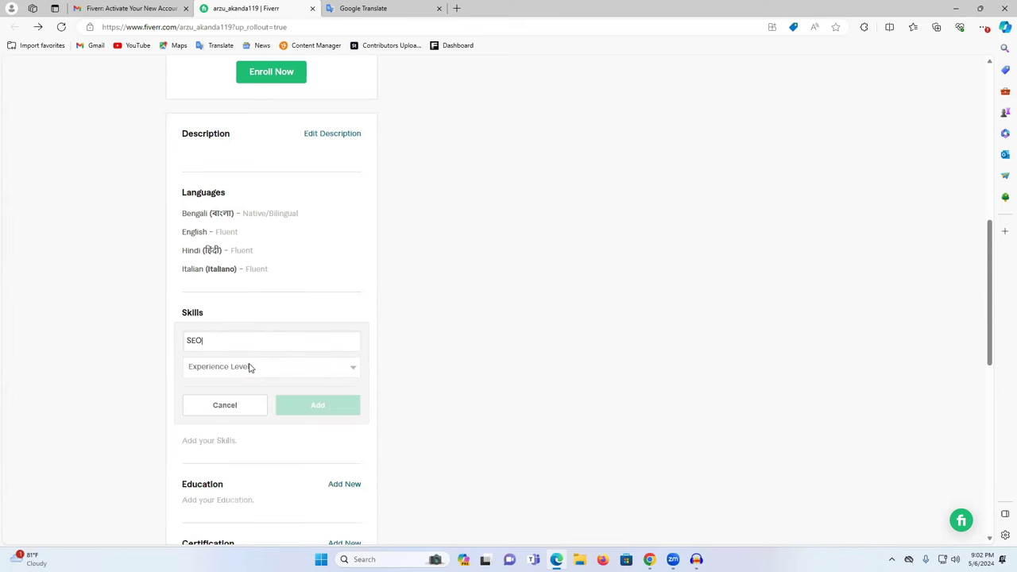
left_click(279, 372)
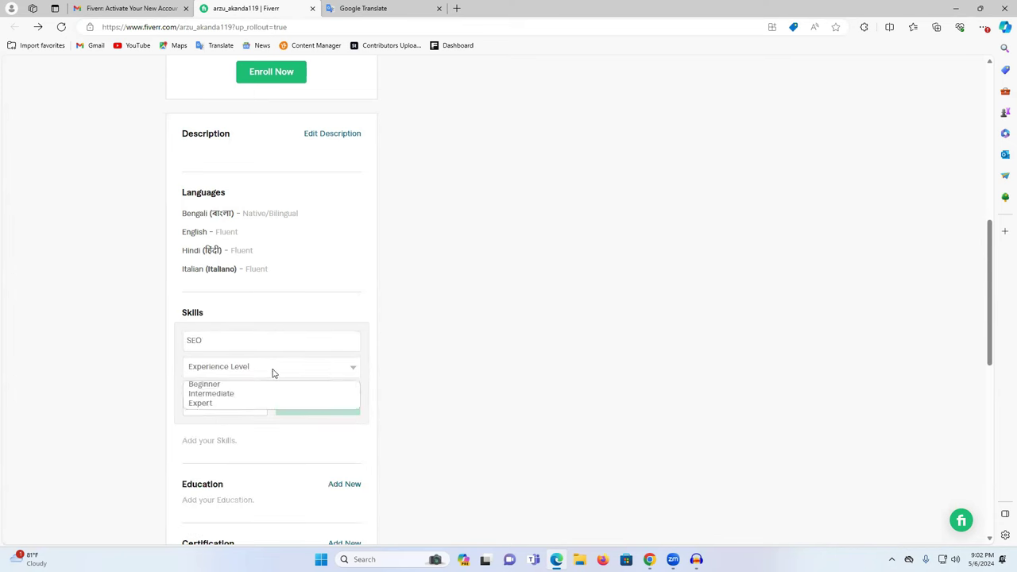
left_click(248, 404)
left_click(298, 406)
Step: Add Digital marketing as a skill at Expert level
left_click(344, 311)
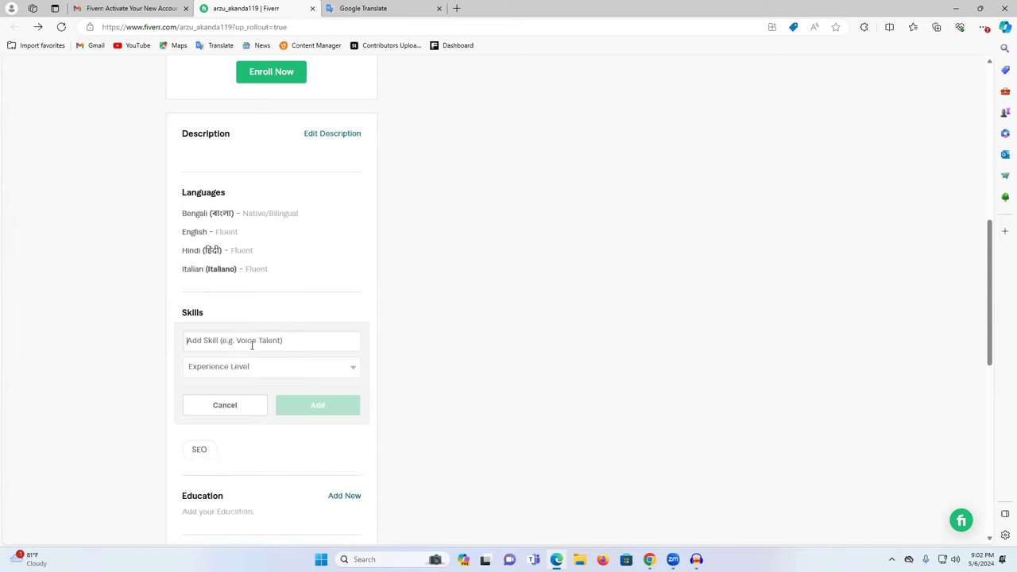
type("Didi")
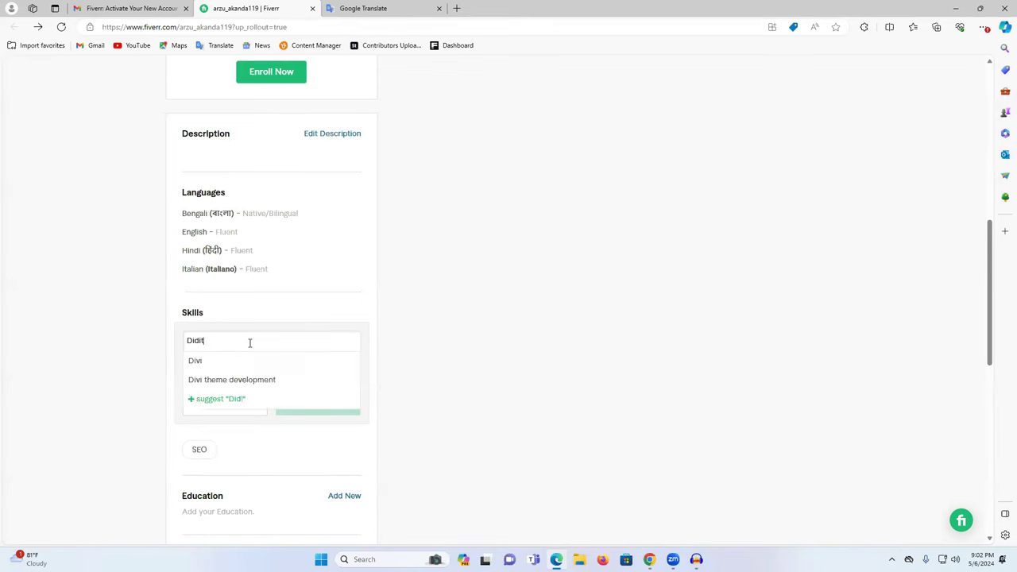
type("t")
key("BackSpace")
key("BackSpace")
key("BackSpace")
type("git")
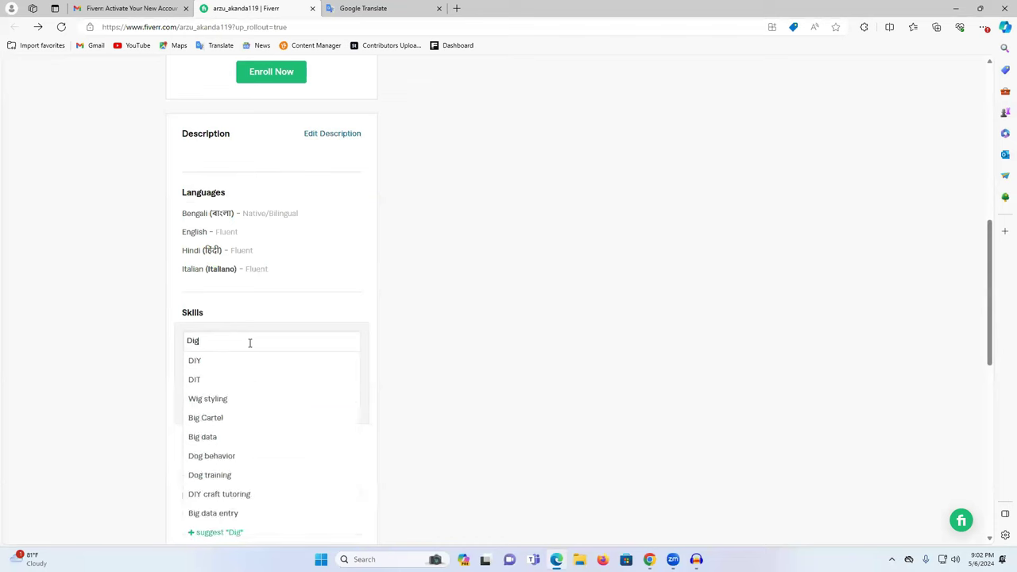
key("BackSpace")
key("BackSpace")
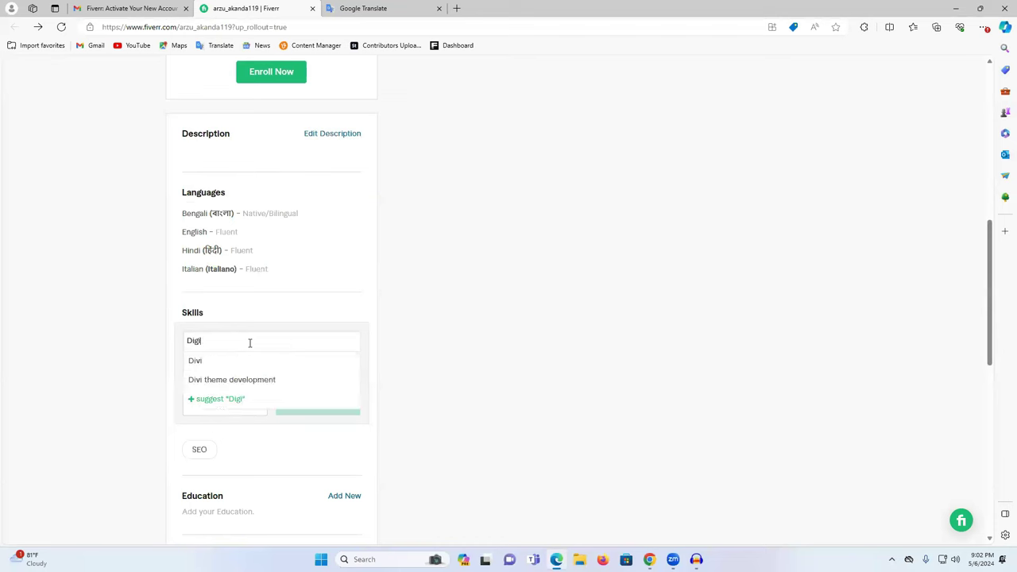
key("BackSpace")
key("BackSpace")
key("BackSpace")
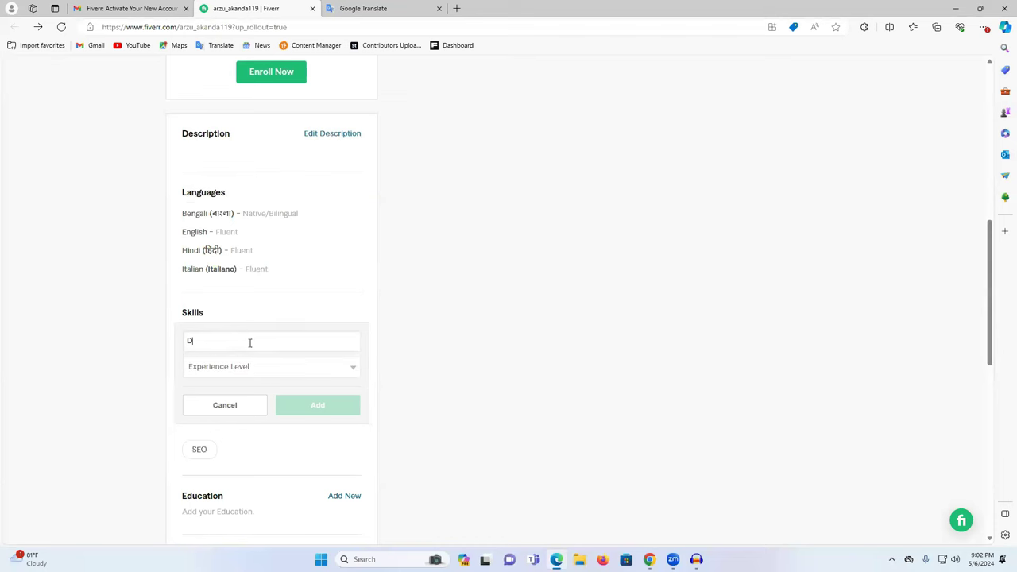
type("Digital")
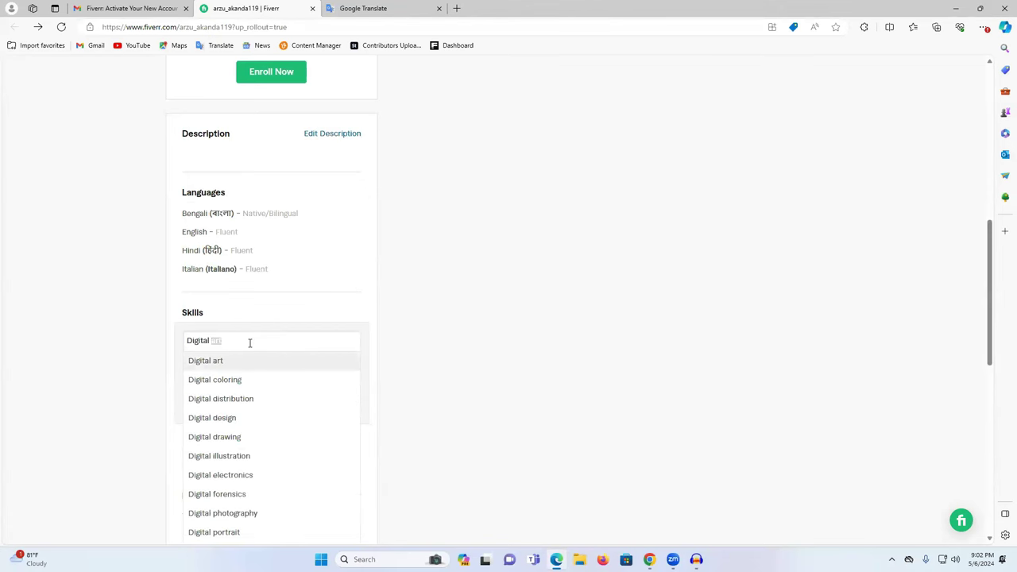
type(" m")
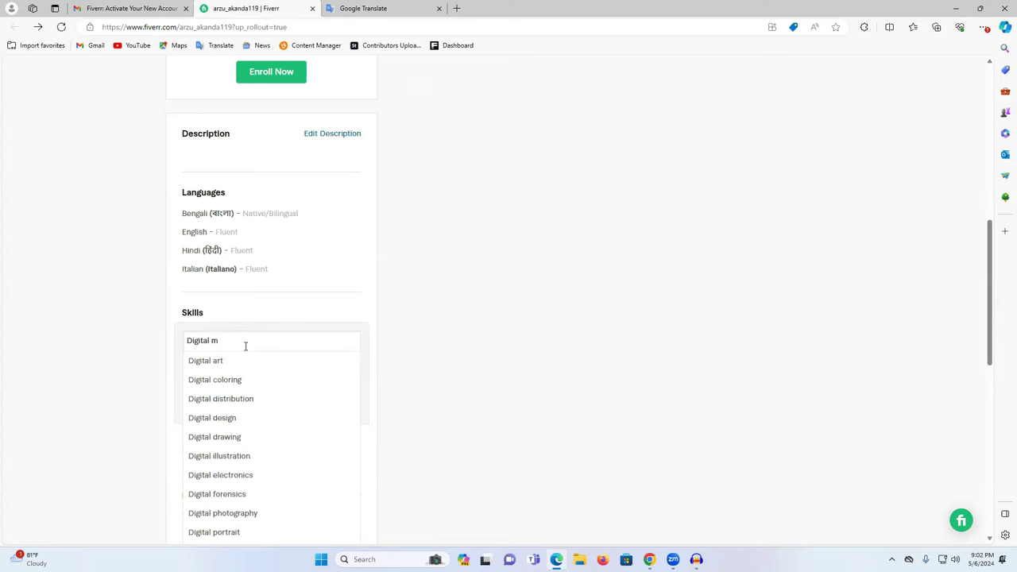
type("ark")
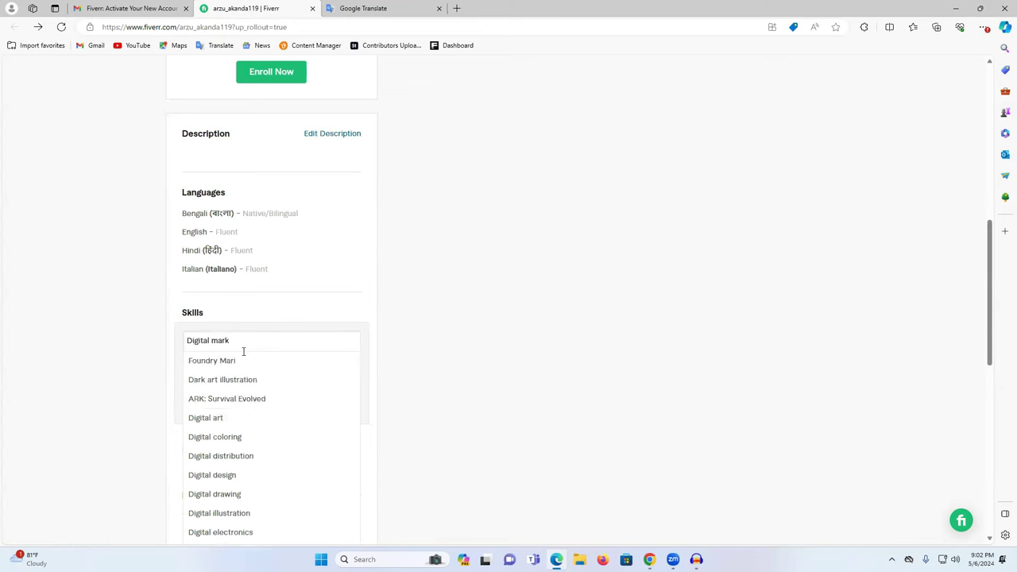
type("et")
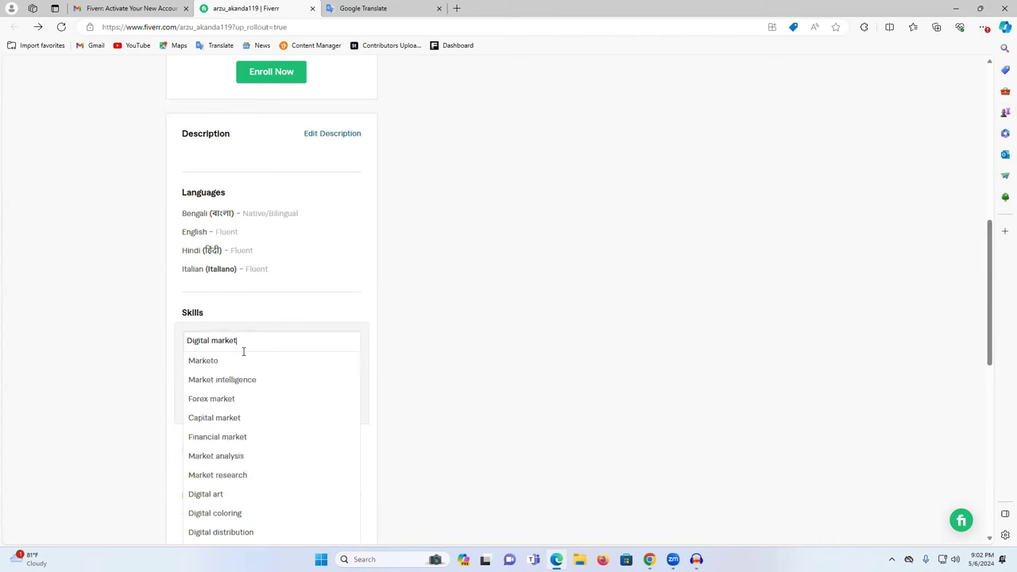
type("ing")
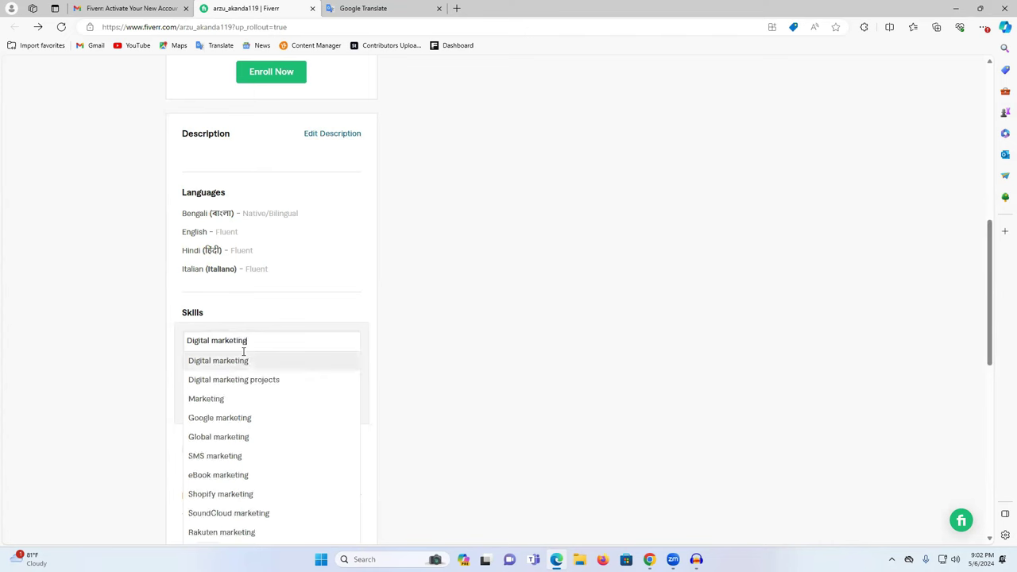
left_click(239, 368)
left_click(243, 367)
left_click(234, 406)
left_click(341, 411)
Step: Add Marketing as a skill at Expert level
left_click(345, 313)
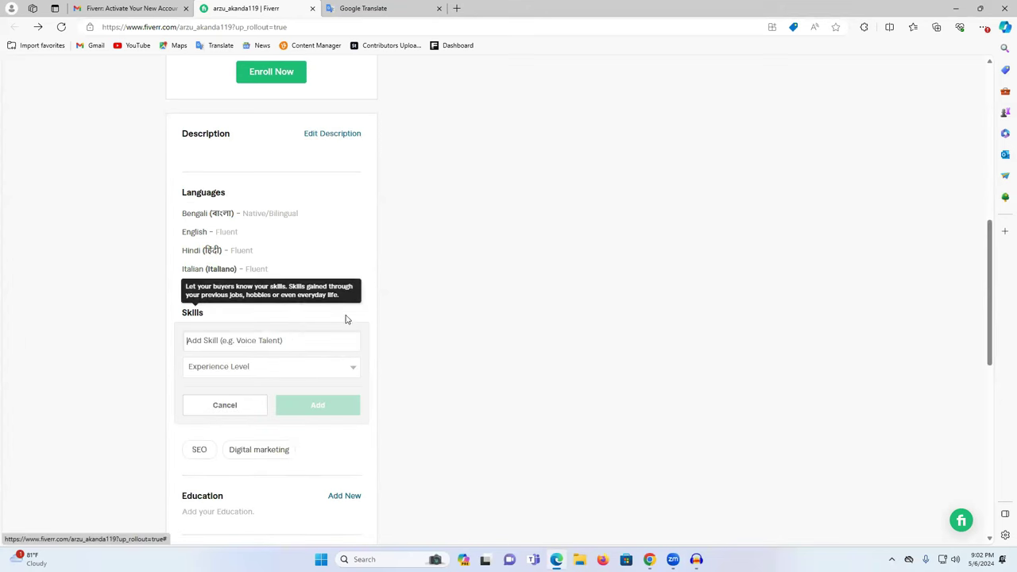
left_click(257, 341)
type("Facebook")
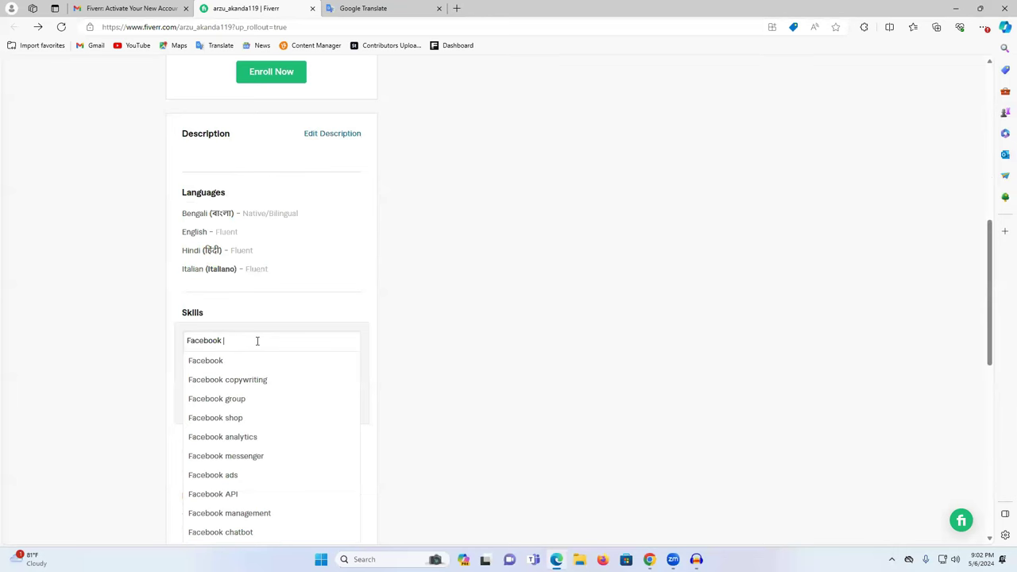
type(" marketi")
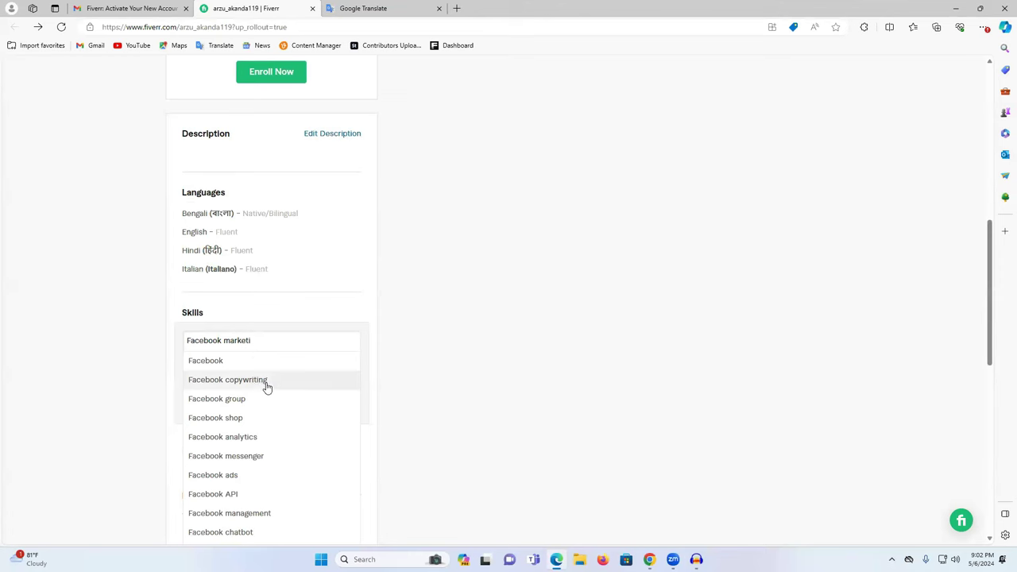
type("ng")
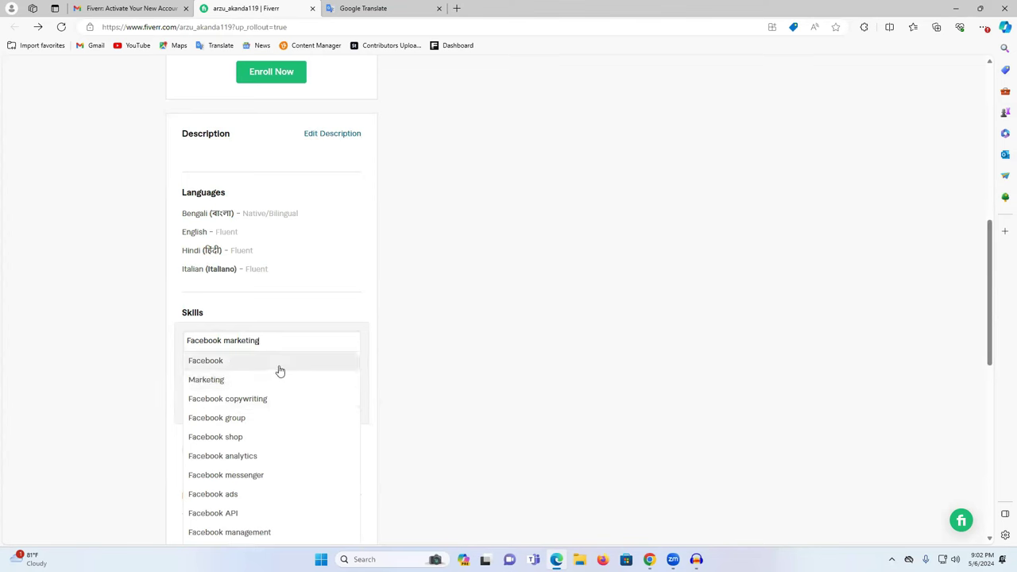
scroll(508, 354, "down", 2)
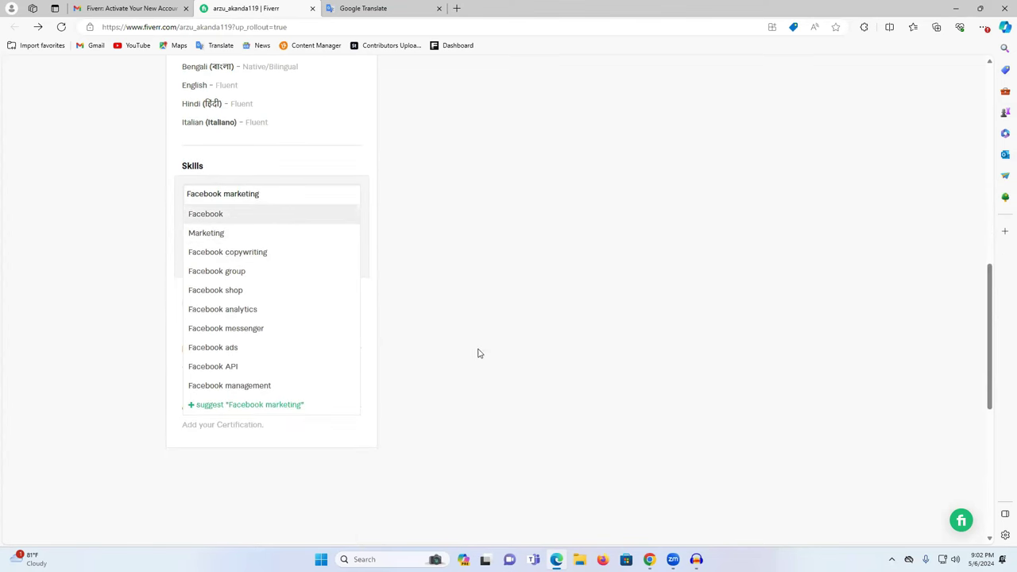
triple_click(239, 194)
key("ctrl+c")
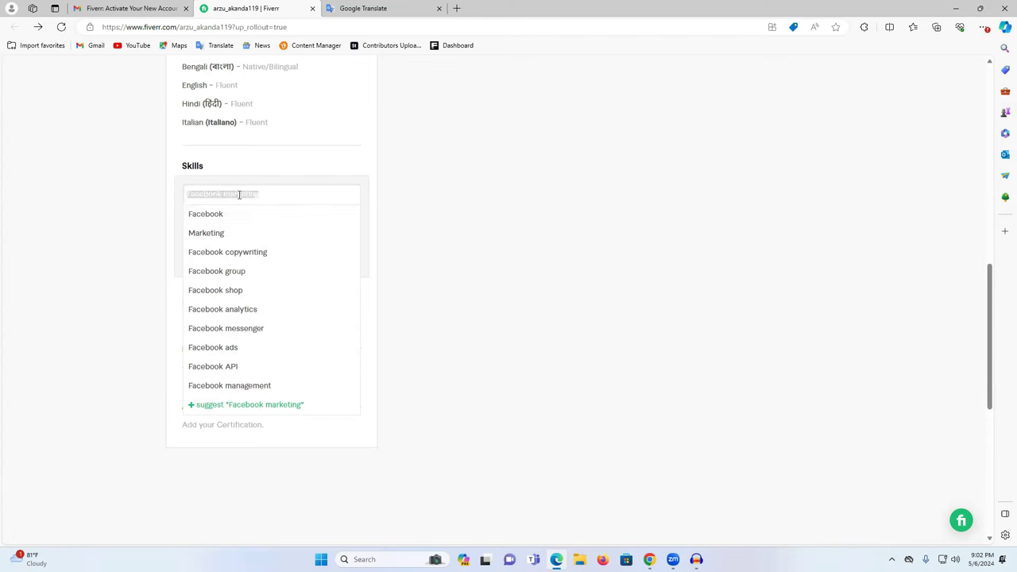
left_click(227, 232)
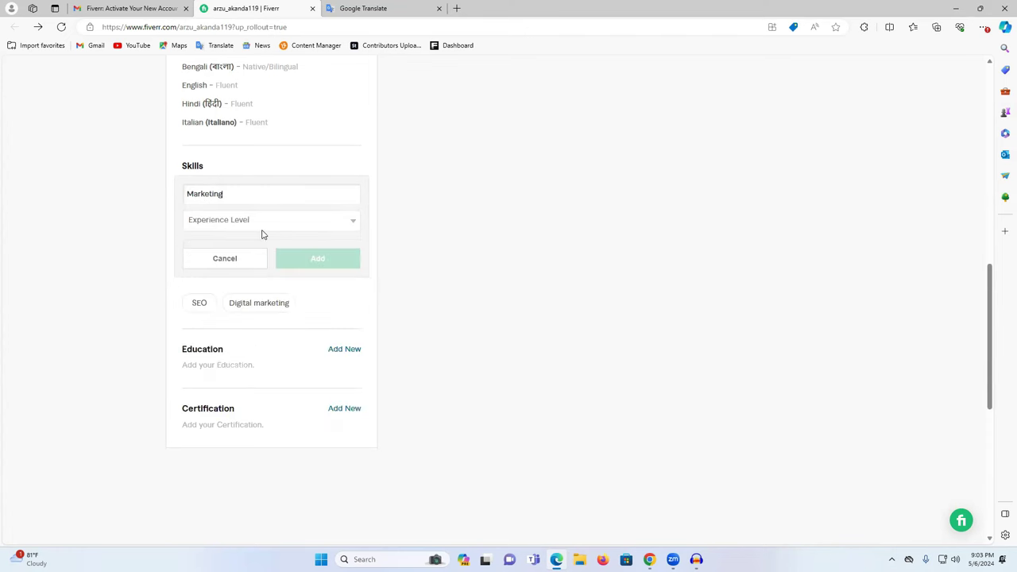
left_click(244, 222)
left_click(245, 257)
left_click(318, 256)
Step: Add Facebook management as a skill at Expert level
left_click(352, 169)
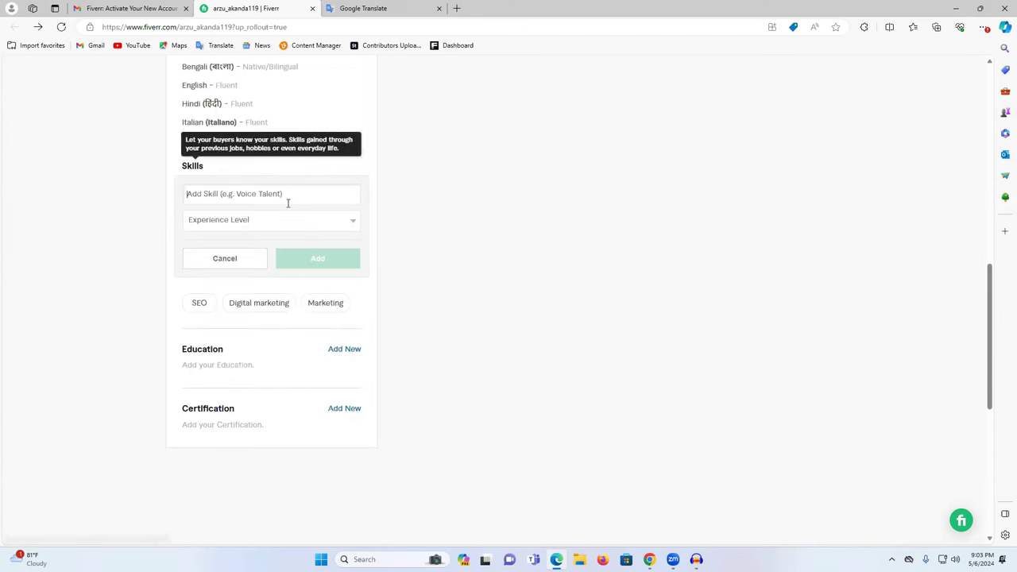
left_click(250, 191)
key("ctrl+v")
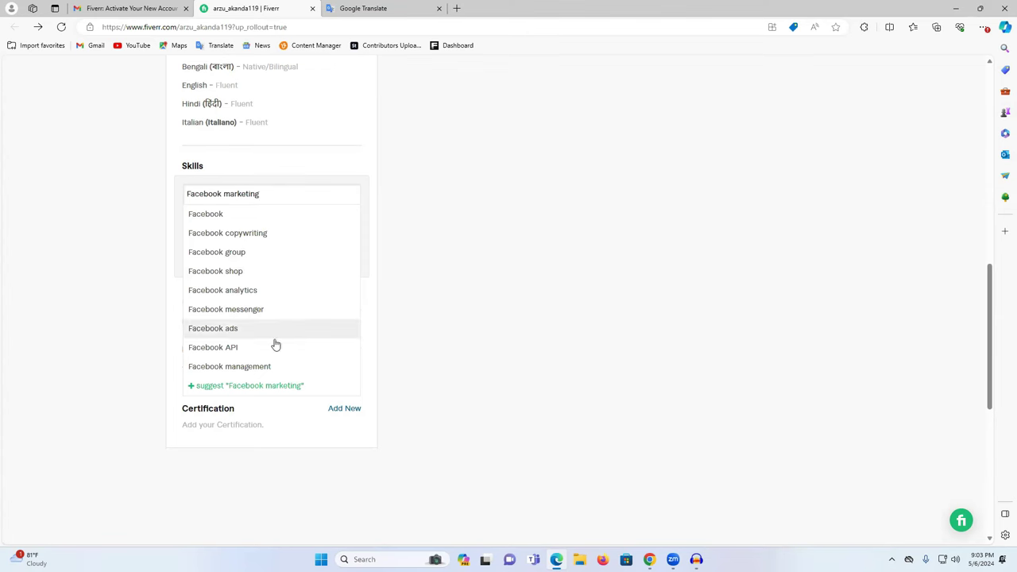
left_click(279, 366)
left_click(258, 221)
left_click(246, 256)
left_click(346, 261)
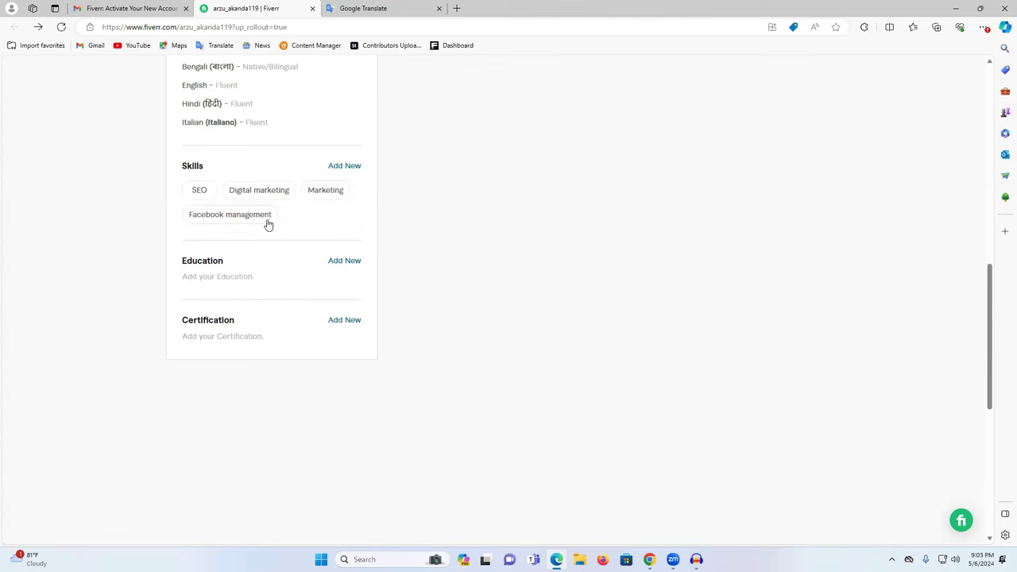
left_click(341, 169)
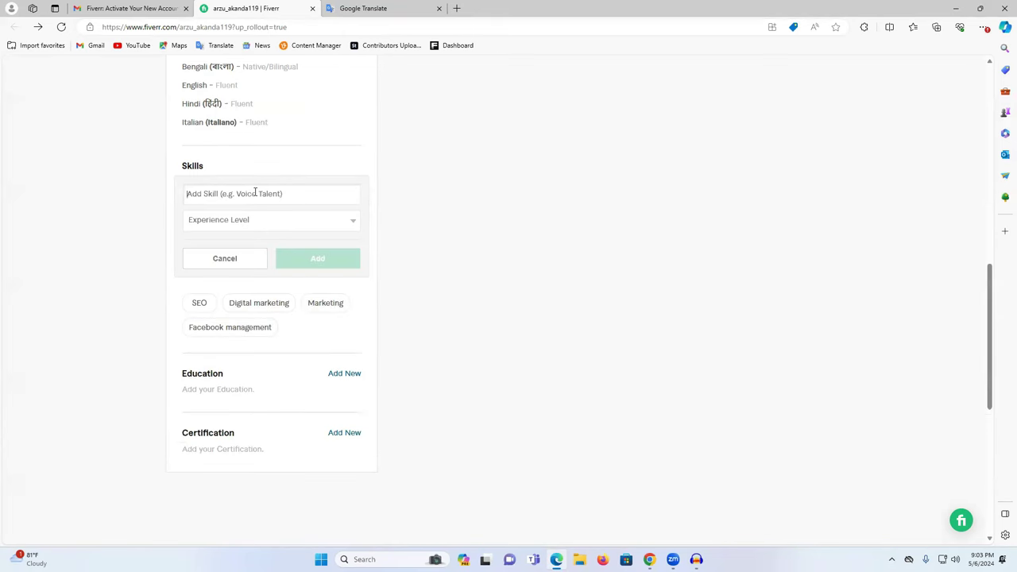
Step: Add Facebook ads as a skill at Expert level
key("ctrl+v")
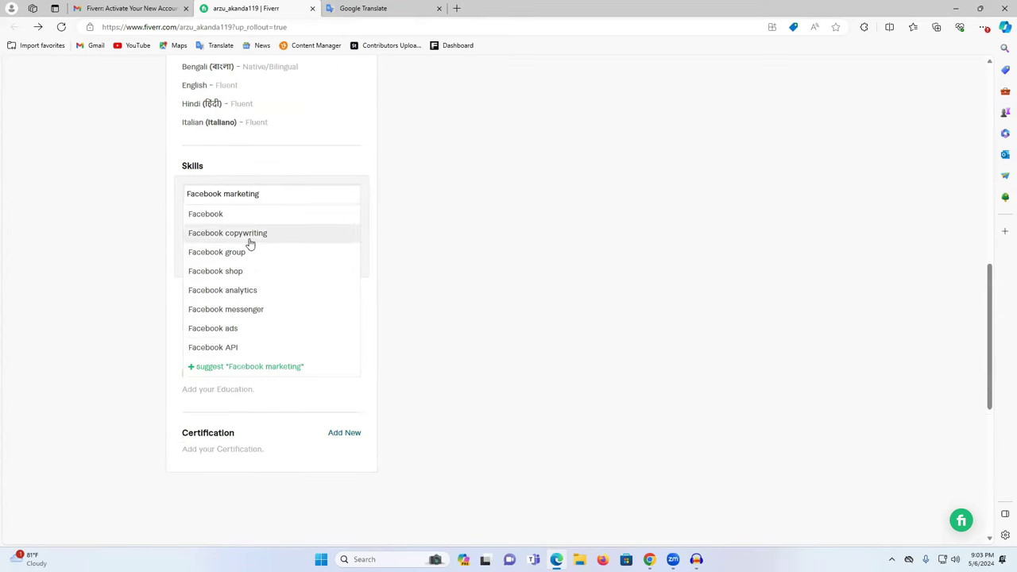
left_click(266, 334)
left_click(282, 229)
left_click(252, 245)
left_click(265, 220)
left_click(252, 257)
left_click(312, 265)
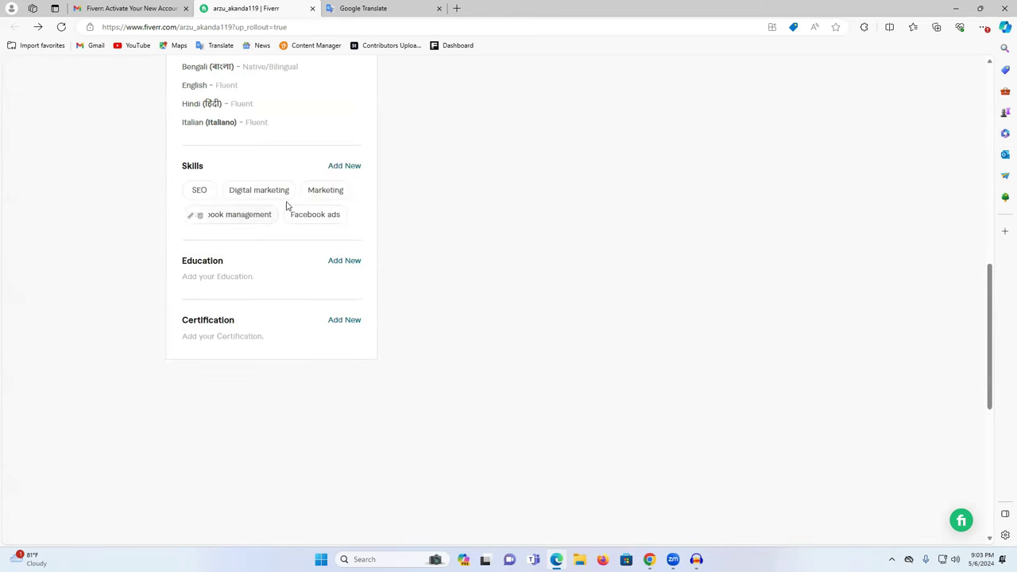
Step: Add Social media management as a skill at Expert level
left_click(340, 166)
type("soc")
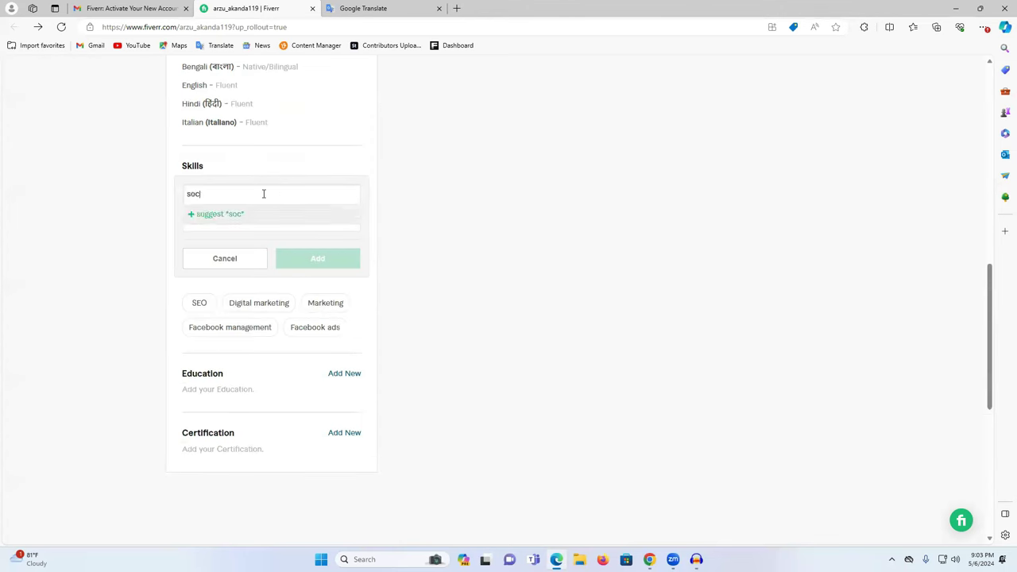
type("ial media")
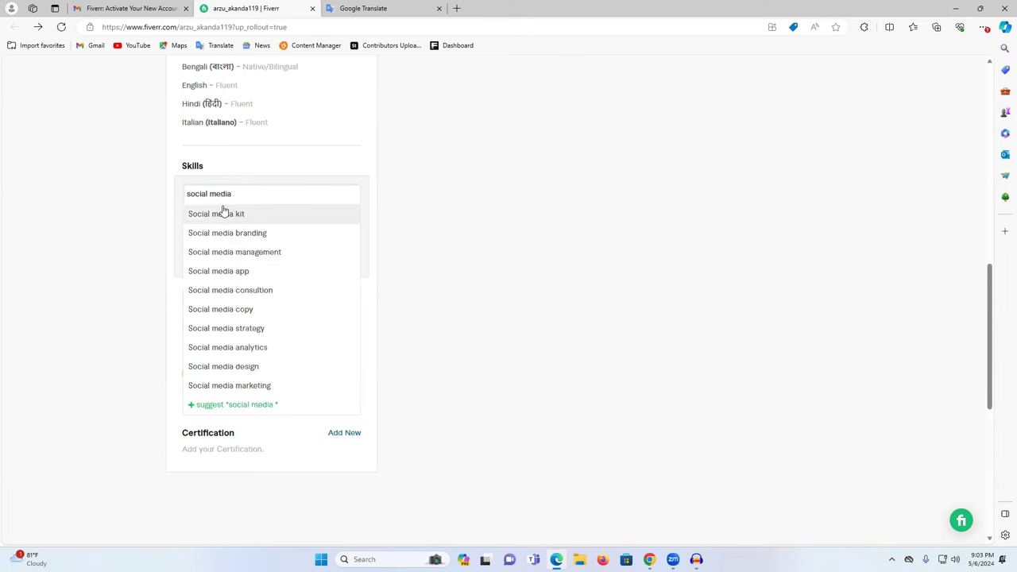
triple_click(217, 193)
key("ctrl+c")
left_click(240, 189)
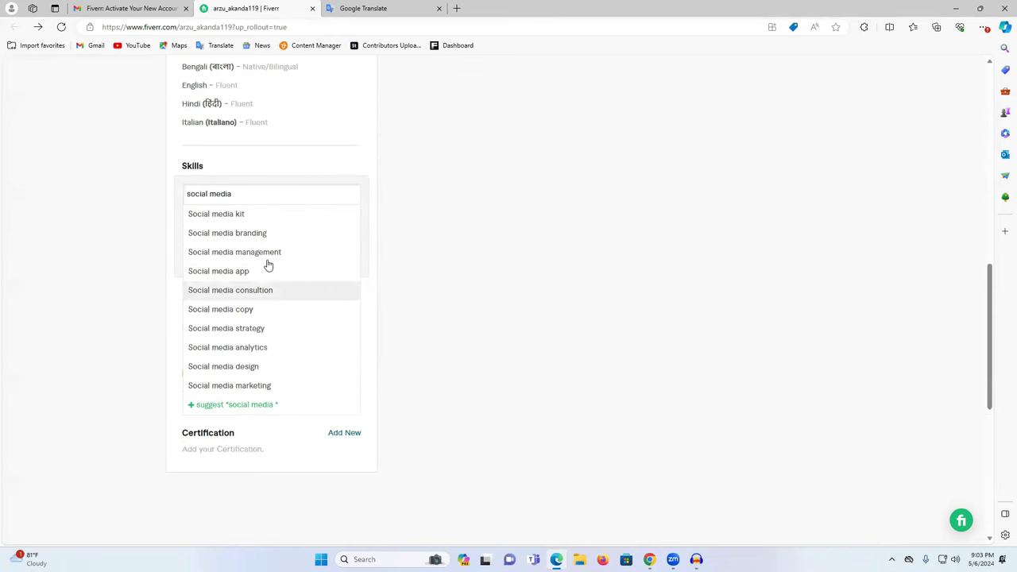
left_click(267, 256)
left_click(256, 226)
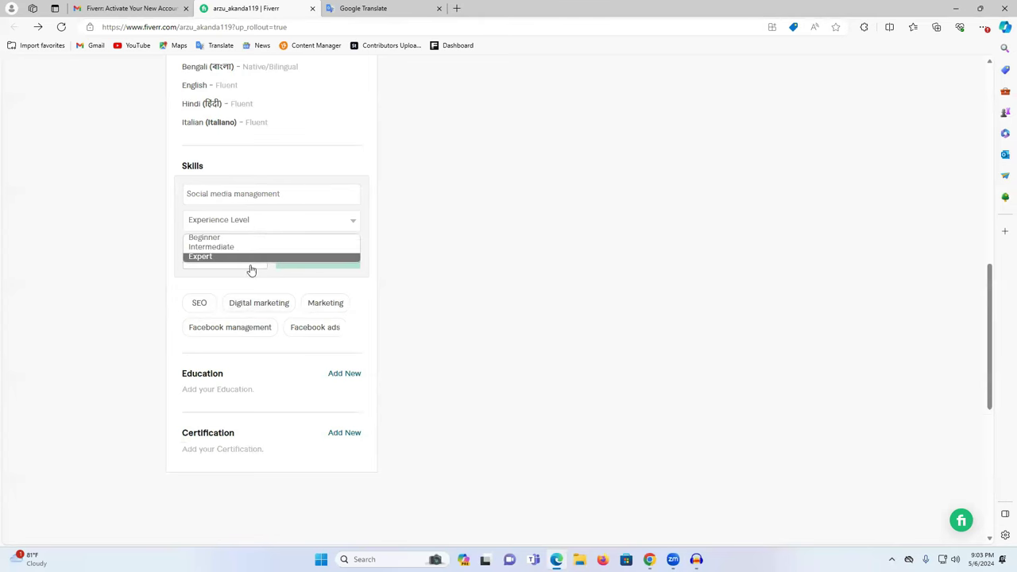
left_click(252, 262)
left_click(304, 261)
Step: Add Social media marketing as a skill at Expert level
left_click(342, 165)
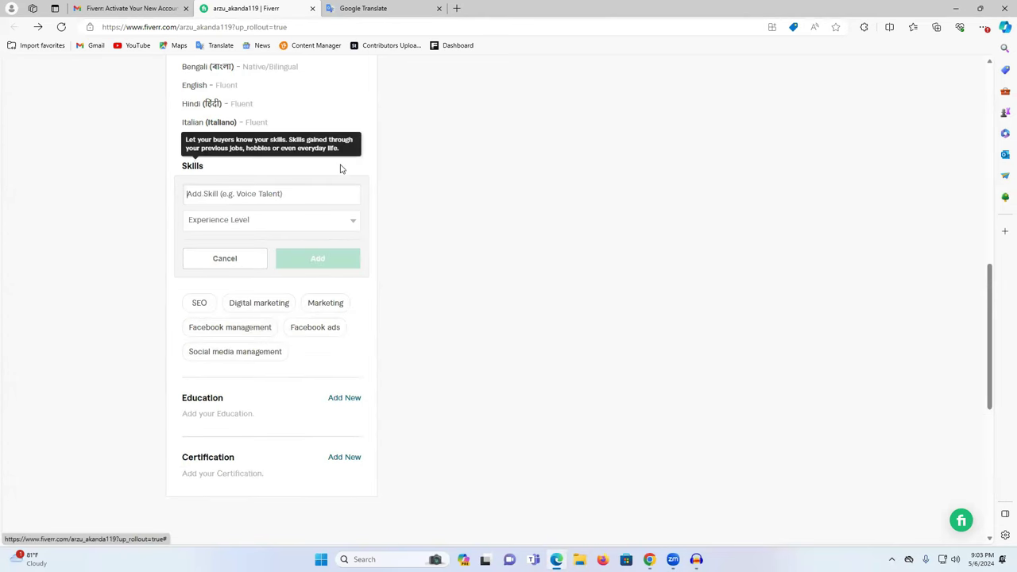
left_click(249, 195)
key("ctrl+v")
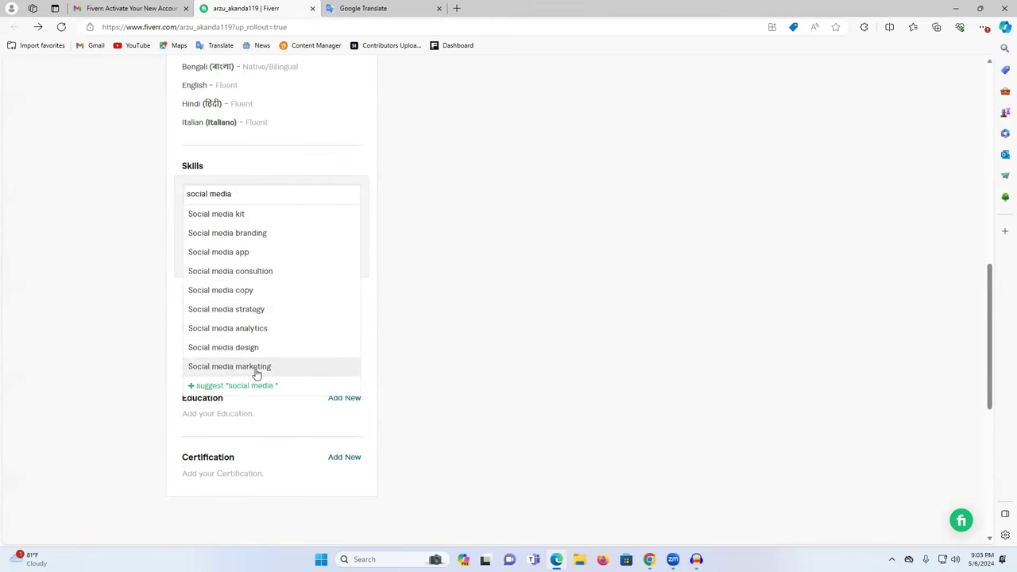
left_click(268, 368)
left_click(276, 222)
left_click(278, 262)
left_click(317, 260)
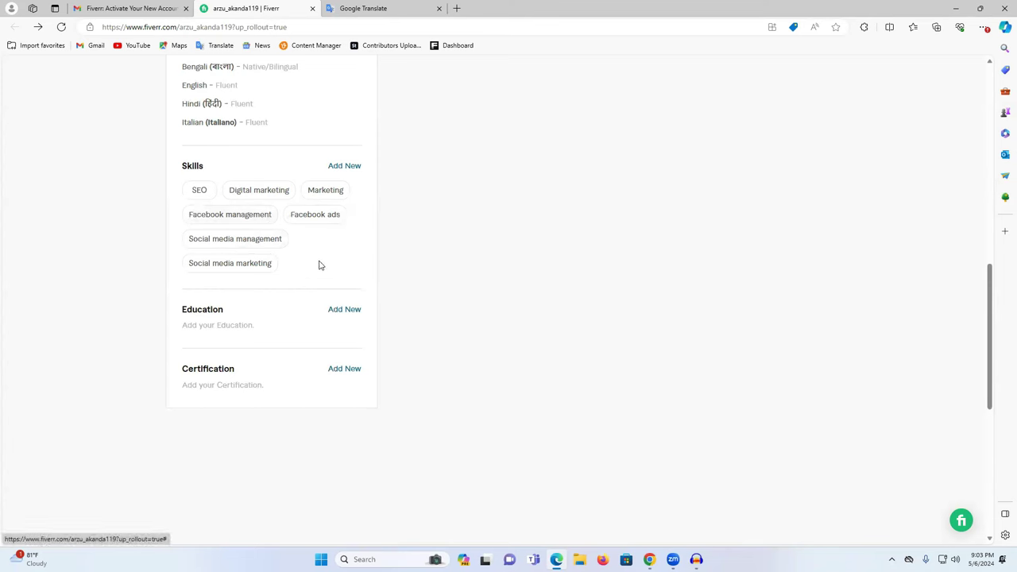
Step: Add Instagram management as a skill at Expert level
left_click(349, 168)
type("Instagram")
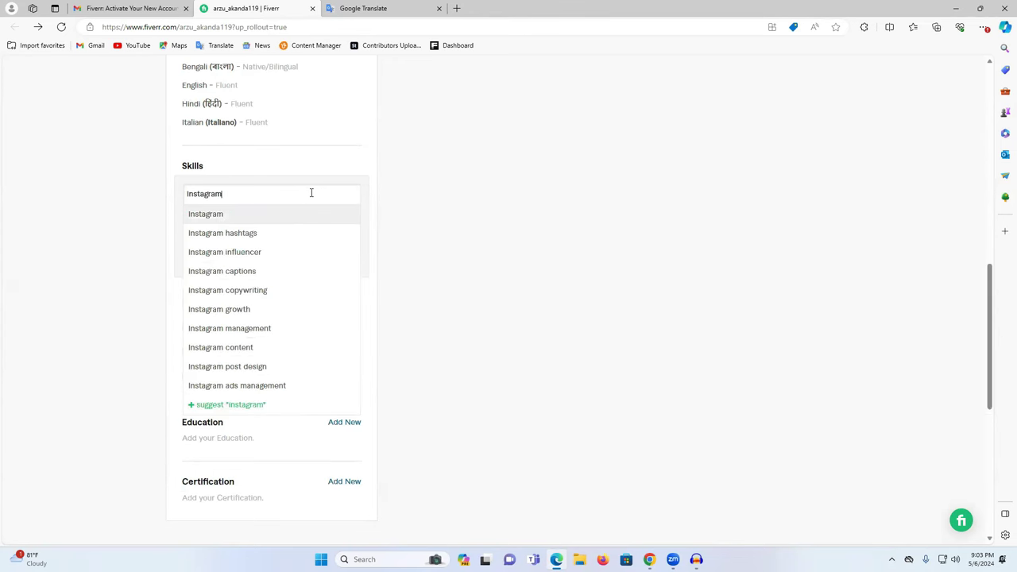
left_click(271, 328)
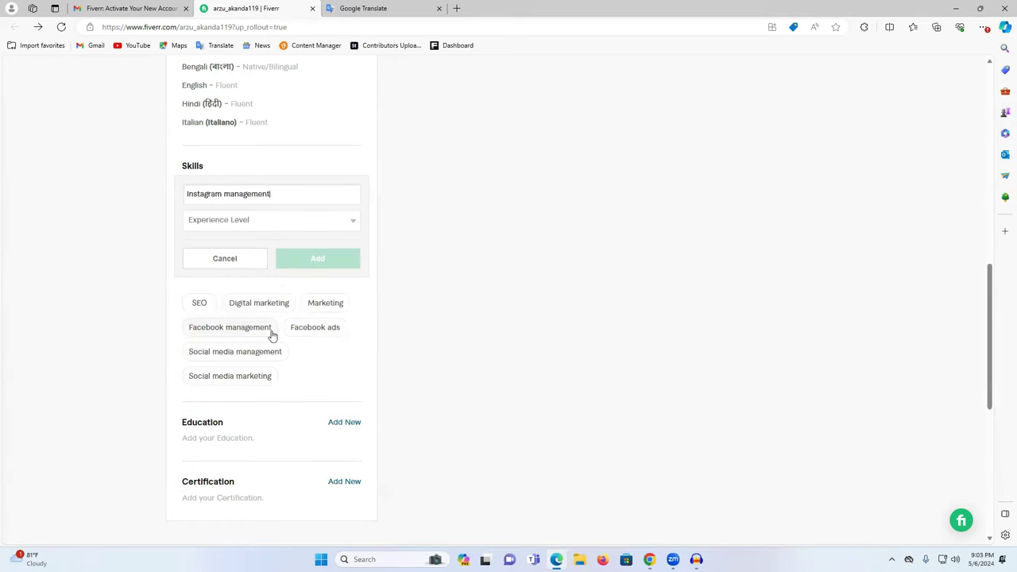
left_click(273, 221)
left_click(265, 258)
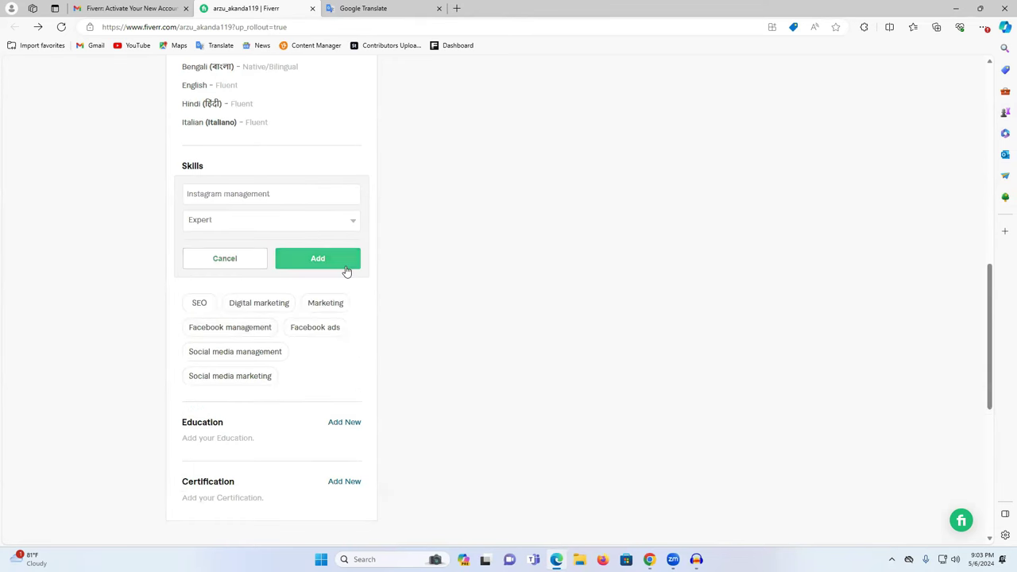
left_click(338, 262)
Step: Add YouTube marketing as a skill at Expert level
left_click(343, 167)
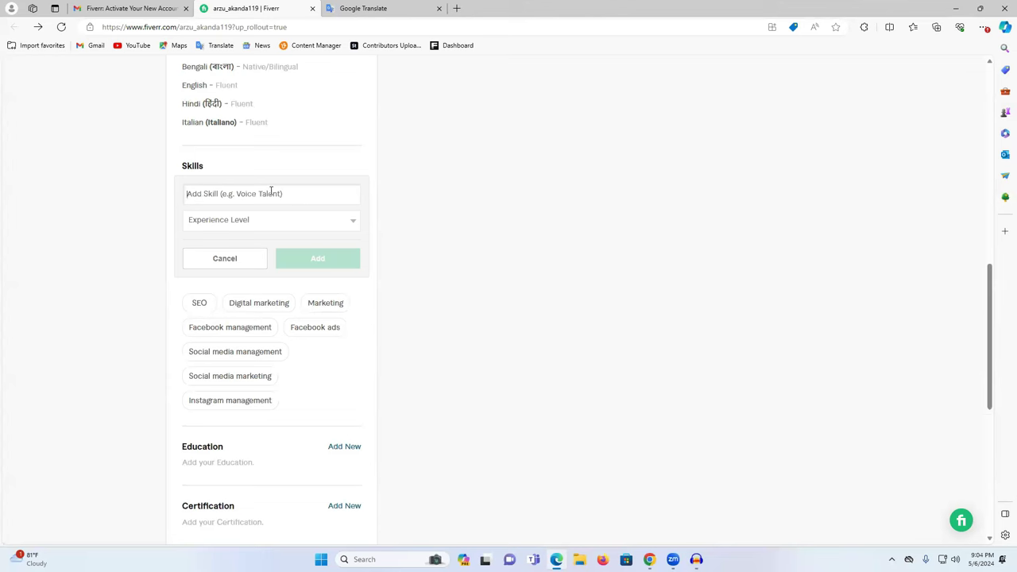
type("Youtube")
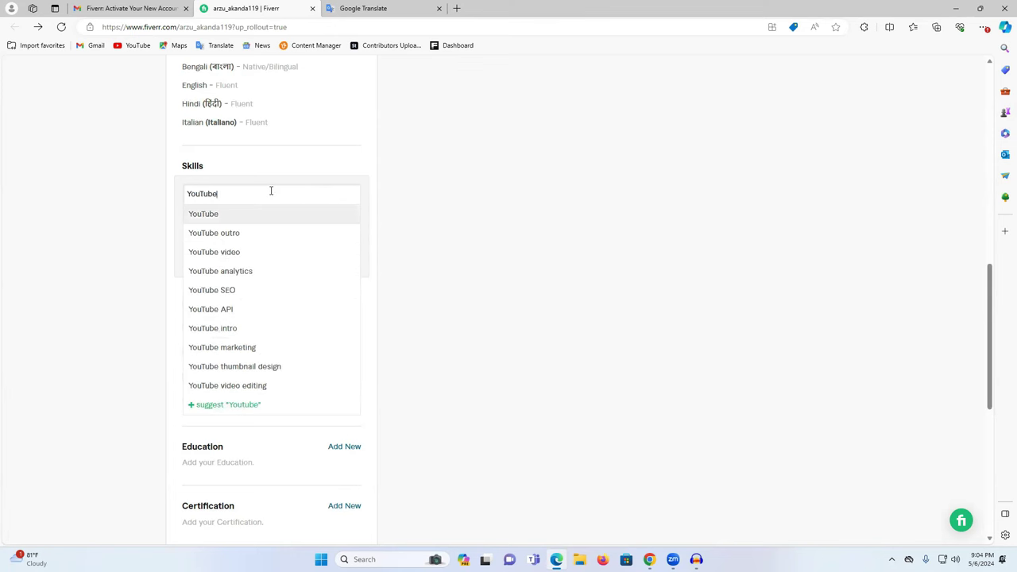
left_click(263, 348)
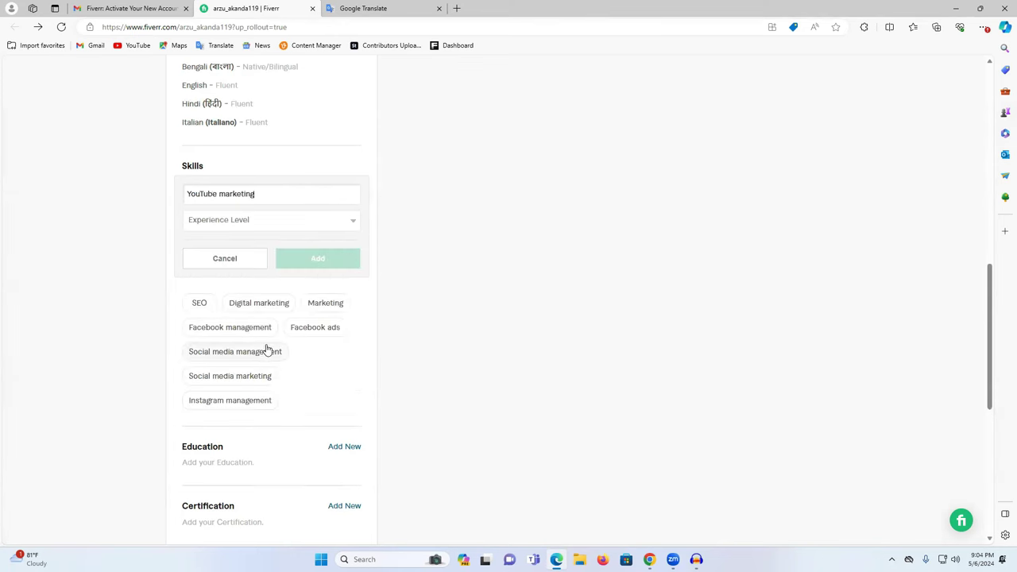
left_click(334, 224)
left_click(322, 257)
left_click(322, 262)
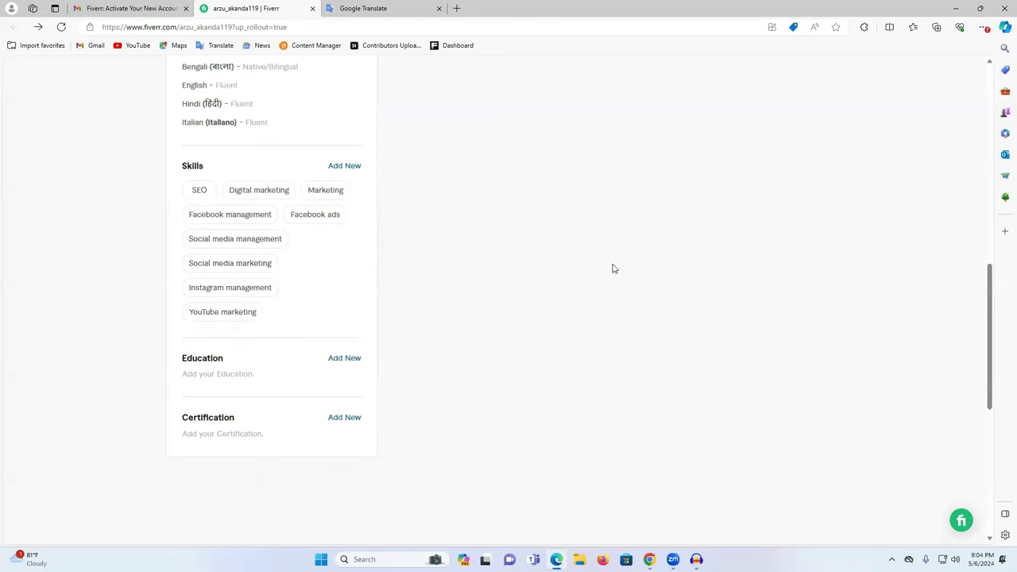
Step: Add Link building as a skill at Expert level
left_click(345, 166)
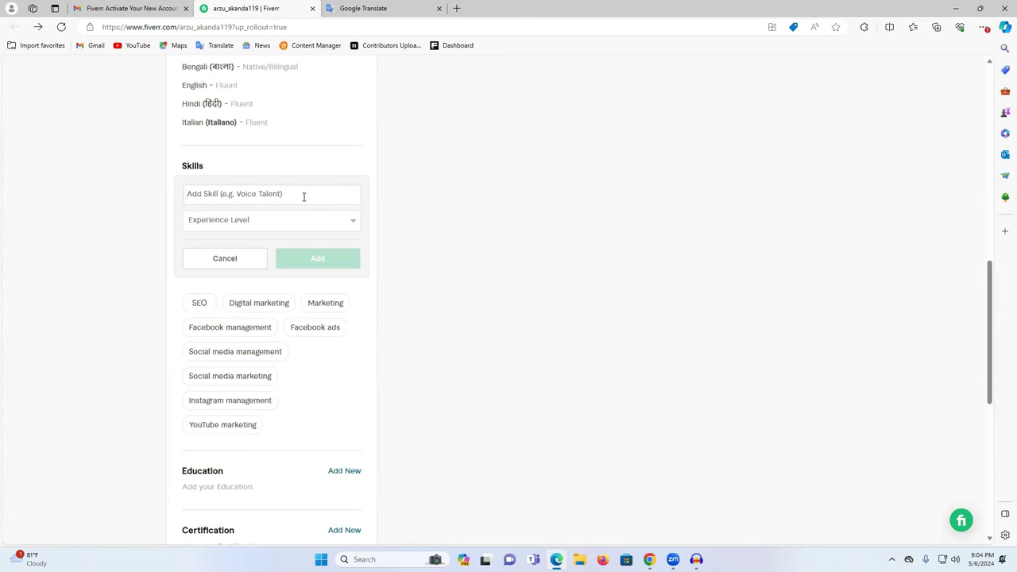
type("link")
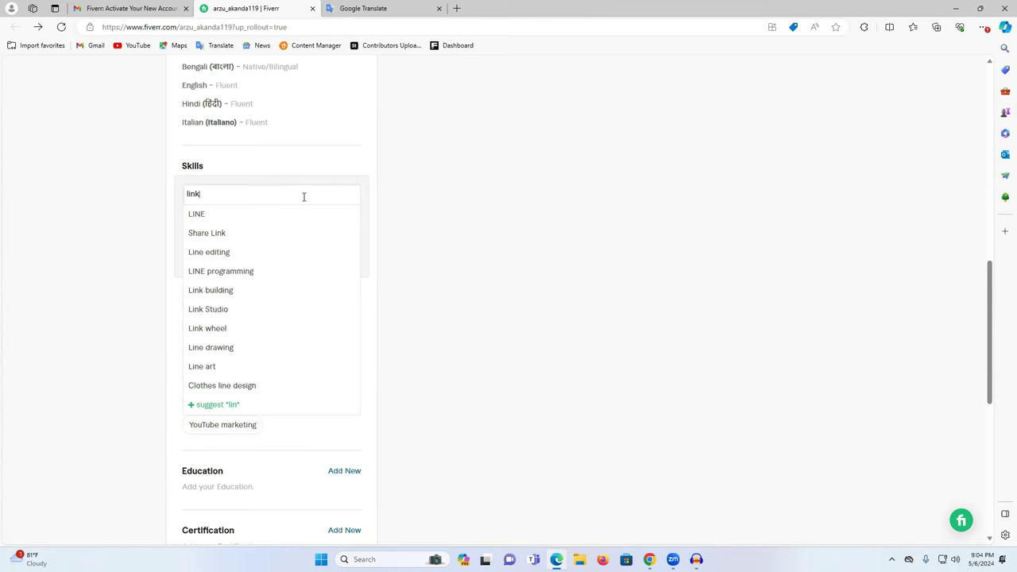
type(" bui")
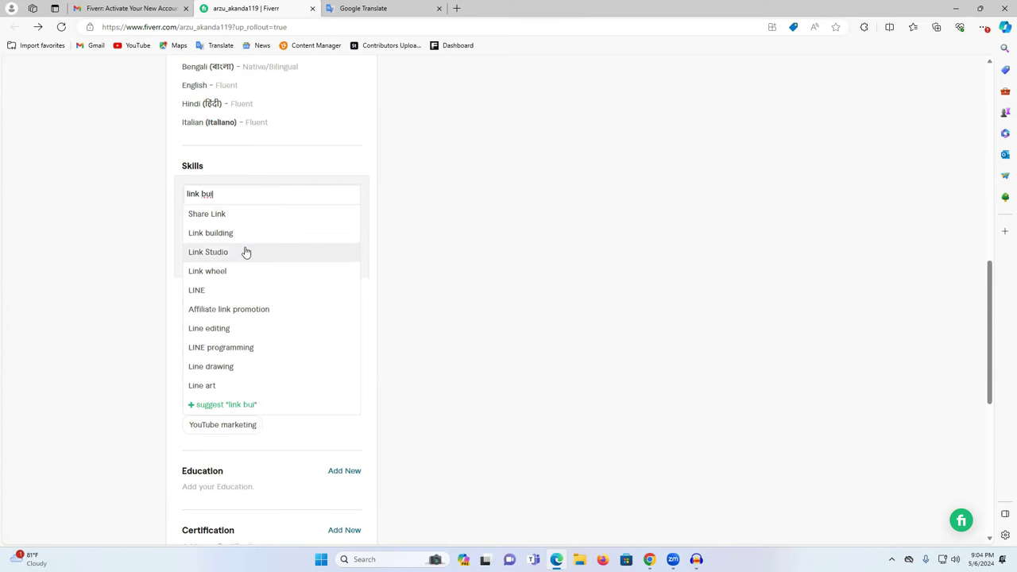
left_click(241, 235)
left_click(239, 221)
left_click(240, 256)
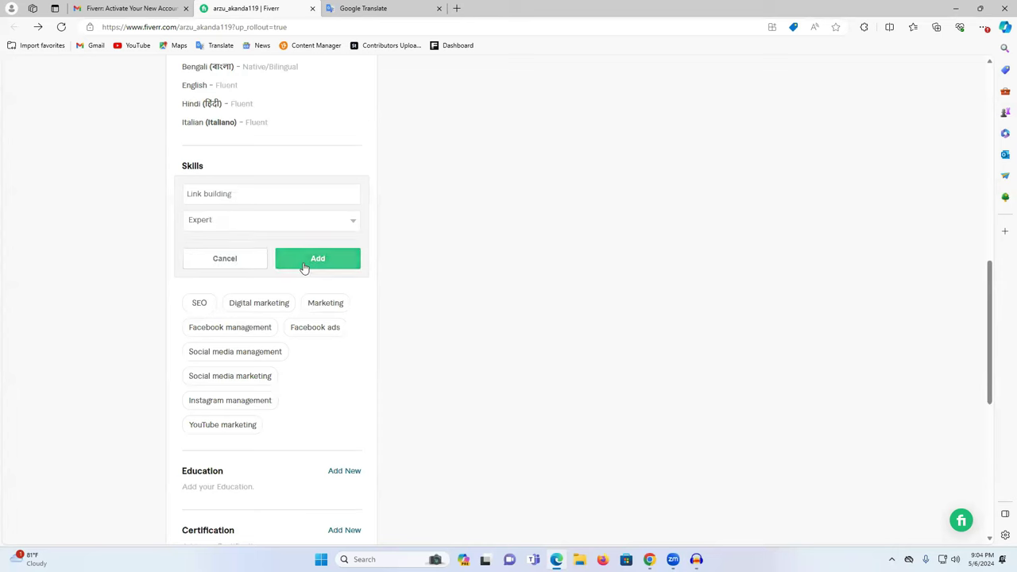
left_click(309, 261)
left_click(346, 166)
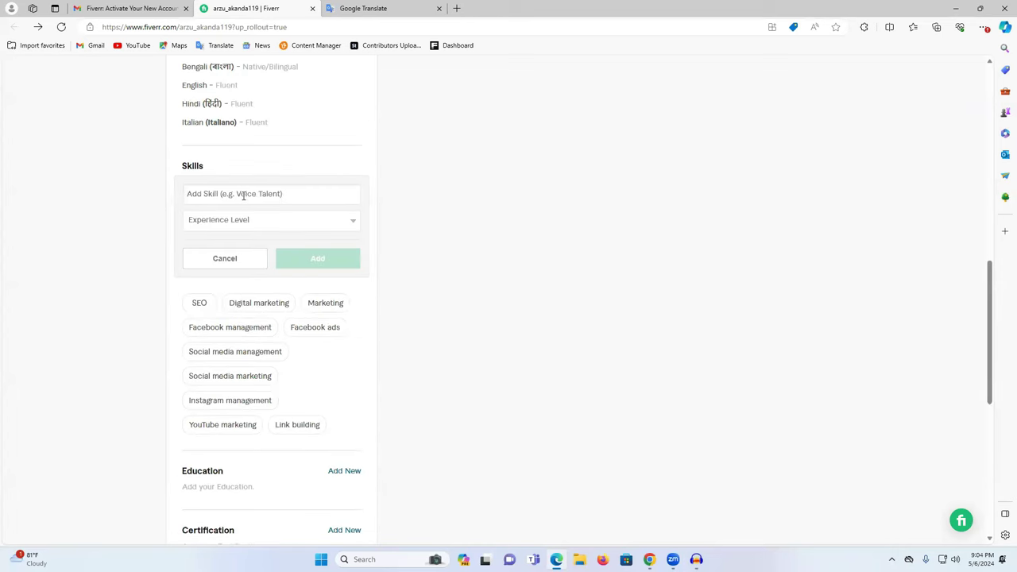
Step: Add Backlinks and Pinterest marketing as skills, each with an experience level
type("se")
key("BackSpace")
type("backlink")
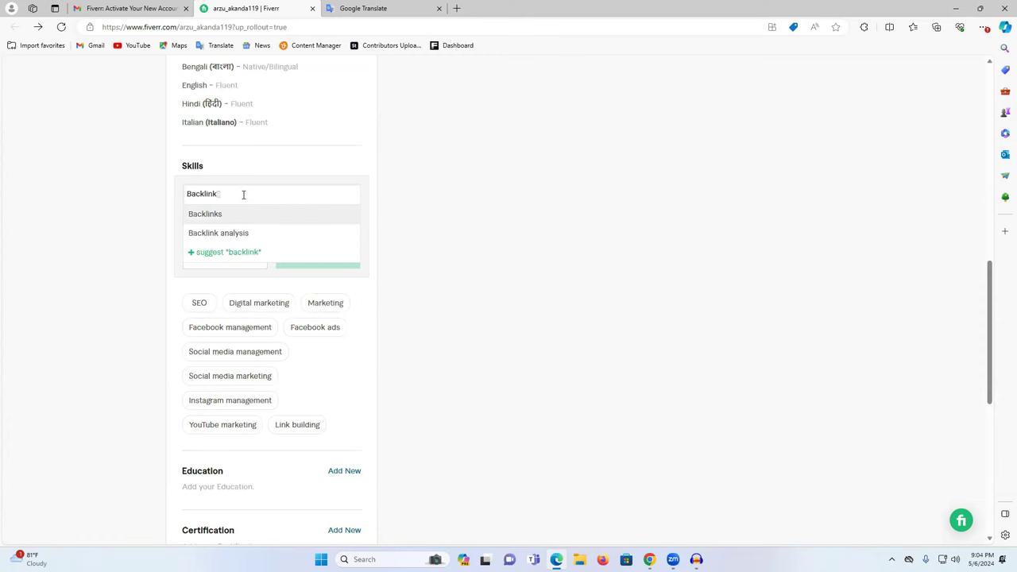
left_click(243, 216)
left_click(245, 219)
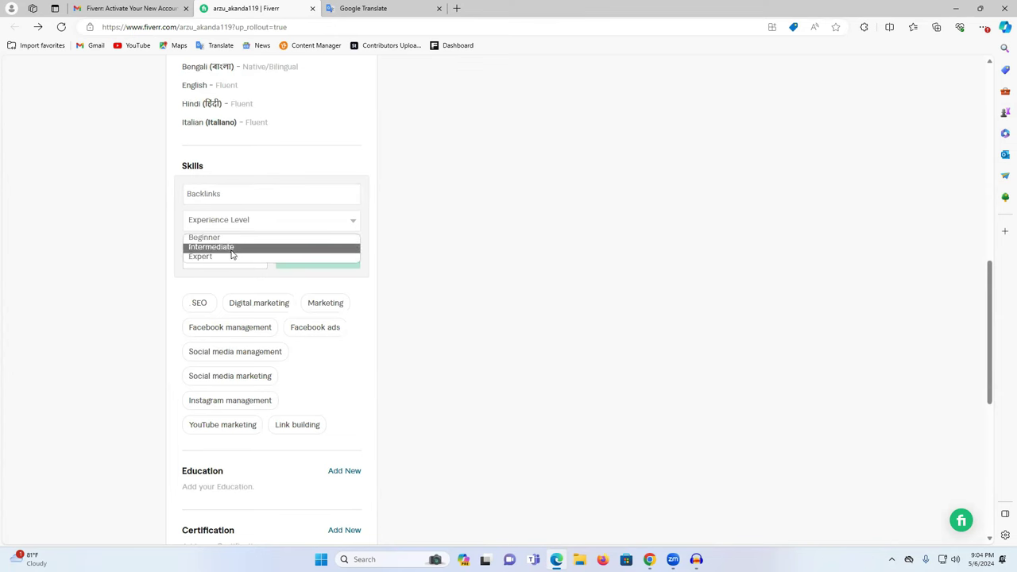
left_click(239, 257)
left_click(308, 260)
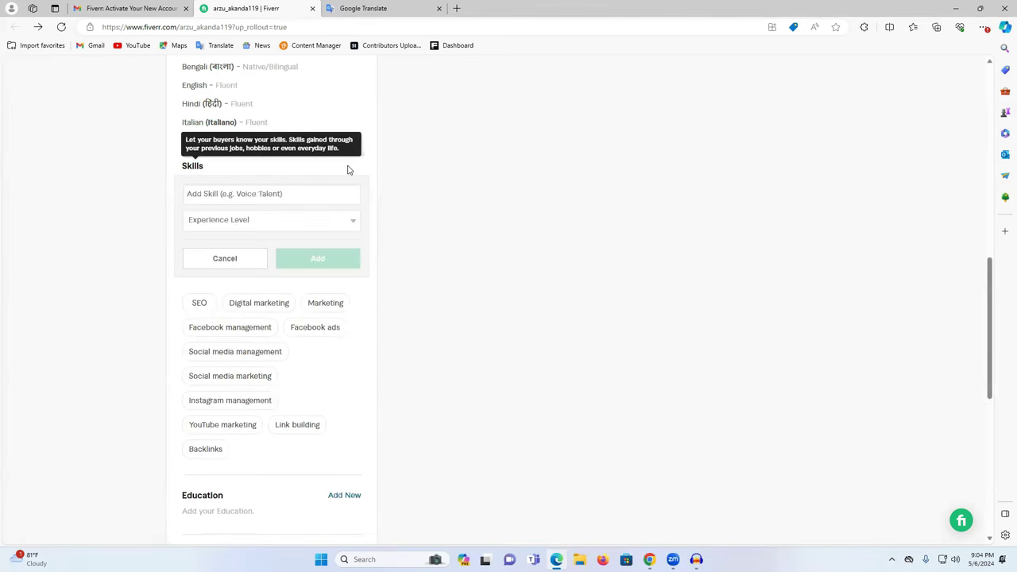
left_click(242, 193)
type("pintarest")
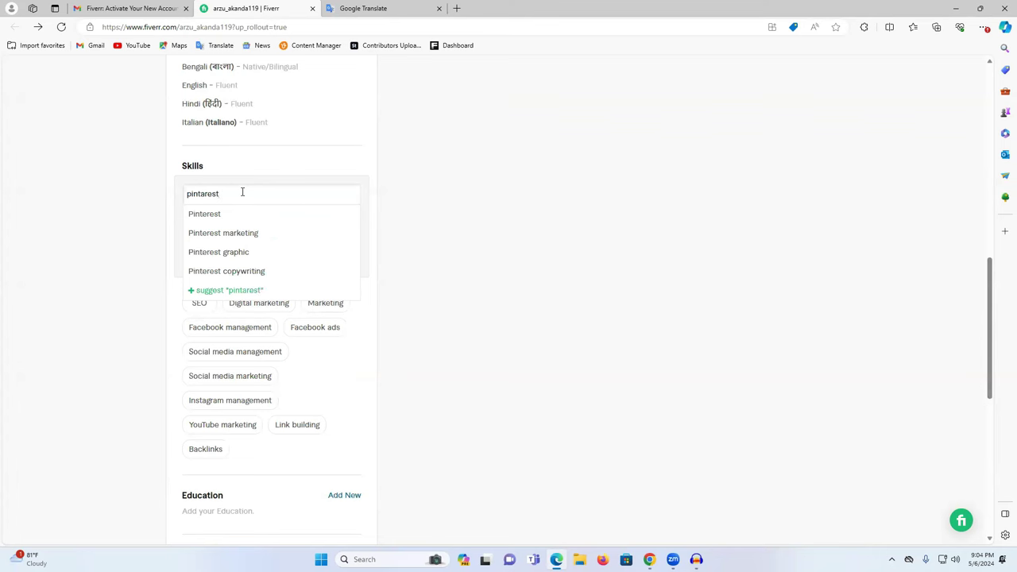
left_click(313, 232)
left_click(247, 226)
left_click(230, 256)
left_click(336, 263)
Step: Add Twitter ads and Product upload as skills, each with an experience level
left_click(350, 167)
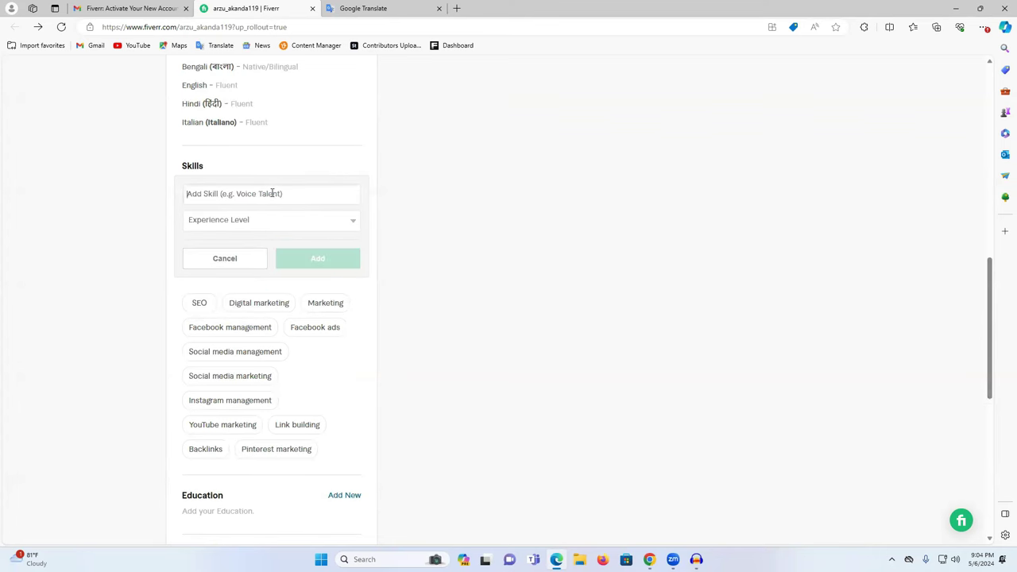
left_click(272, 193)
type("twitte")
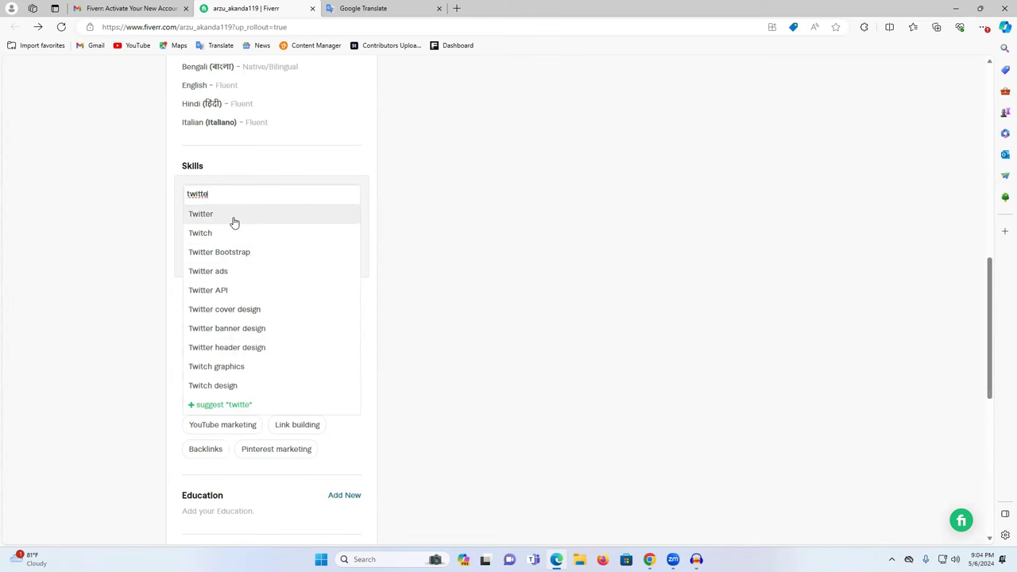
type("r m")
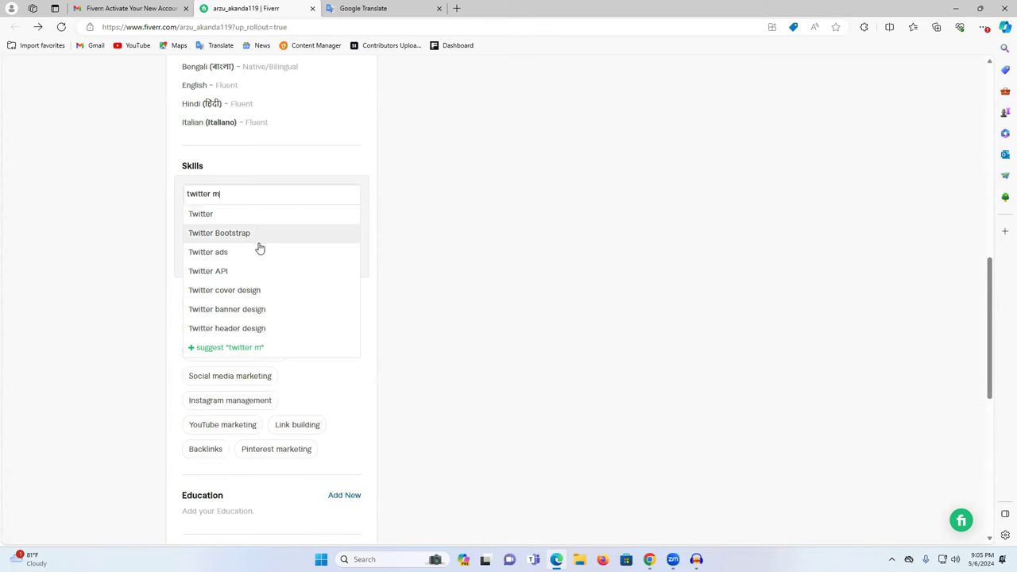
type("ar")
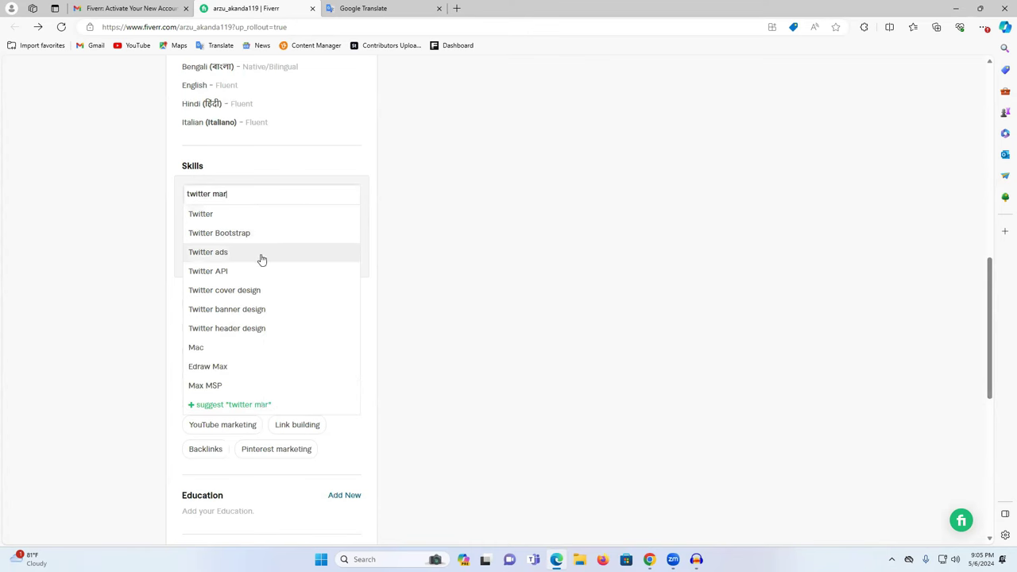
type("ketinh")
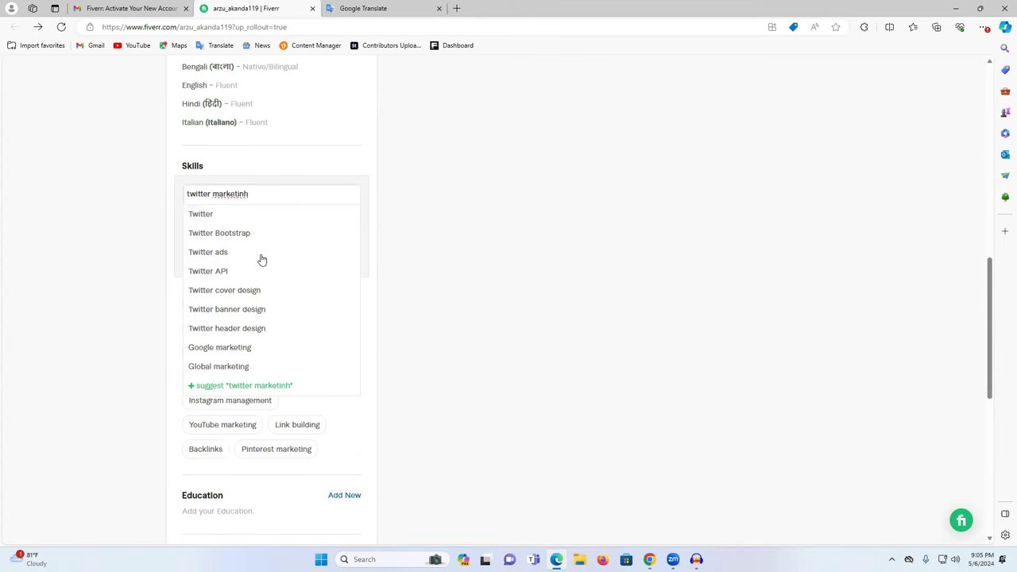
key("BackSpace")
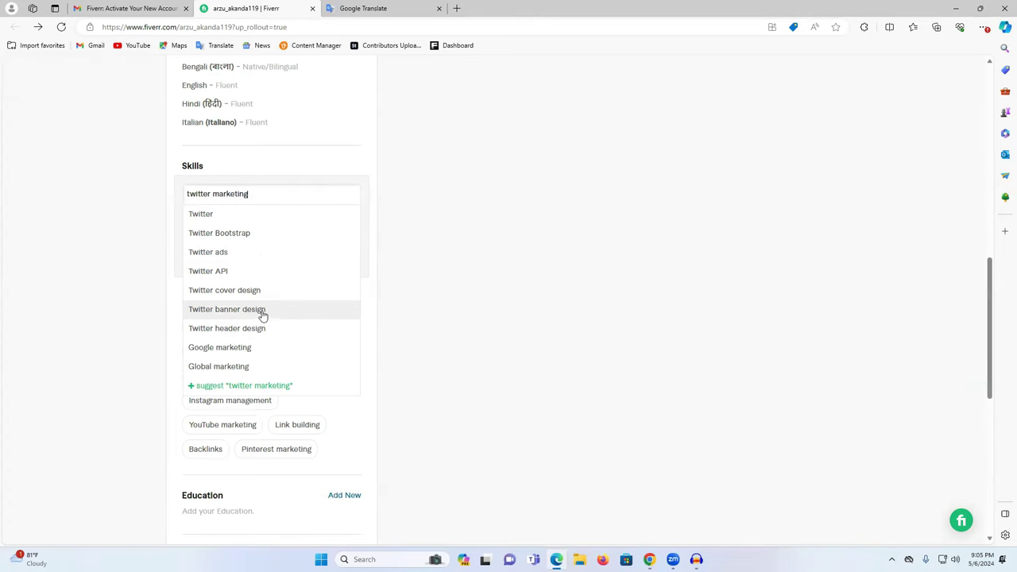
left_click(257, 252)
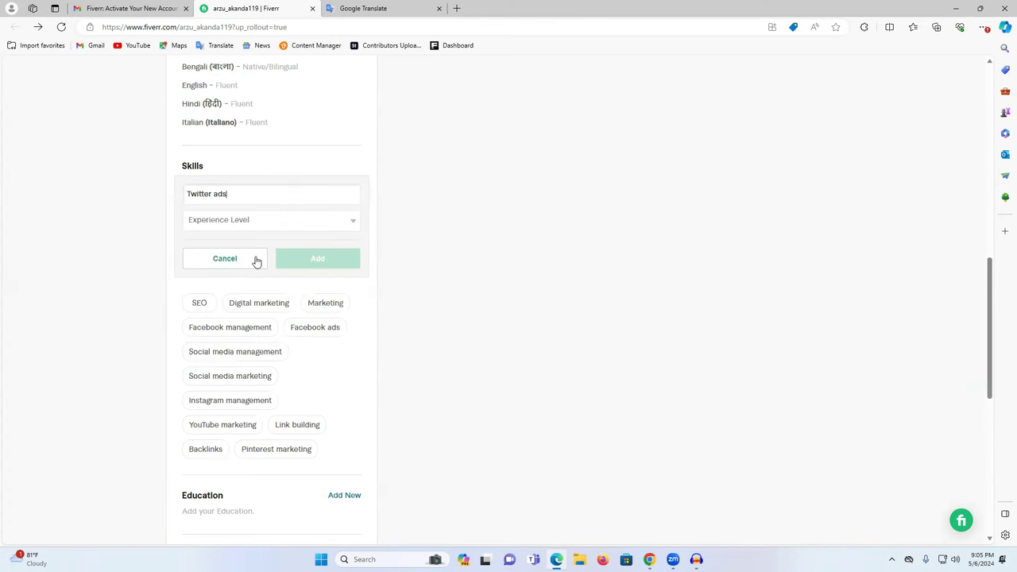
left_click(256, 232)
left_click(261, 257)
left_click(317, 260)
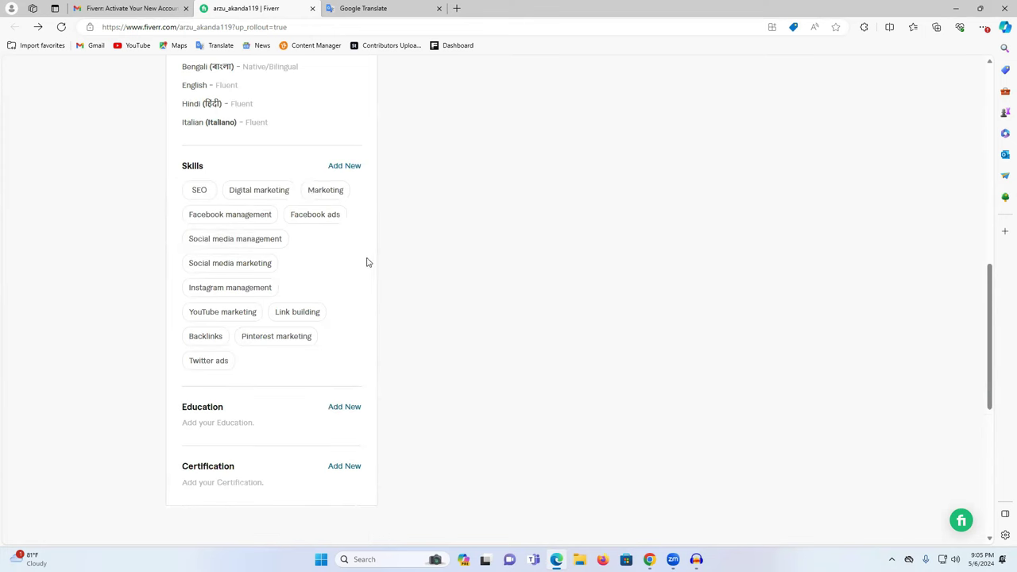
left_click(345, 167)
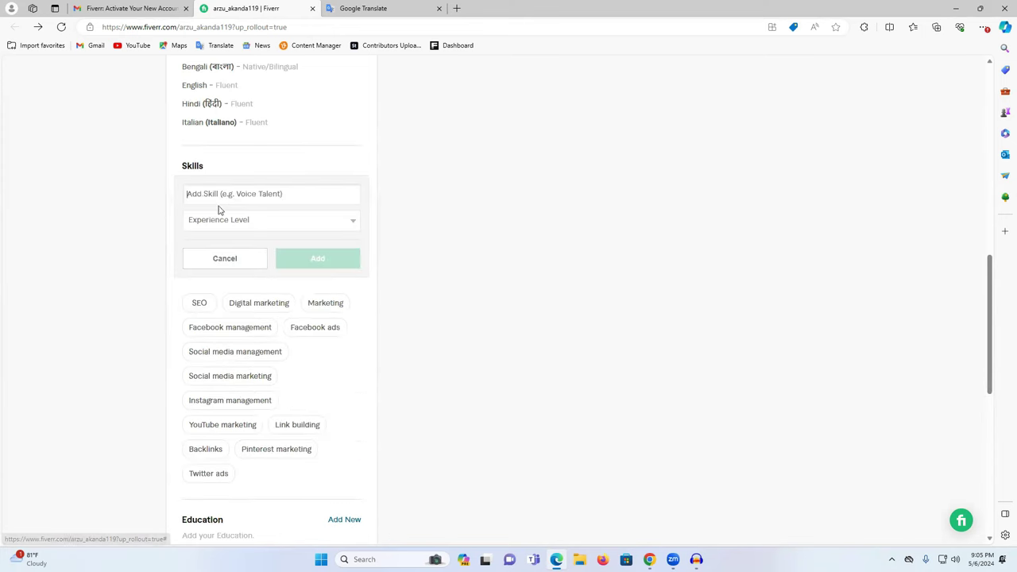
type("product")
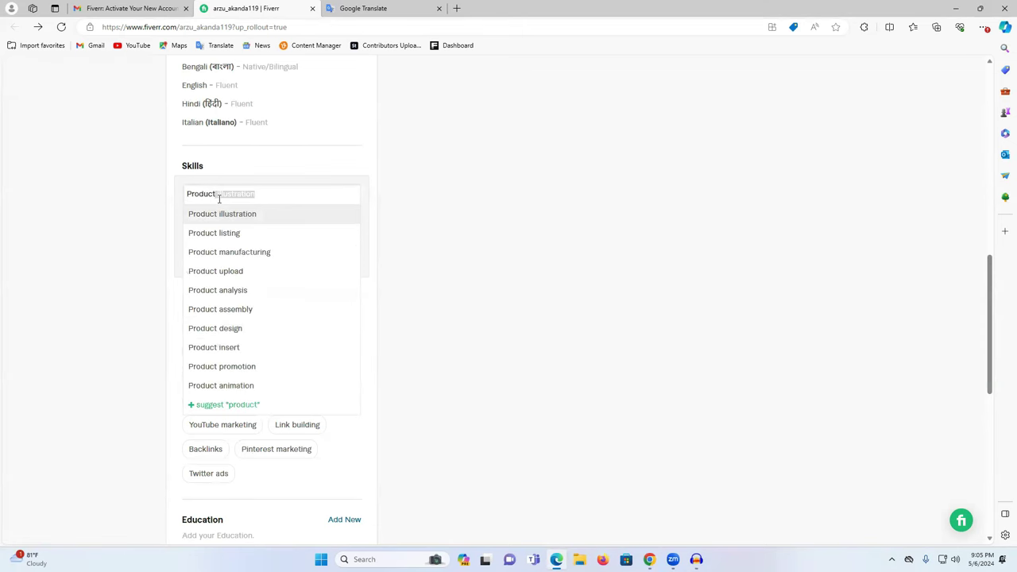
type(" list")
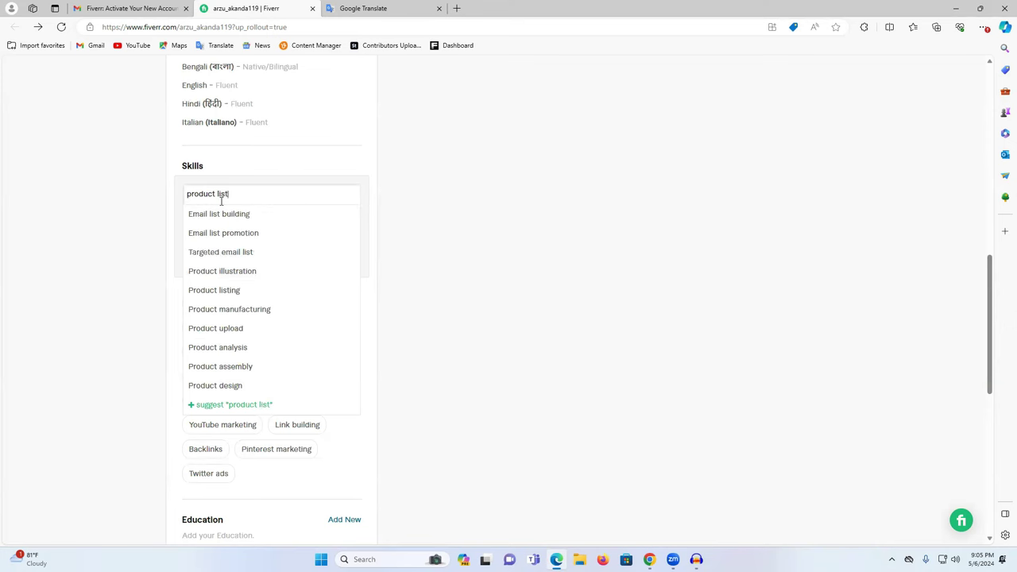
left_click(262, 330)
left_click(246, 220)
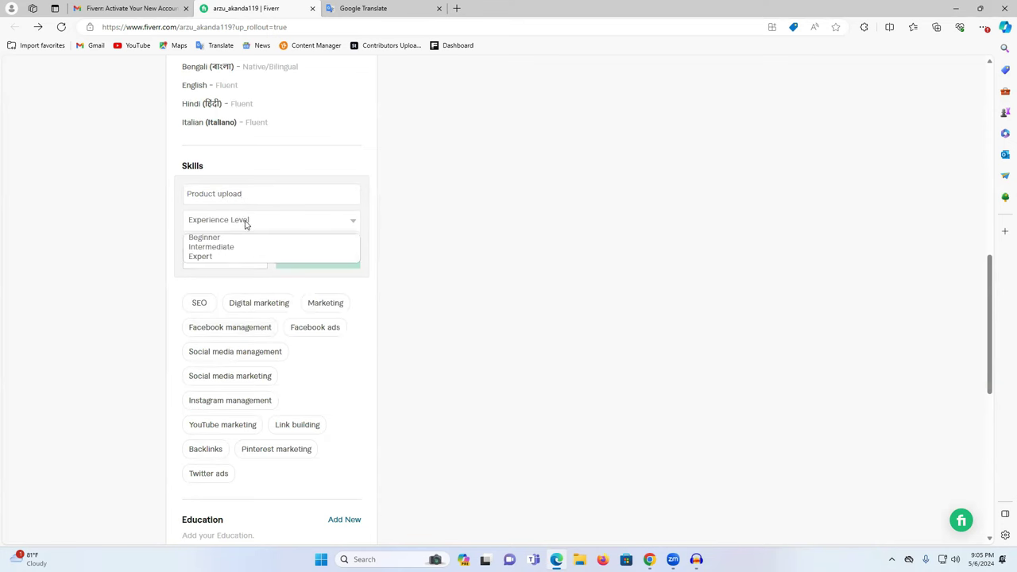
left_click(229, 263)
left_click(298, 257)
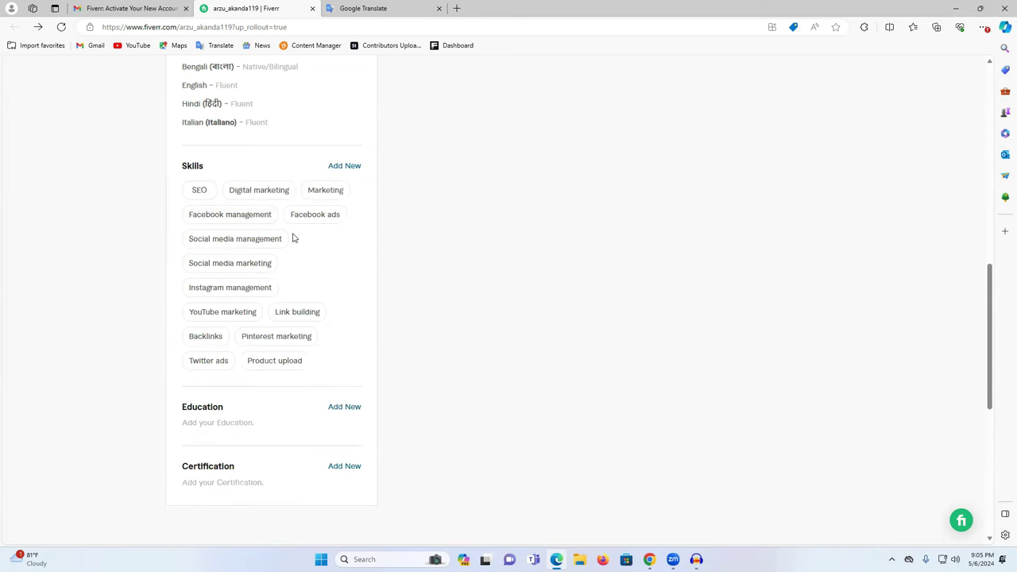
Step: Add Email list building with an experience level, and Graphic design at Intermediate
left_click(345, 165)
left_click(257, 193)
type("email")
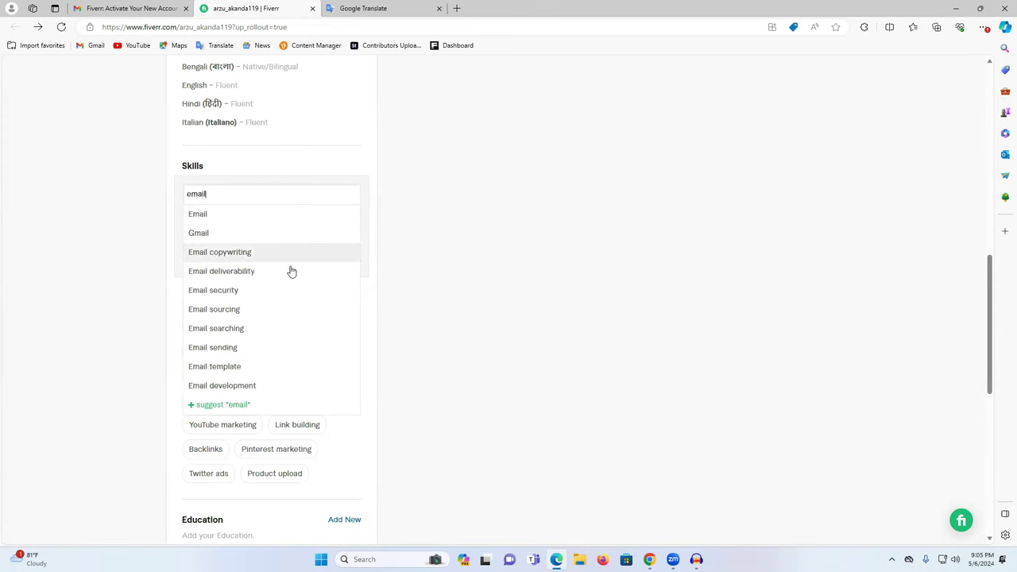
type(" li")
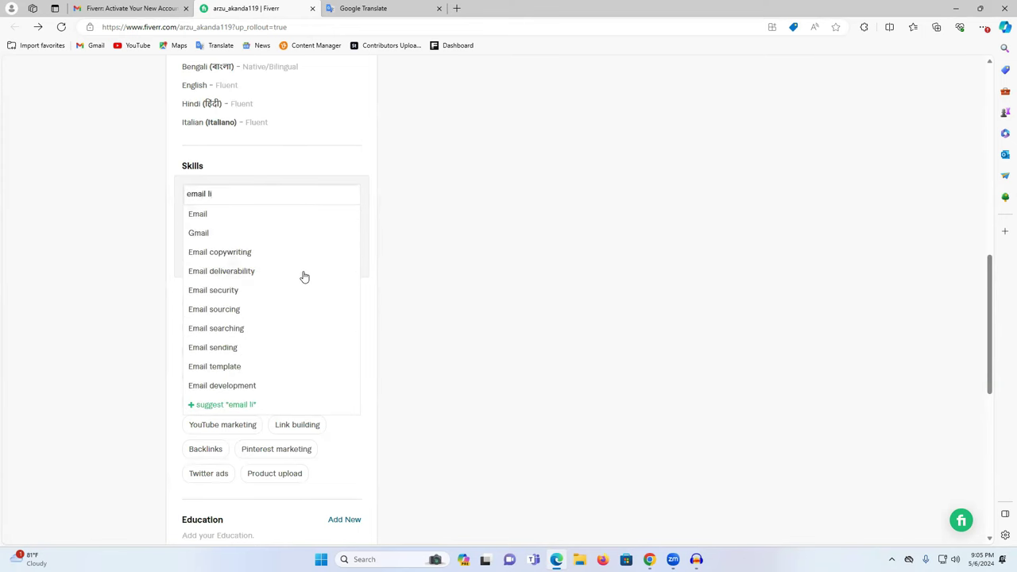
type("st")
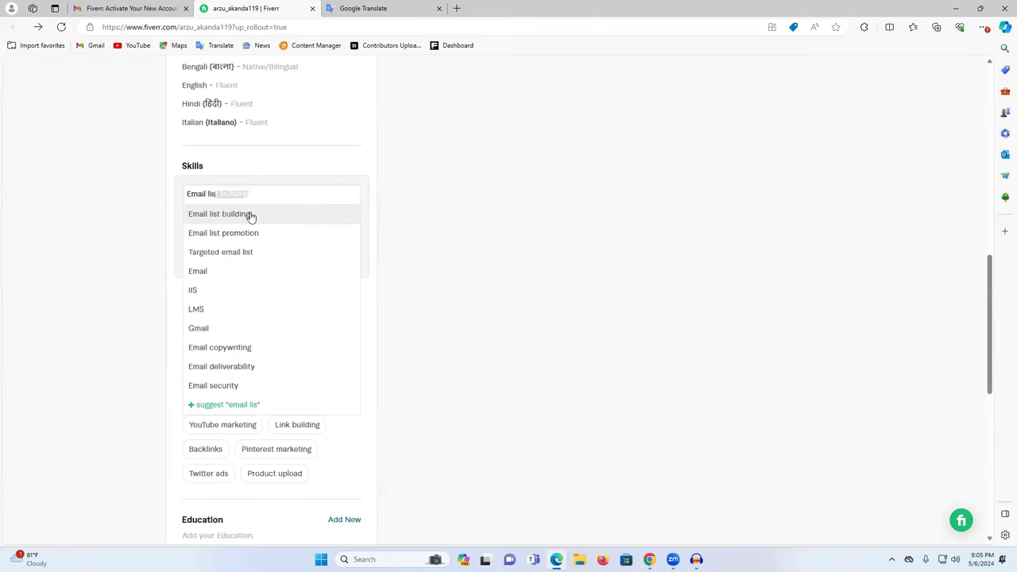
left_click(251, 215)
left_click(259, 218)
left_click(262, 255)
left_click(337, 256)
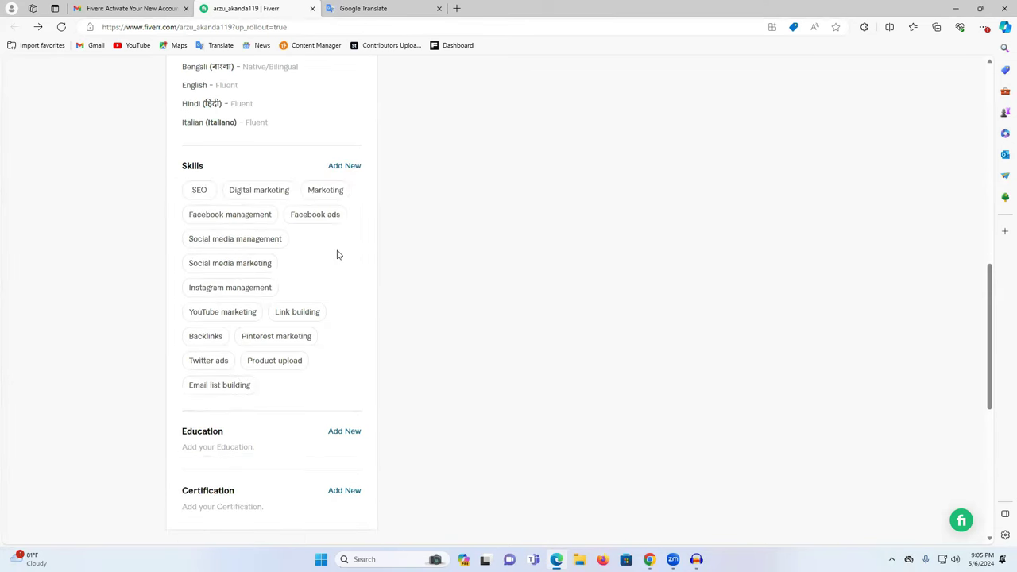
left_click(350, 166)
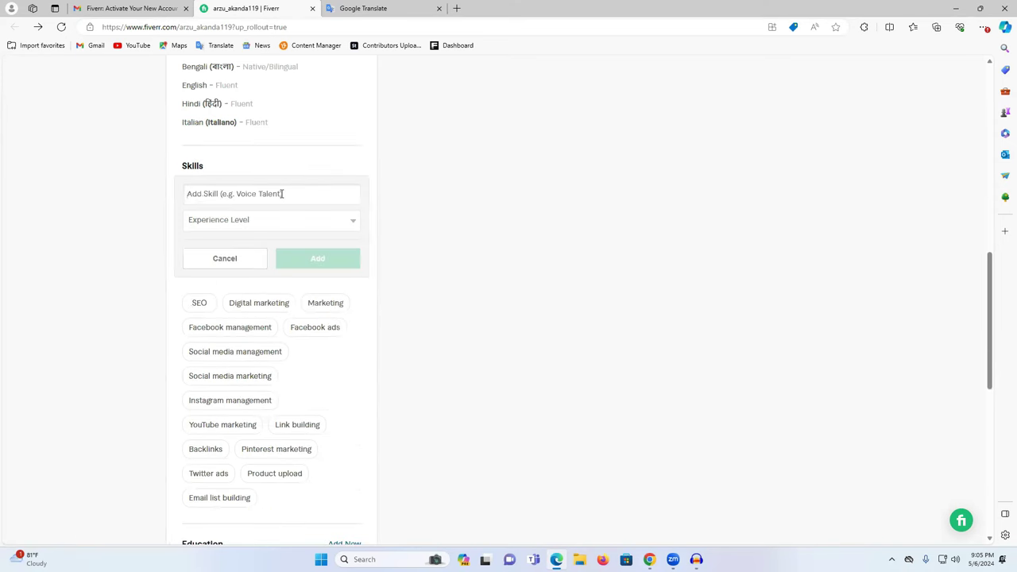
type("Graphic design")
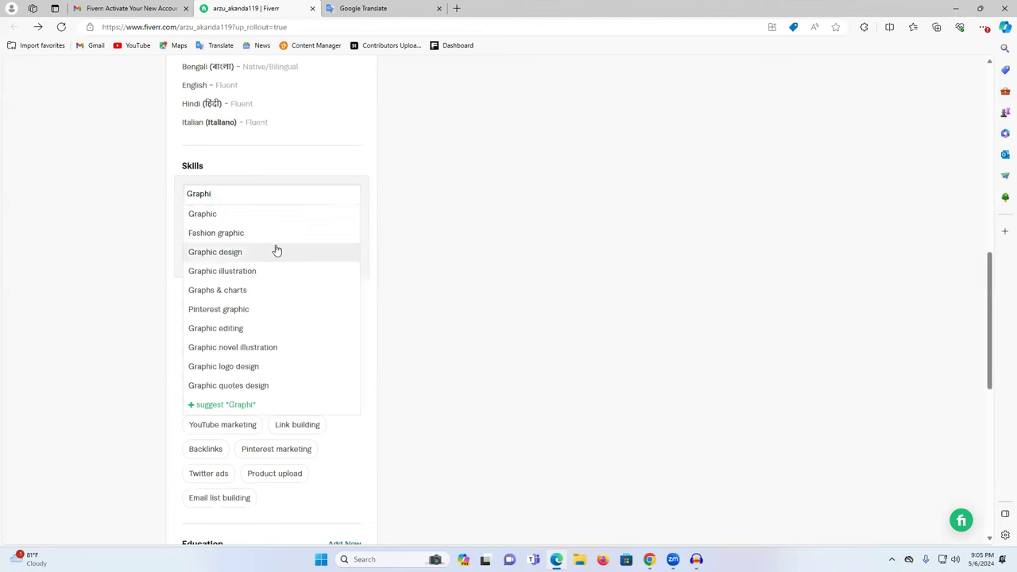
left_click(275, 251)
left_click(238, 218)
left_click(238, 247)
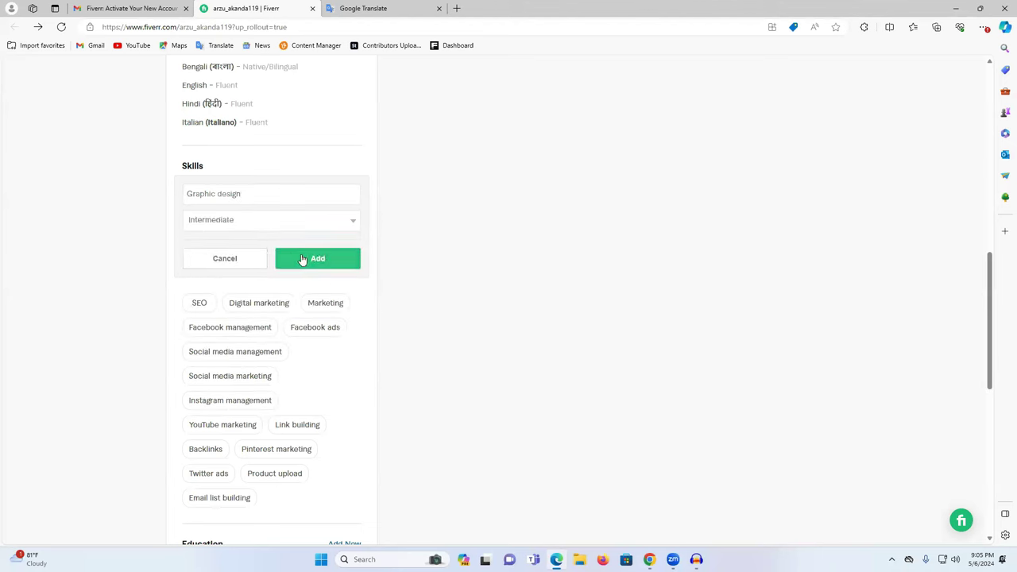
left_click(302, 262)
Step: Add Video editing as a skill at Intermediate level
left_click(344, 166)
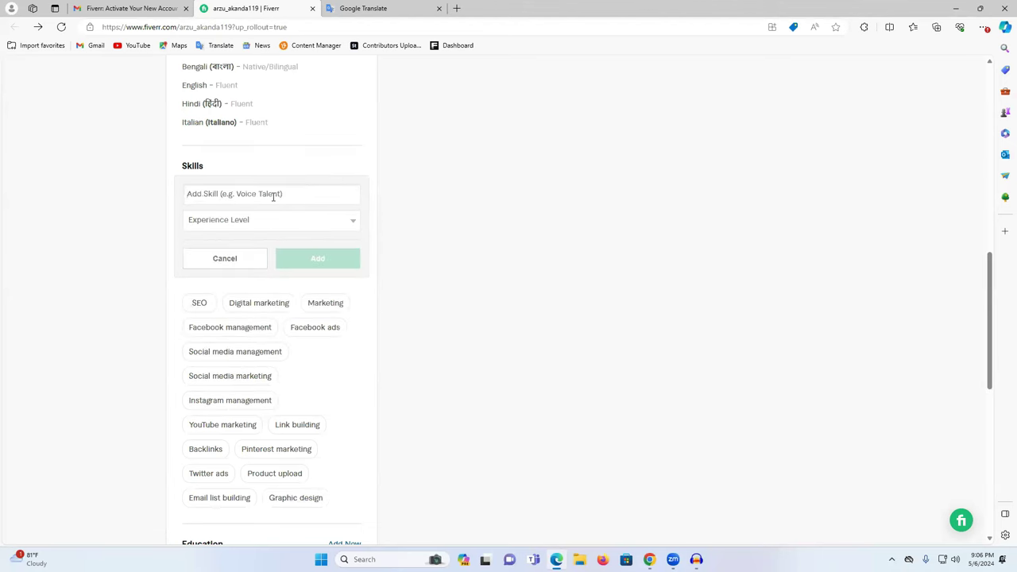
type("Video")
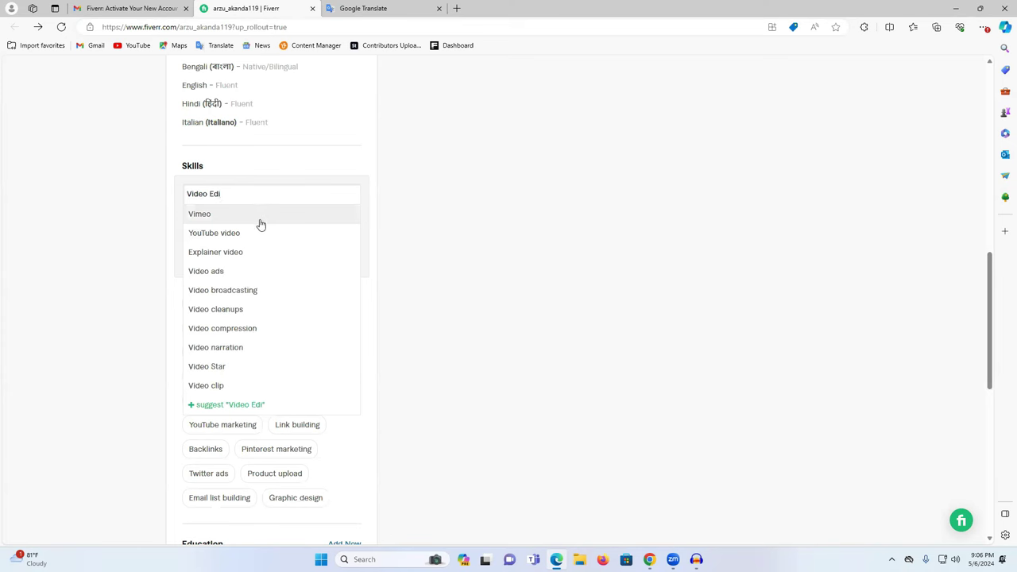
type("Edi")
type("t")
type("ing")
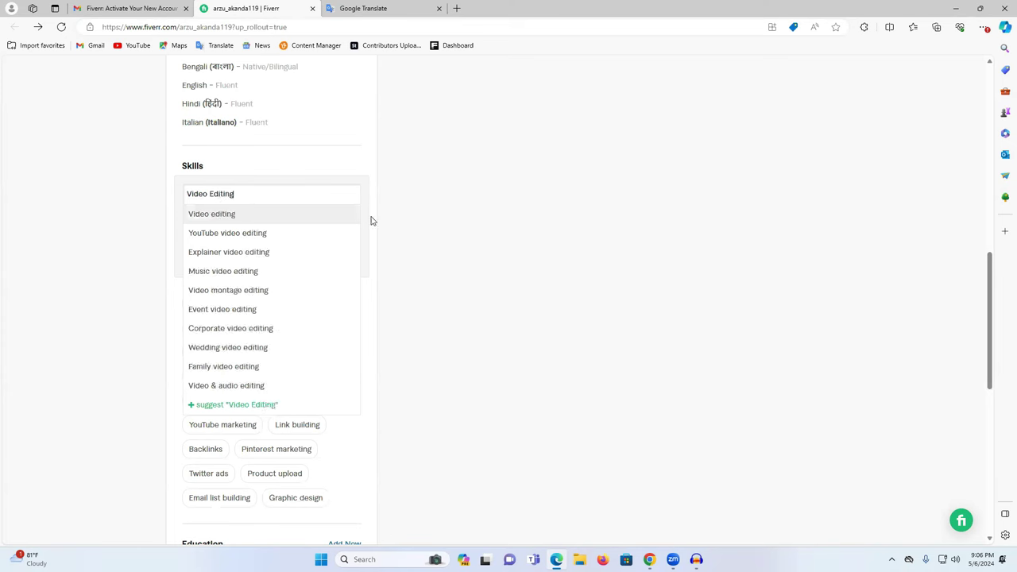
left_click(273, 220)
left_click(272, 222)
left_click(263, 247)
left_click(350, 262)
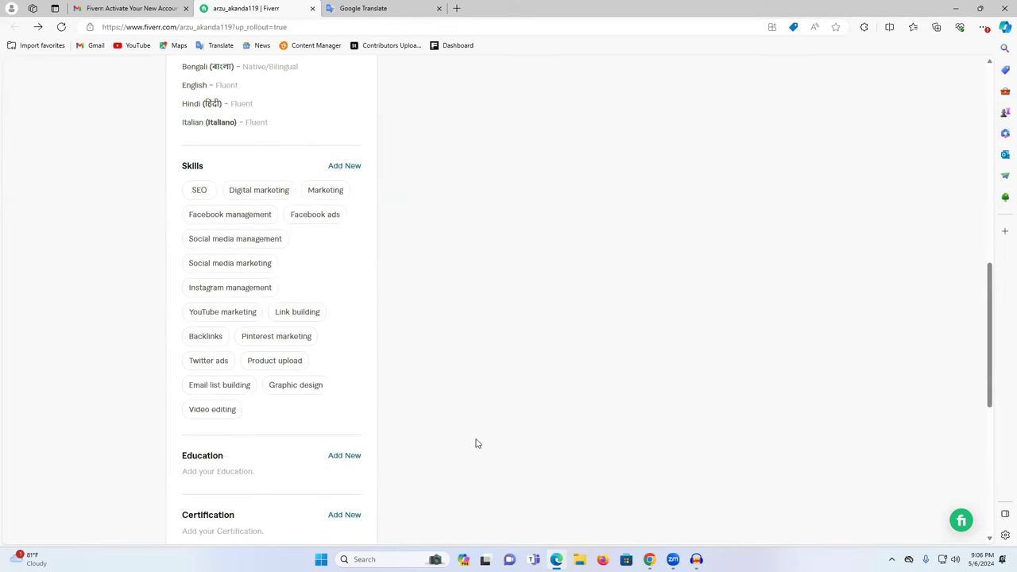
scroll(179, 322, "down", 1)
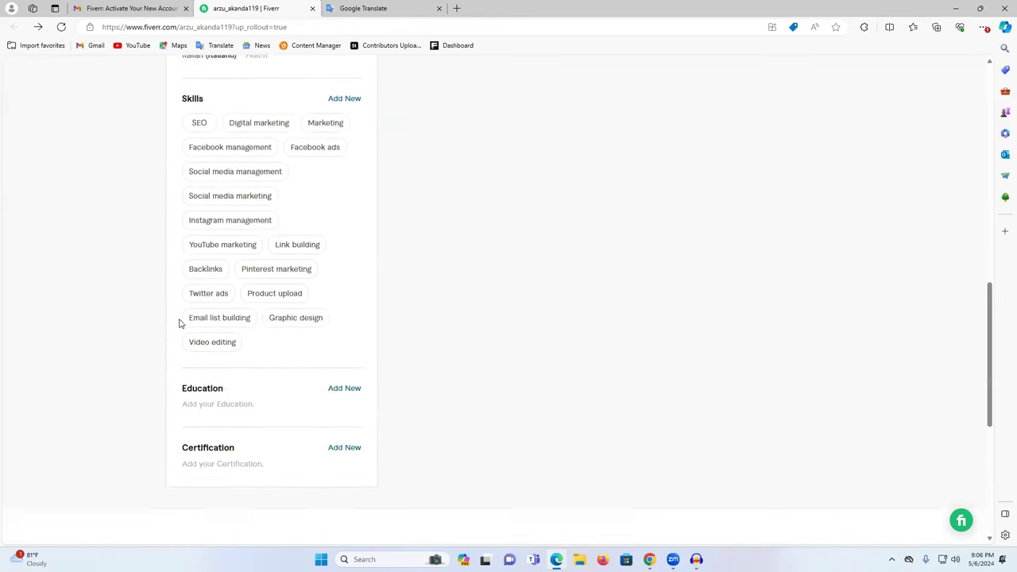
Step: Start a new education entry with country Bangladesh and college Dhaka University
left_click(352, 386)
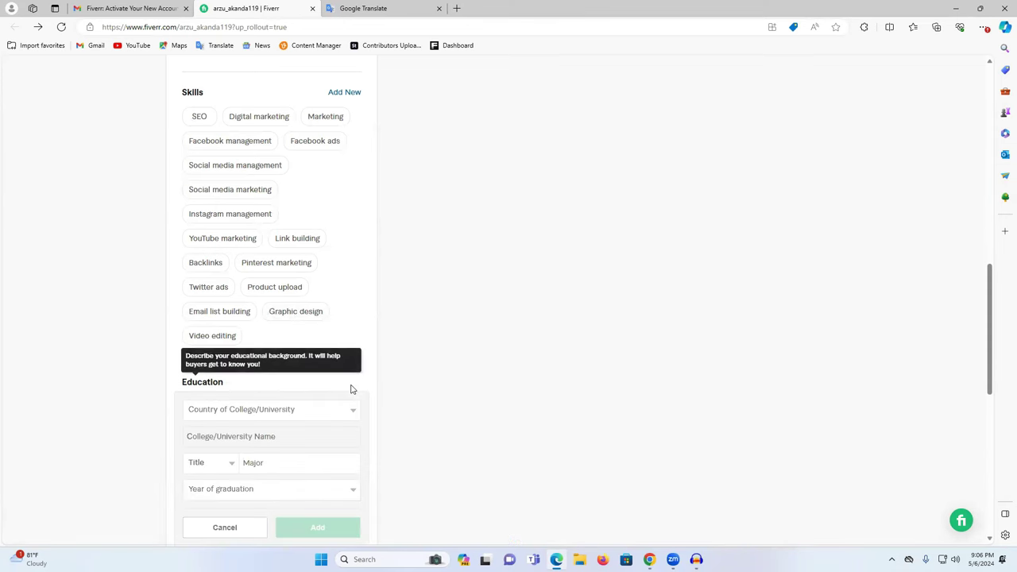
scroll(230, 403, "down", 1)
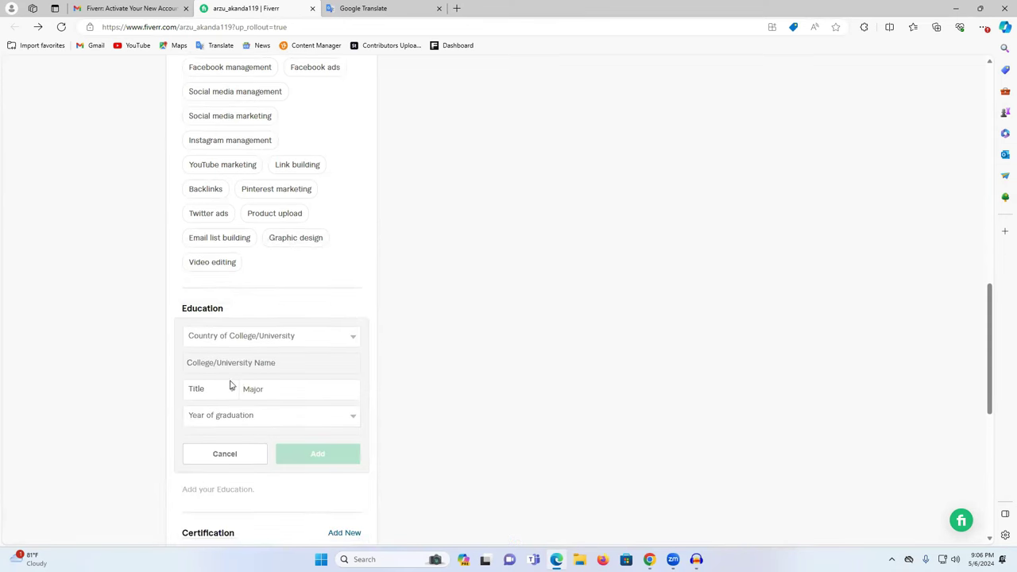
left_click(241, 344)
scroll(239, 374, "down", 2)
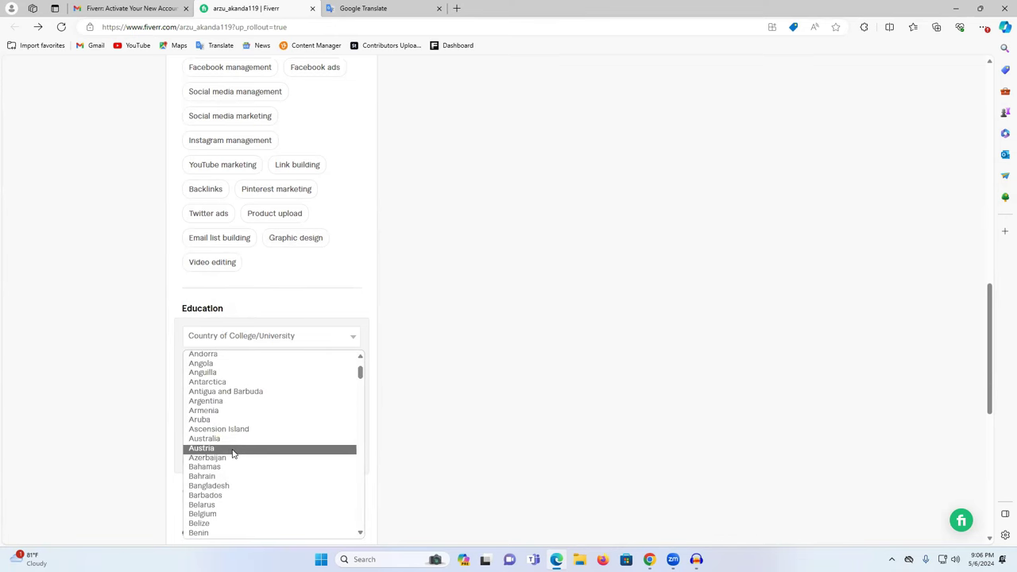
key("b")
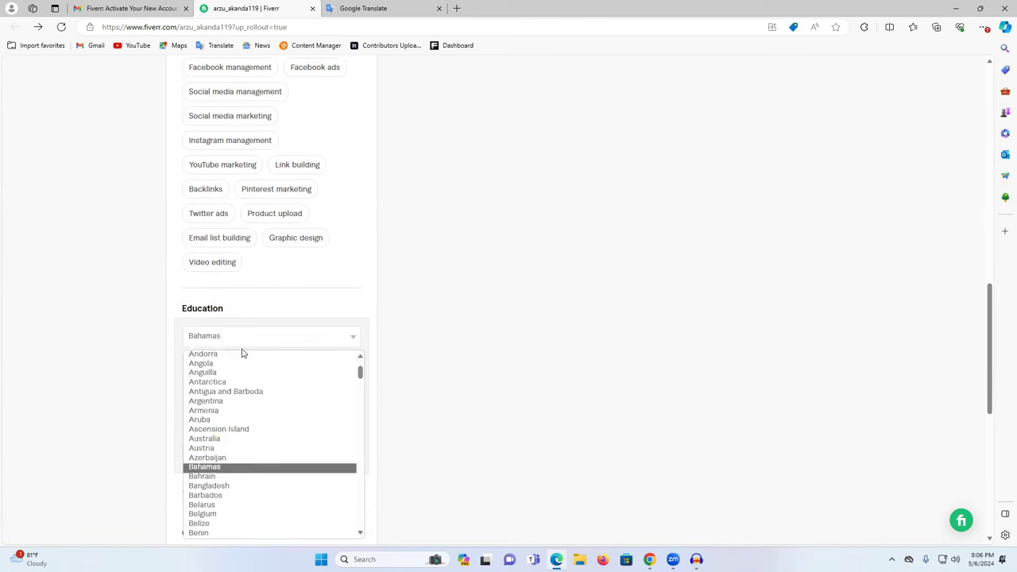
key("Up")
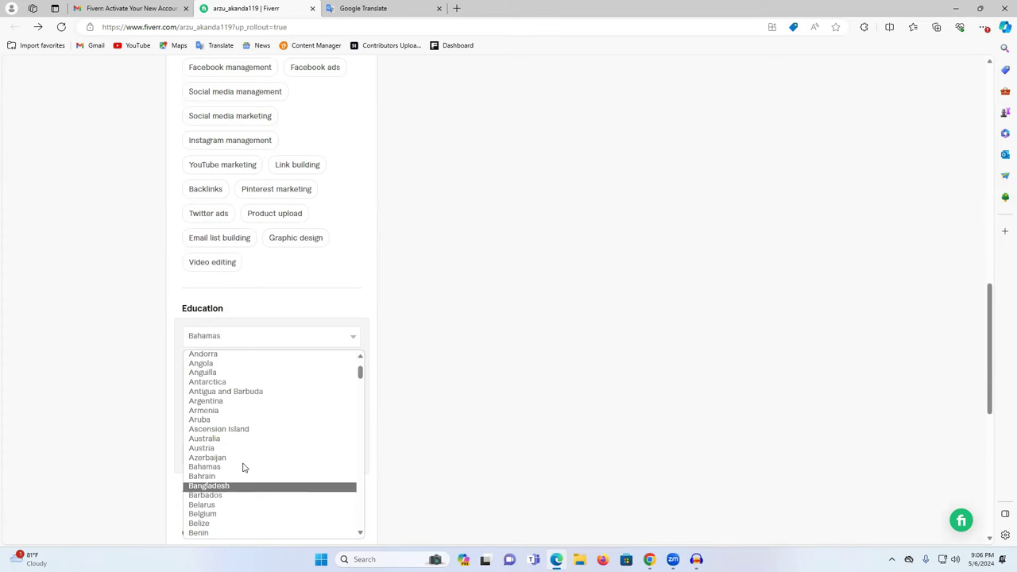
key("Return")
left_click(231, 367)
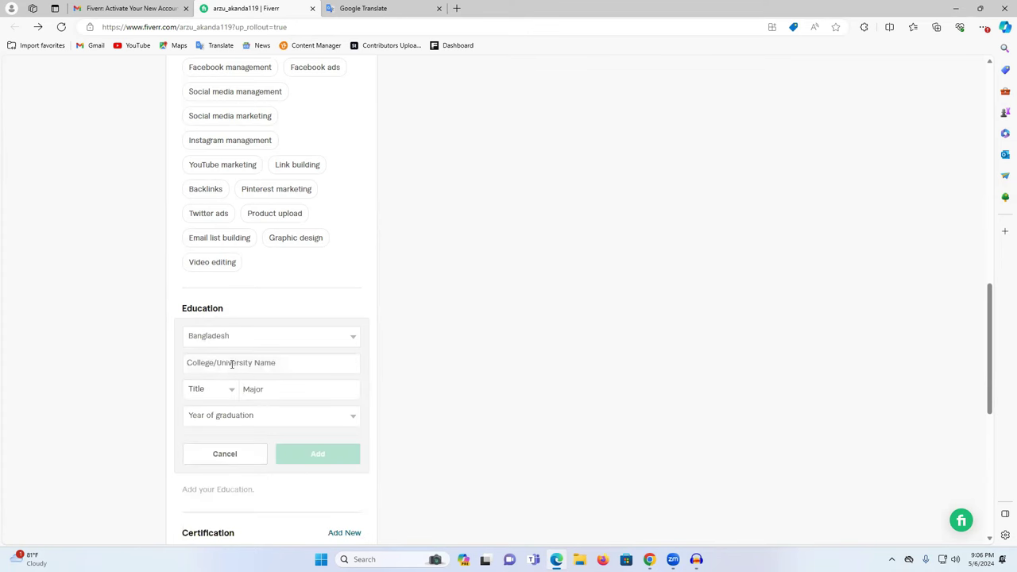
type("Dhaka")
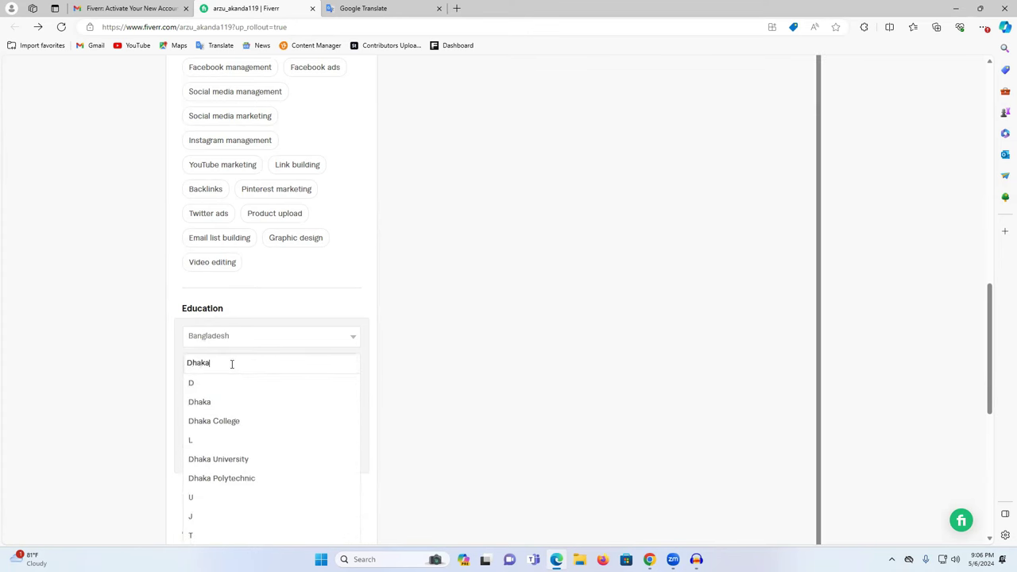
left_click(257, 460)
Step: Choose B.Sc. as the degree title and Computer Science as the major
left_click(200, 389)
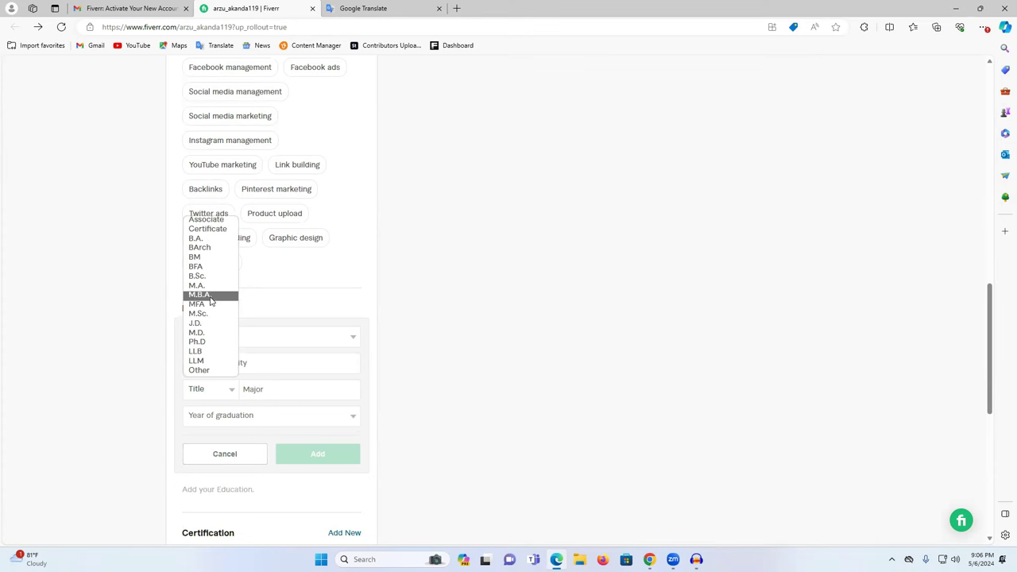
left_click(208, 276)
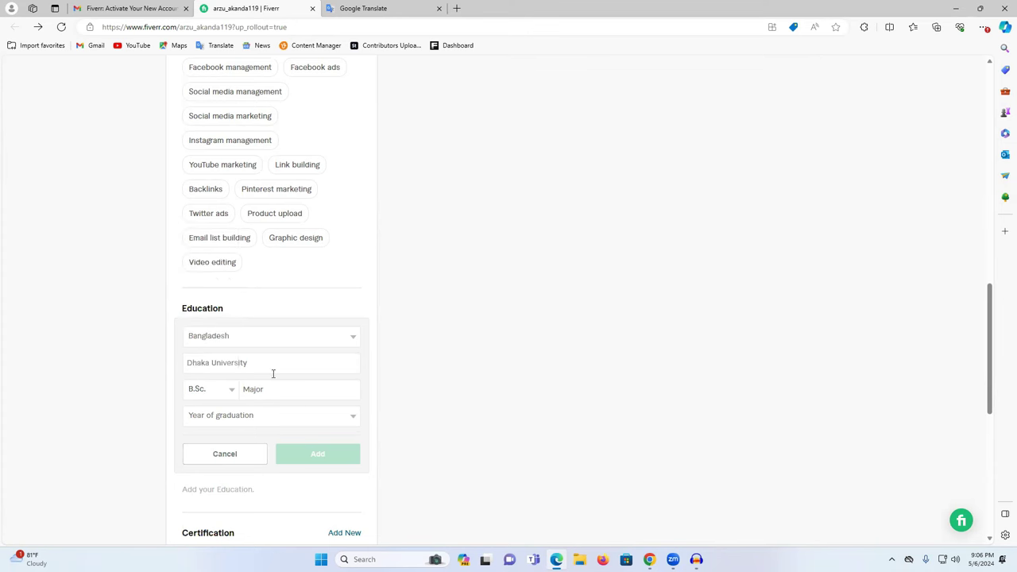
left_click(245, 362)
left_click(422, 367)
left_click(264, 388)
type("Com")
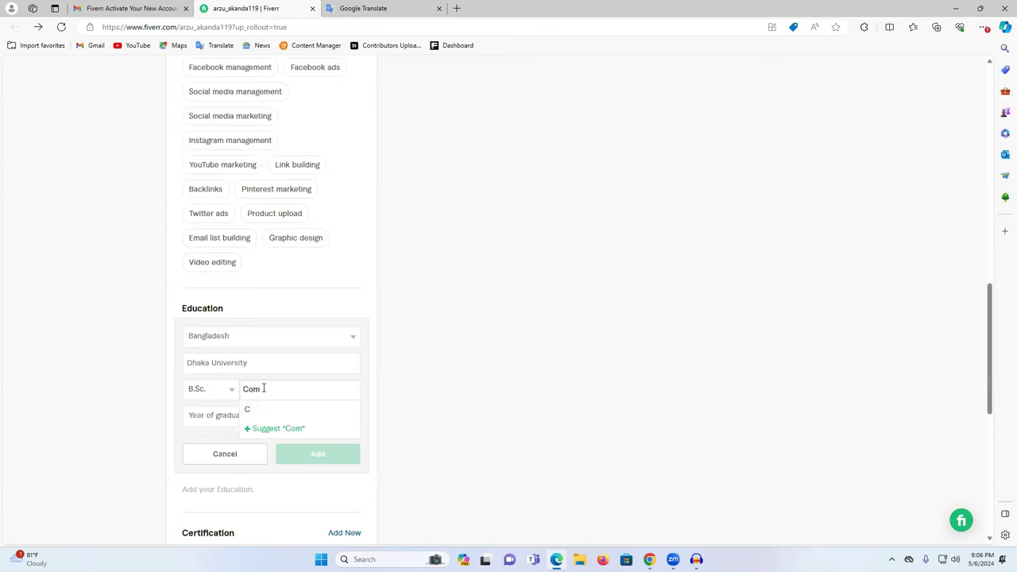
type("puter")
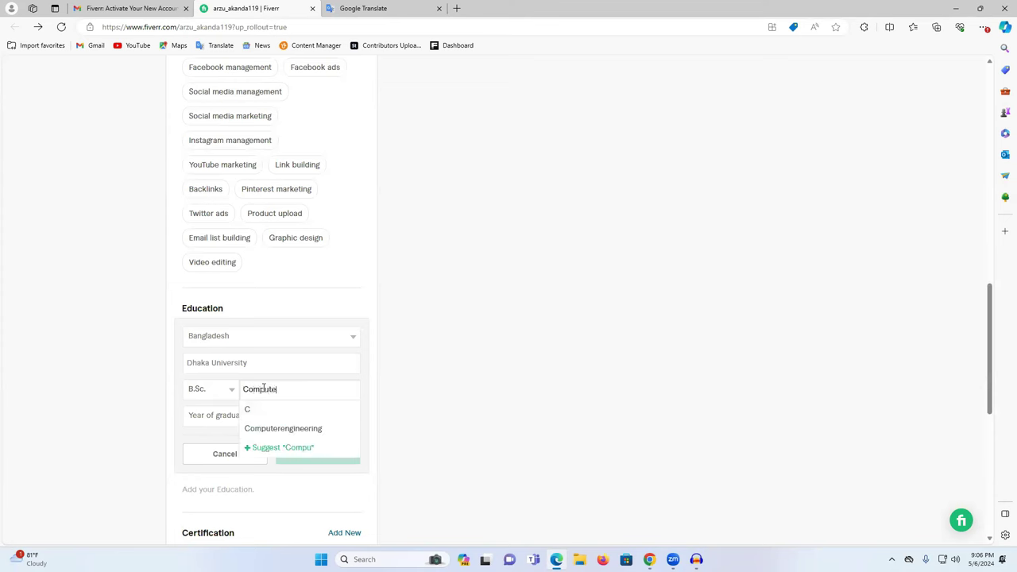
key("BackSpace")
key("BackSpace")
key("BackSpace")
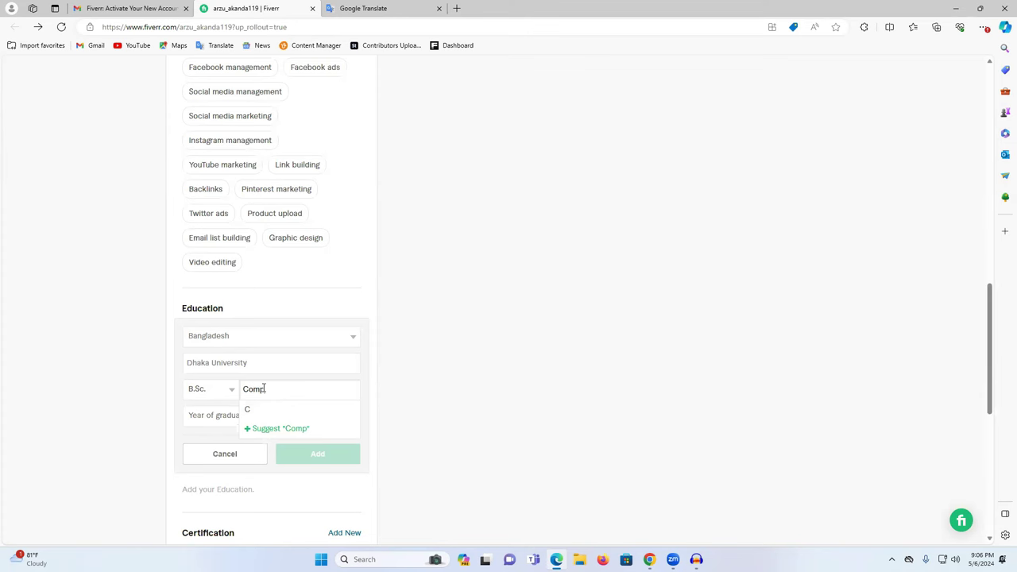
type("uter Sci")
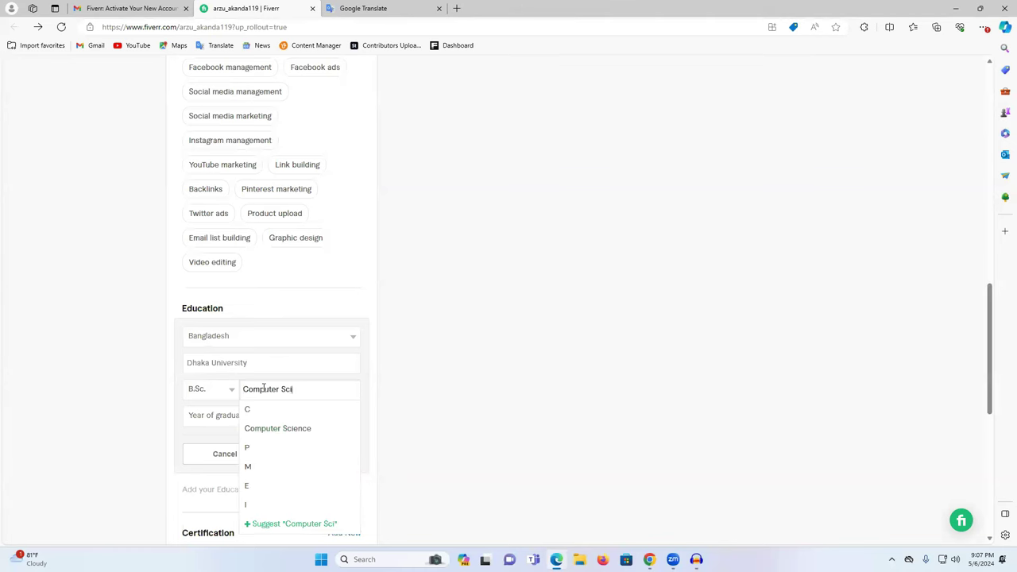
left_click(248, 428)
Step: Set the graduation year to 2019, add the entry, and switch to Google Translate
left_click(238, 415)
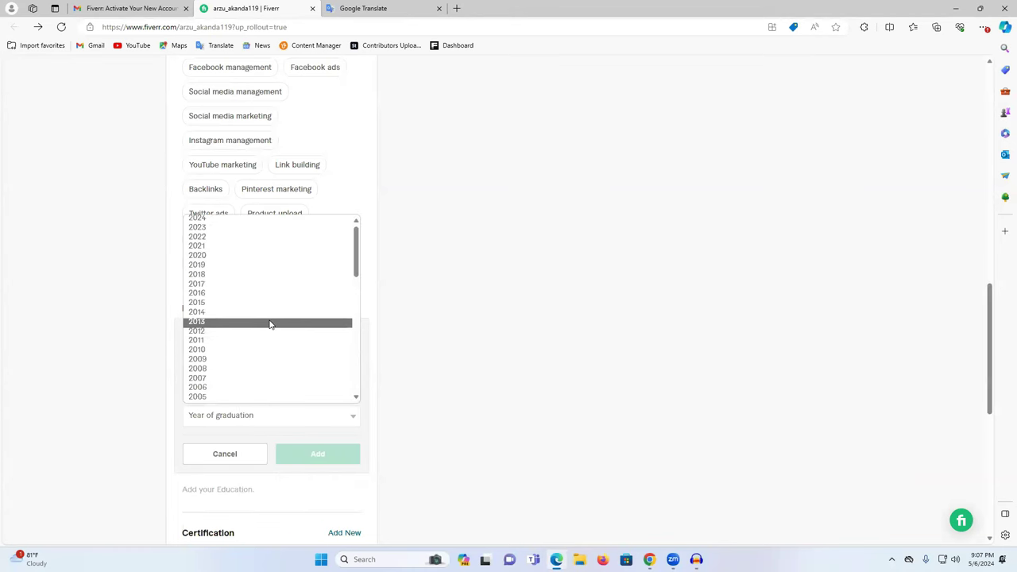
left_click(244, 267)
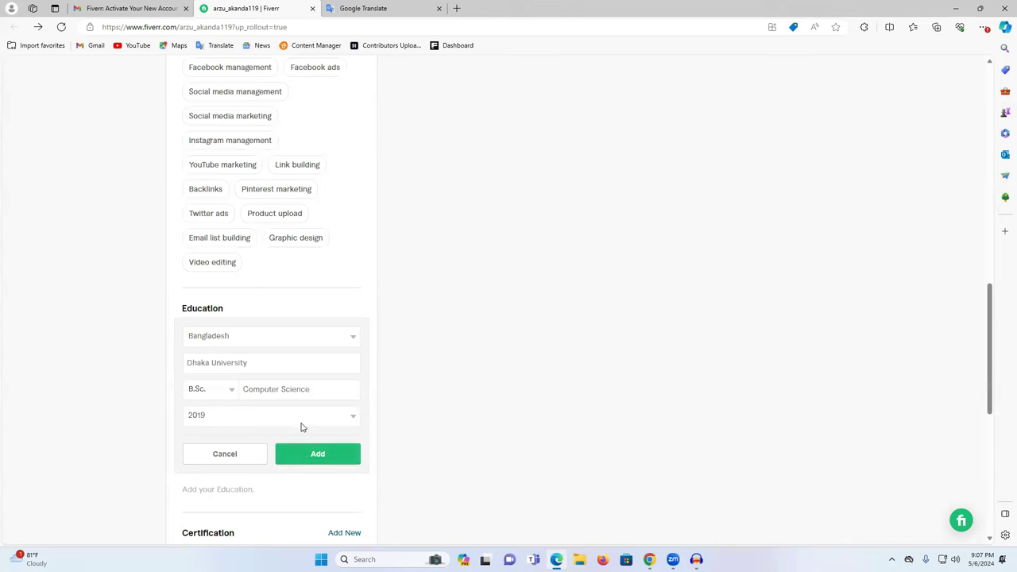
left_click(312, 454)
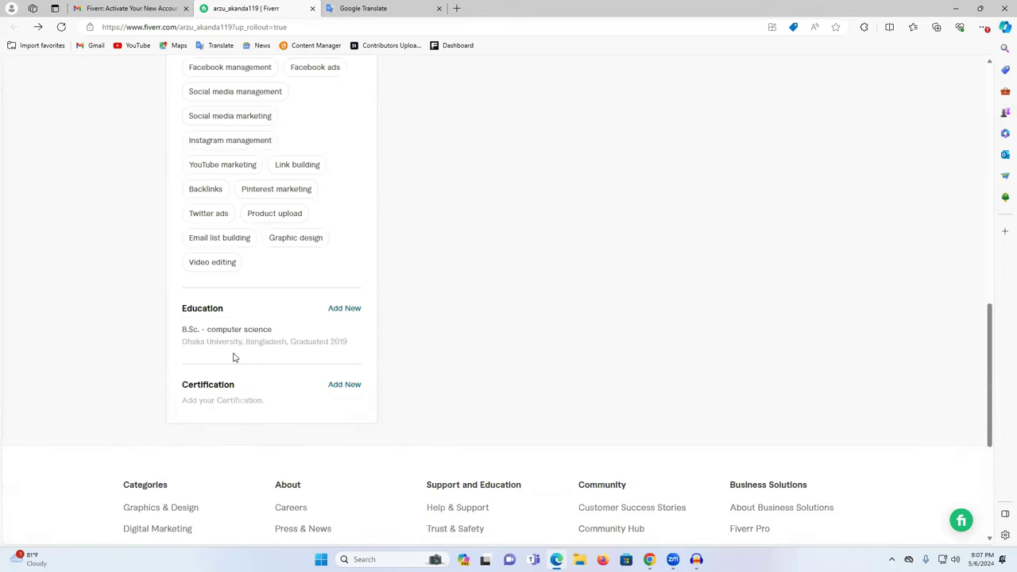
scroll(302, 339, "up", 5)
scroll(302, 338, "up", 2)
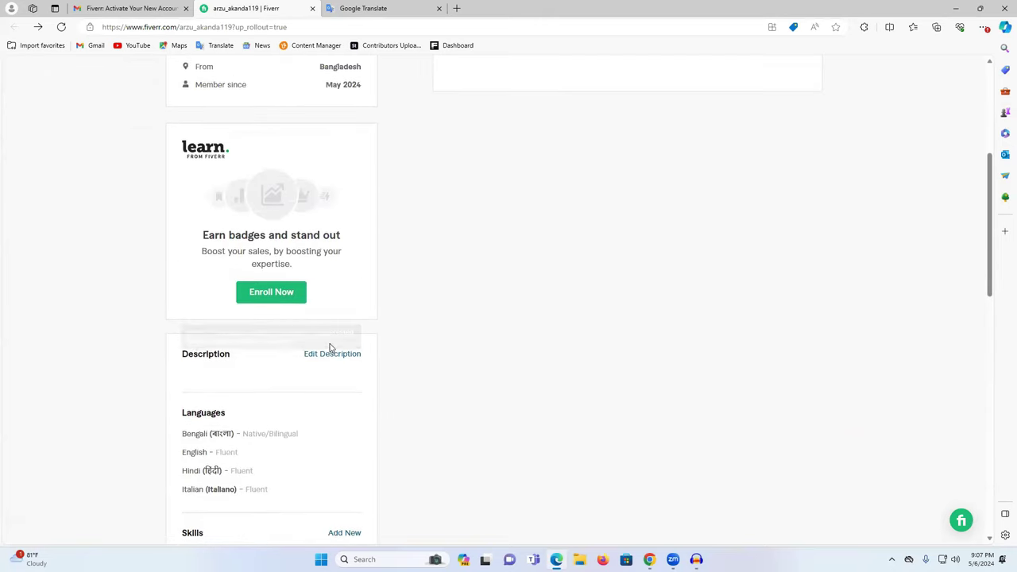
left_click(355, 6)
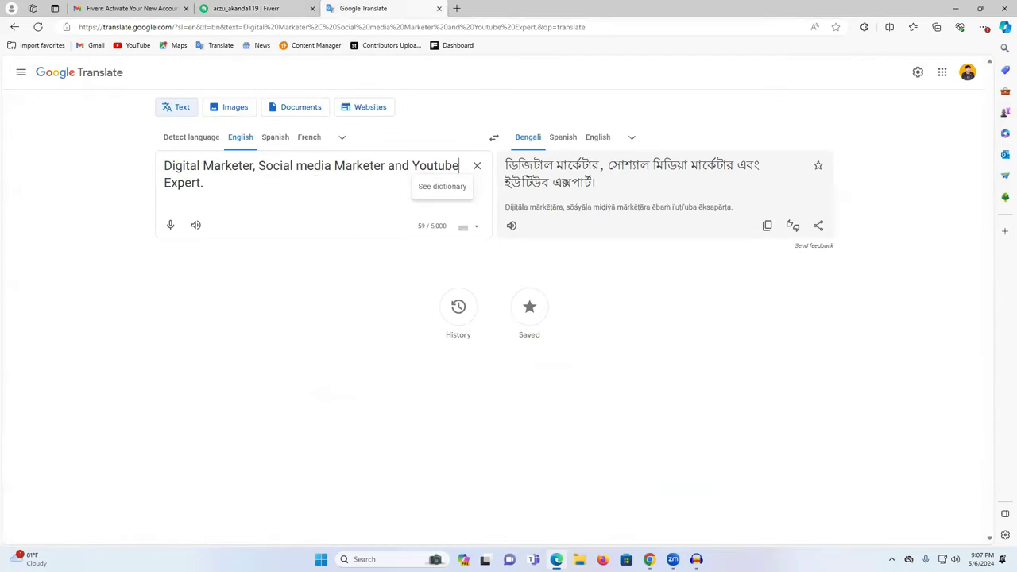
Step: Select the English self-introduction in Chrome's Google Translate, then return to Fiverr in Edge
left_click(650, 560)
left_click(213, 8)
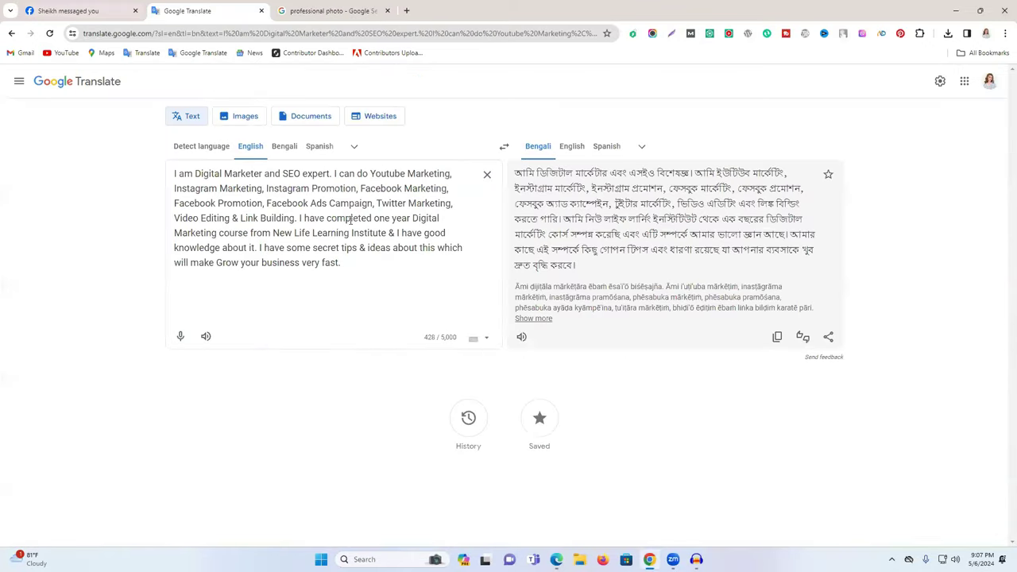
triple_click(347, 210)
key("ctrl+c")
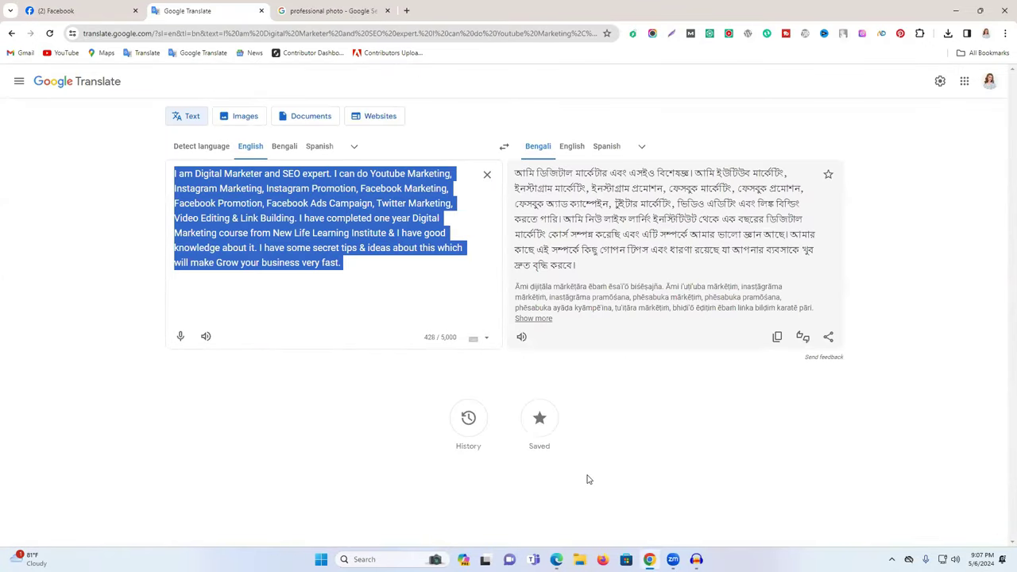
left_click(557, 559)
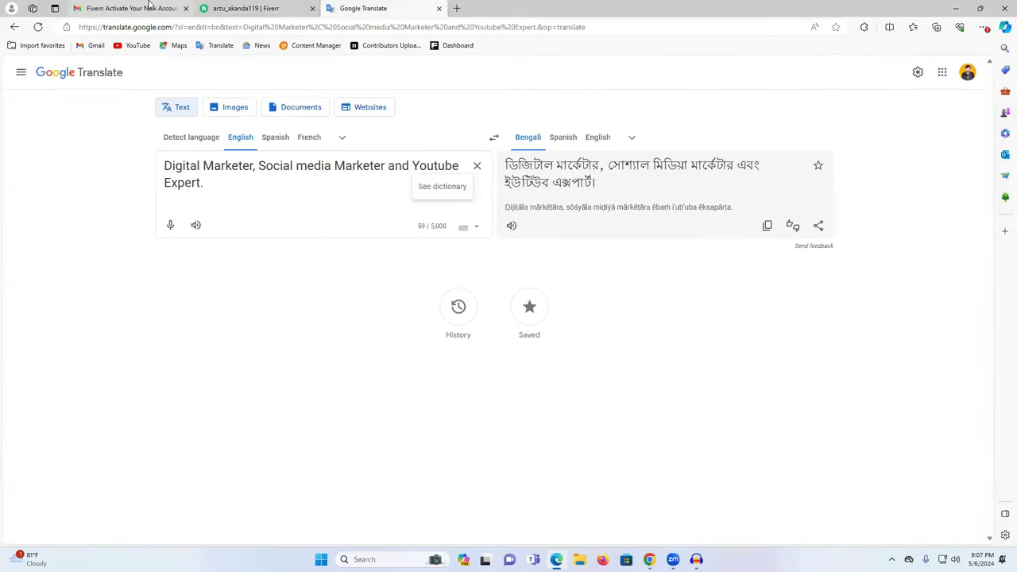
left_click(239, 8)
Step: Paste the self-introduction into the profile description and update it
left_click(322, 357)
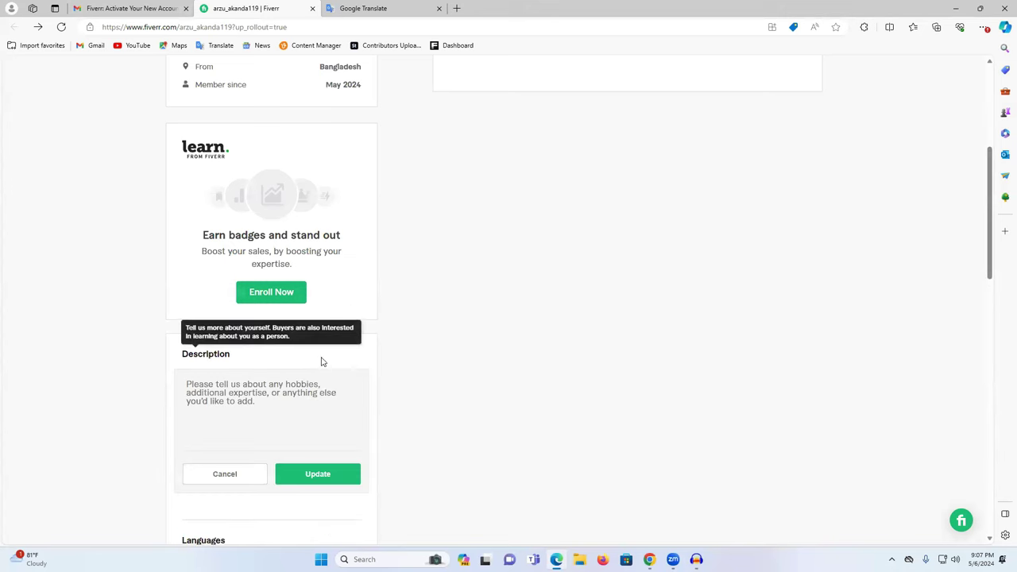
key("ctrl+v")
left_click(318, 474)
Step: Select the word SEO in the saved description
scroll(490, 412, "down", 1)
scroll(490, 412, "down", 1)
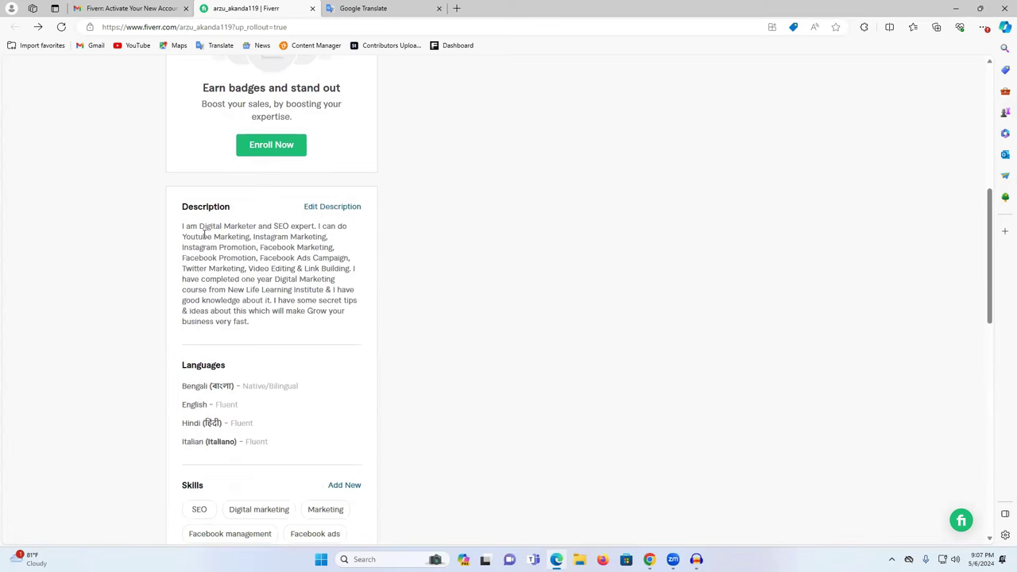
left_click_drag(180, 229, 317, 226)
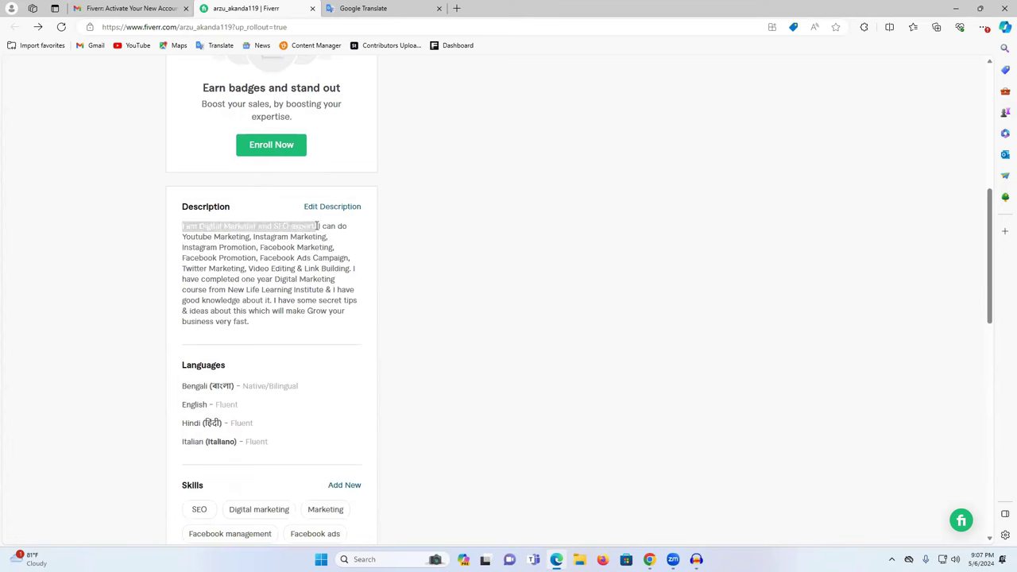
left_click(278, 228)
triple_click(278, 228)
double_click(279, 228)
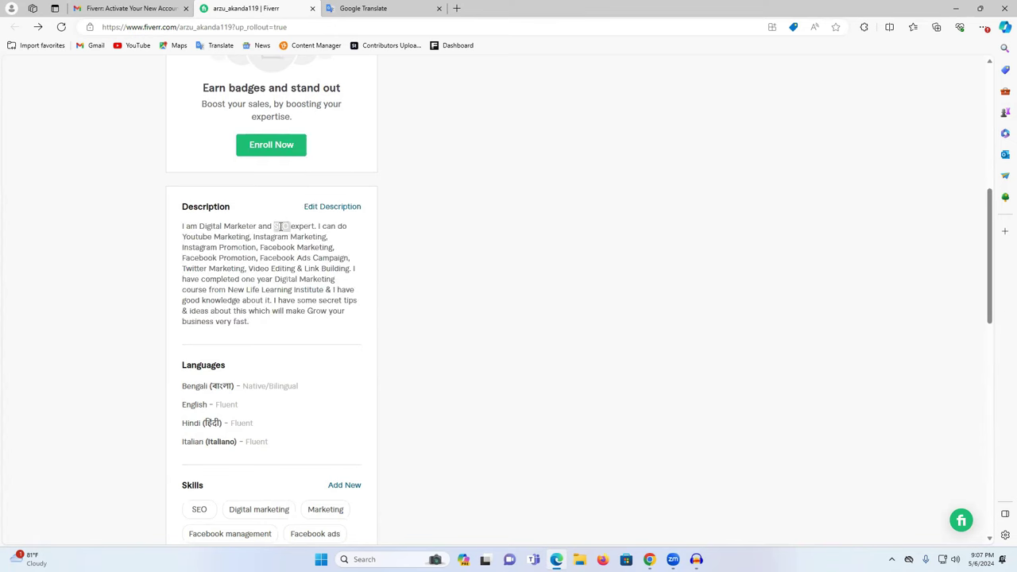
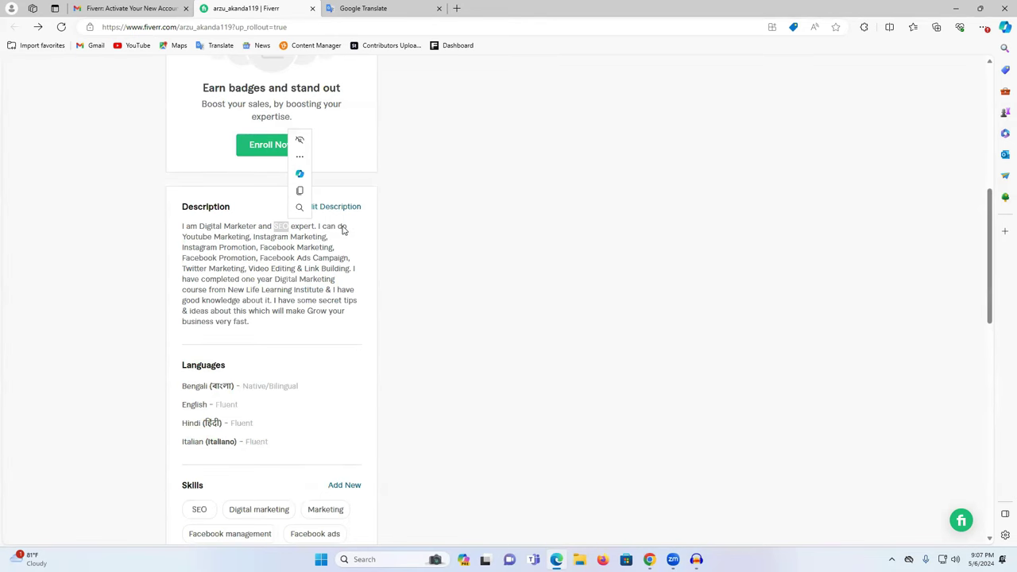
Step: Highlight the description's 'I can do' text, marketing services list and opening sentences
mouse_move(360, 227)
left_mouse_down()
mouse_move(317, 230)
mouse_move(346, 231)
left_mouse_up()
left_click(318, 230)
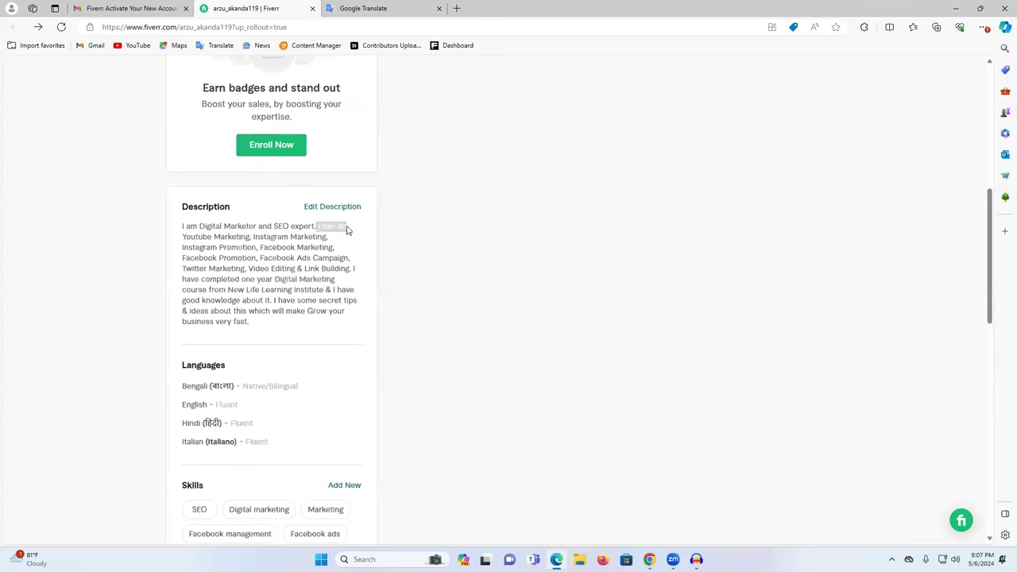
left_click_drag(183, 237, 355, 271)
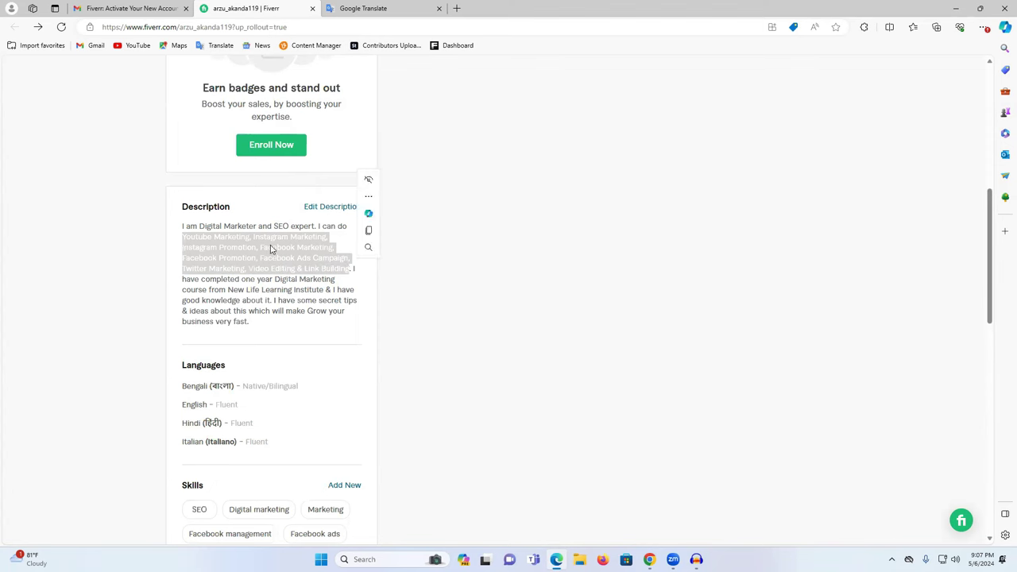
scroll(266, 294, "down", 3)
scroll(266, 311, "up", 2)
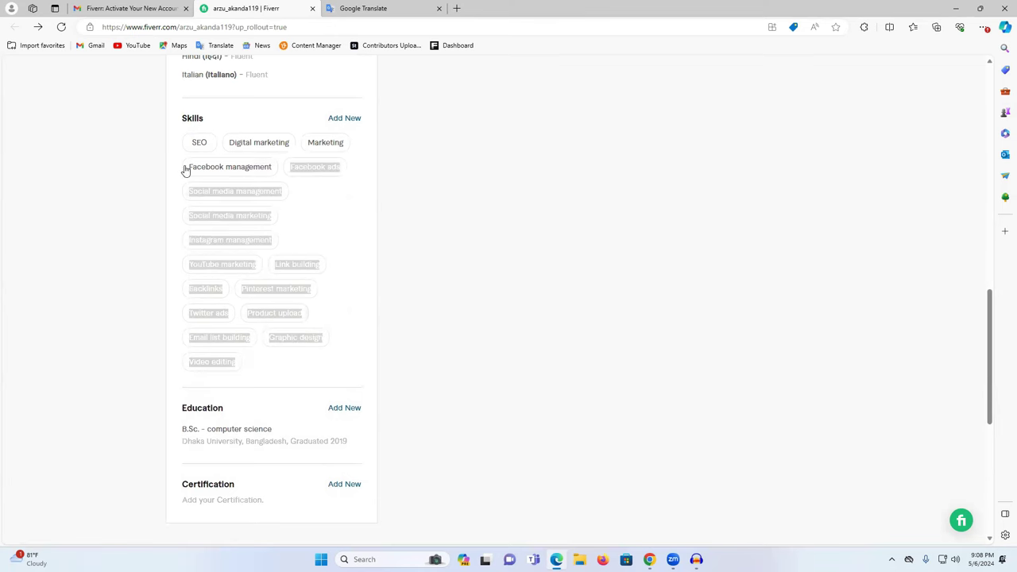
scroll(290, 365, "up", 6)
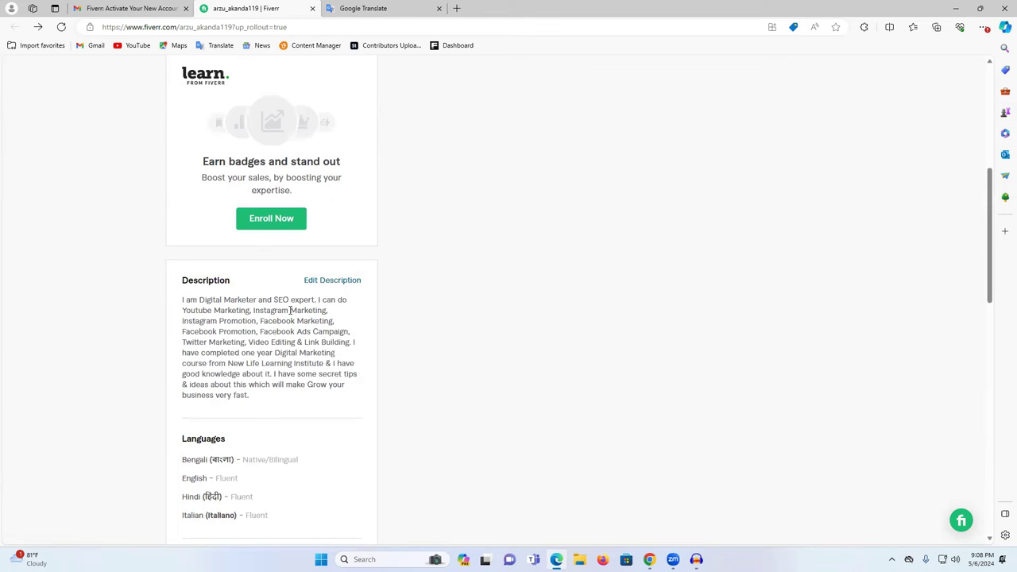
left_click_drag(182, 300, 349, 341)
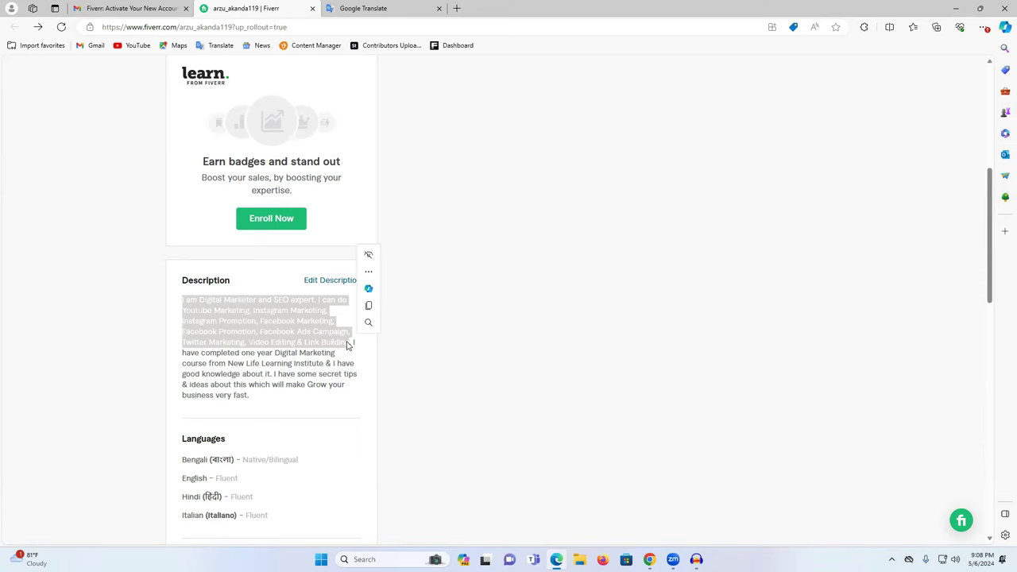
scroll(293, 368, "down", 5)
scroll(286, 313, "up", 3)
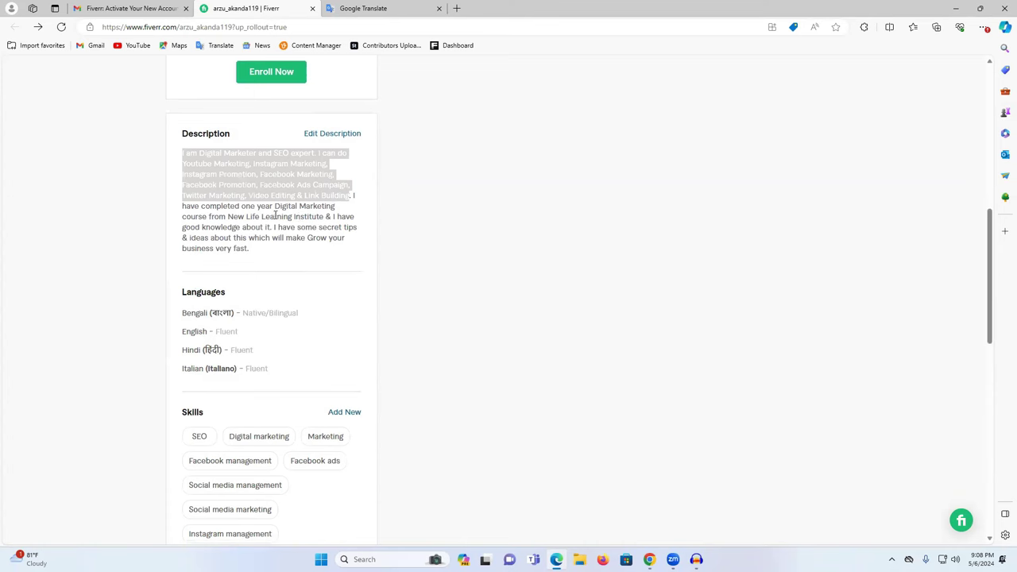
Step: Reread the description paragraph, highlighting the word 'year' and the closing secret-tips sentence
left_click(276, 216)
triple_click(265, 207)
left_click(266, 210)
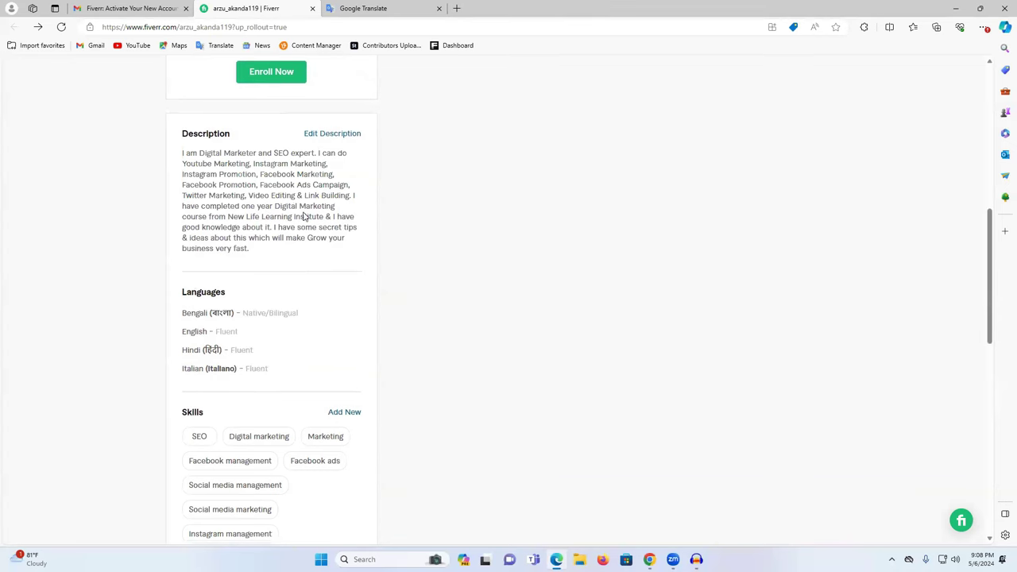
double_click(266, 206)
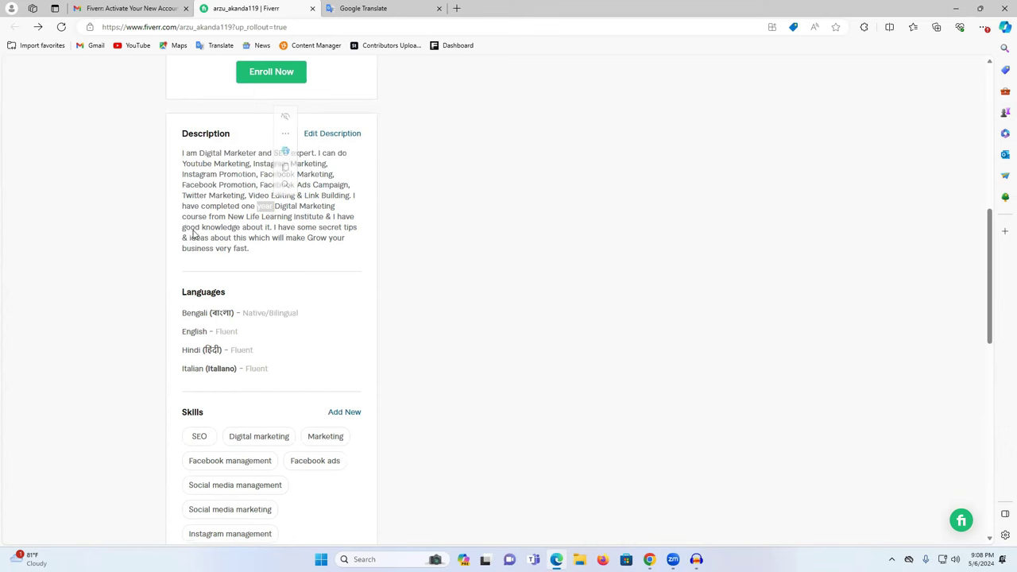
mouse_move(278, 253)
left_mouse_down()
mouse_move(236, 238)
mouse_move(274, 235)
left_mouse_up()
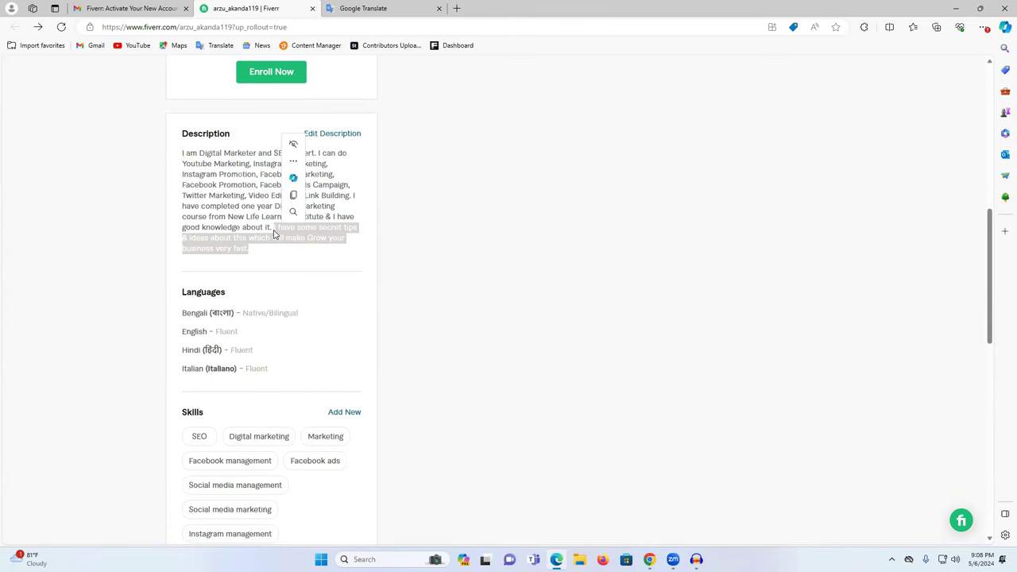
scroll(275, 235, "up", 2)
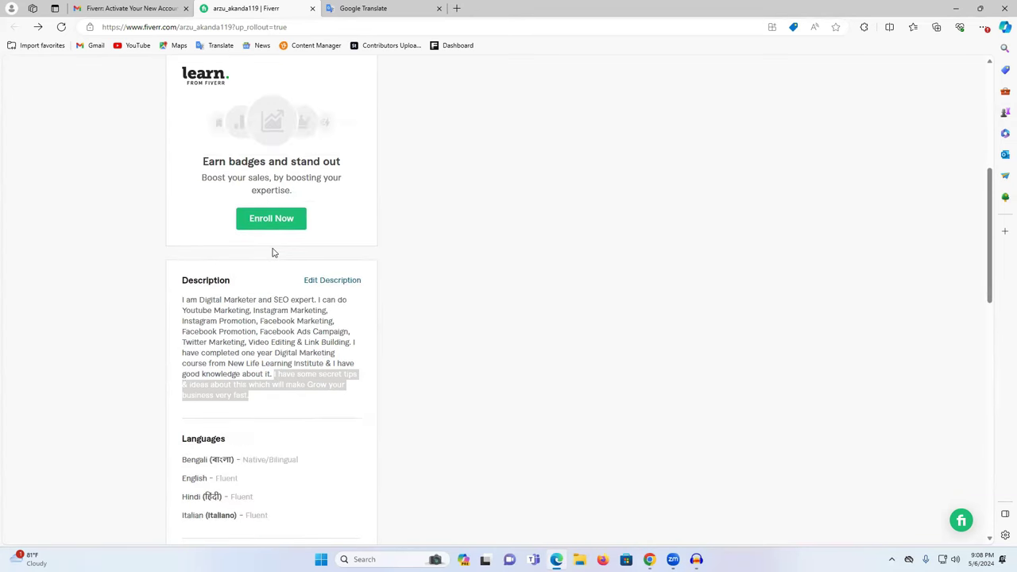
scroll(270, 253, "up", 3)
scroll(268, 254, "up", 1)
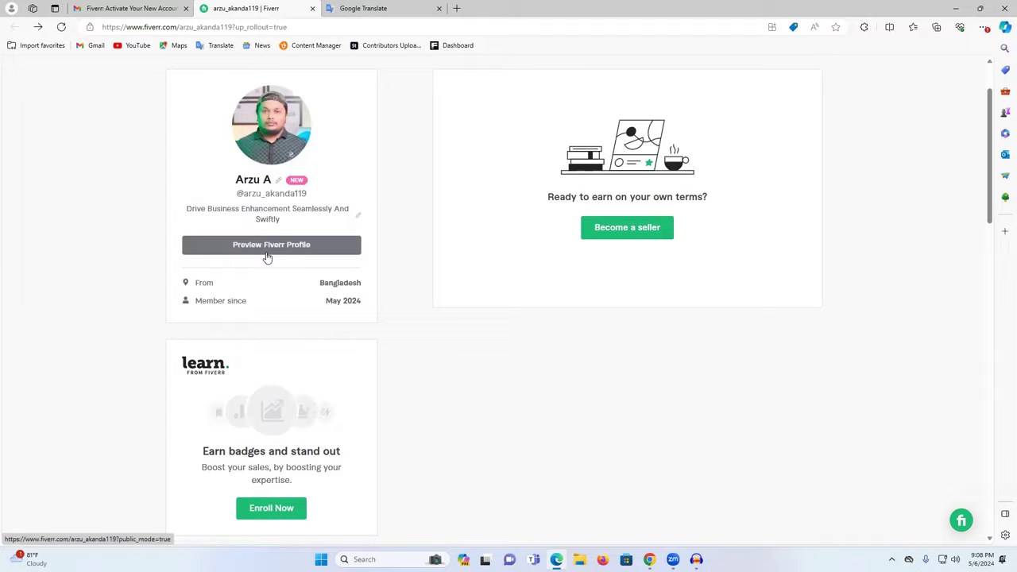
scroll(268, 256, "down", 10)
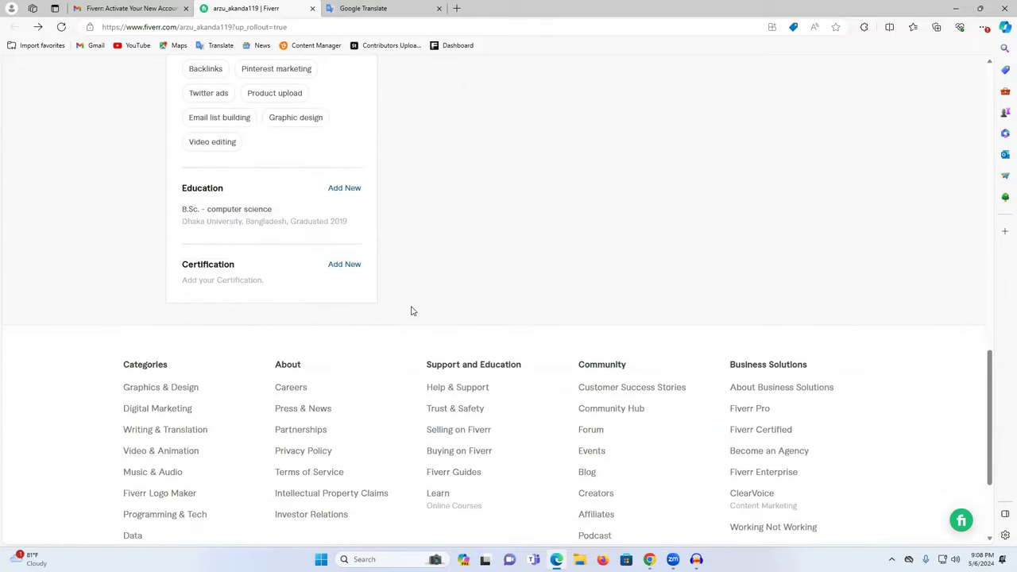
scroll(413, 308, "up", 6)
scroll(323, 320, "down", 5)
scroll(261, 341, "up", 1)
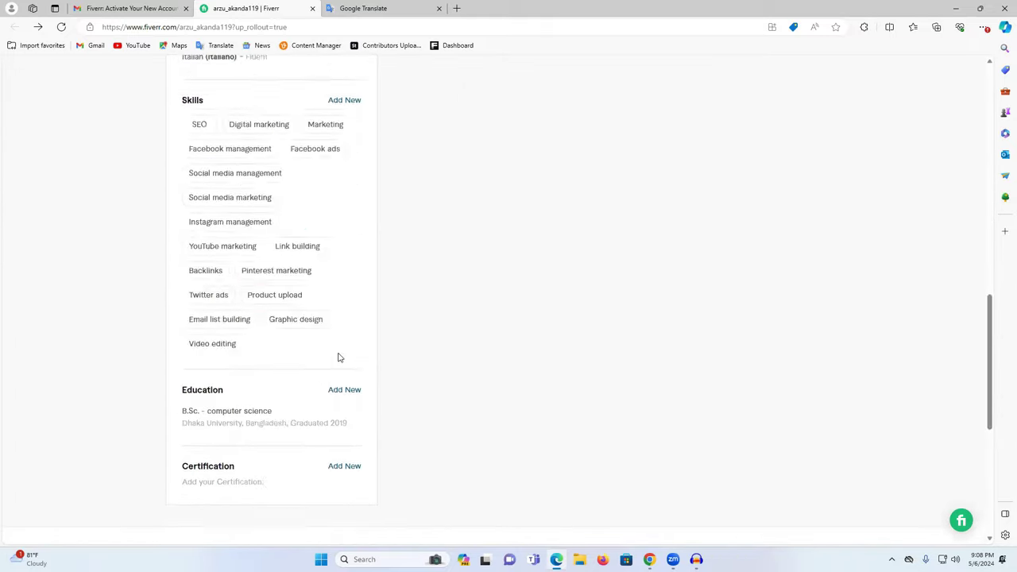
scroll(337, 358, "up", 10)
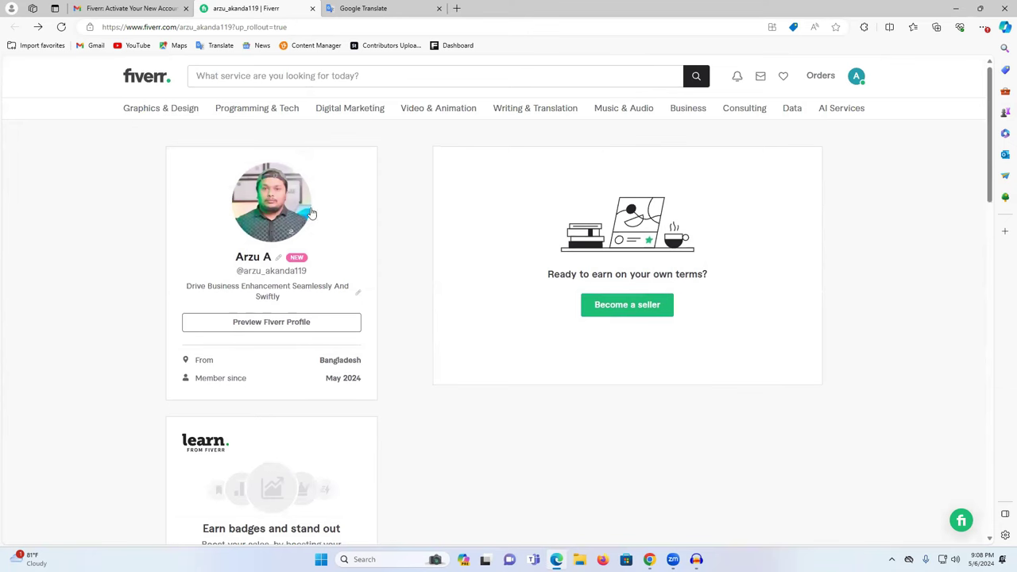
Step: Start becoming a seller and get past the three seller intro pages
left_click(631, 309)
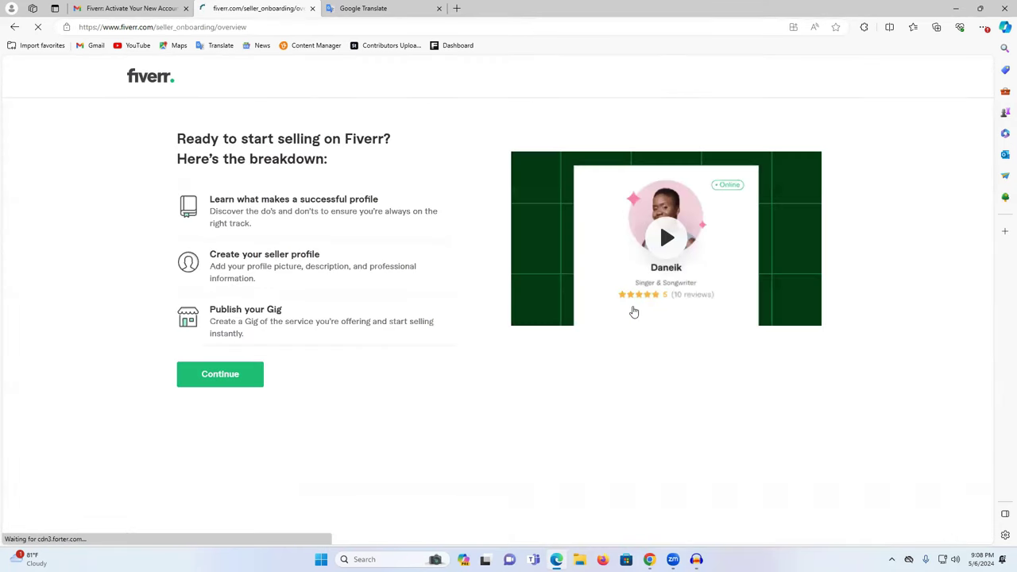
left_click(235, 378)
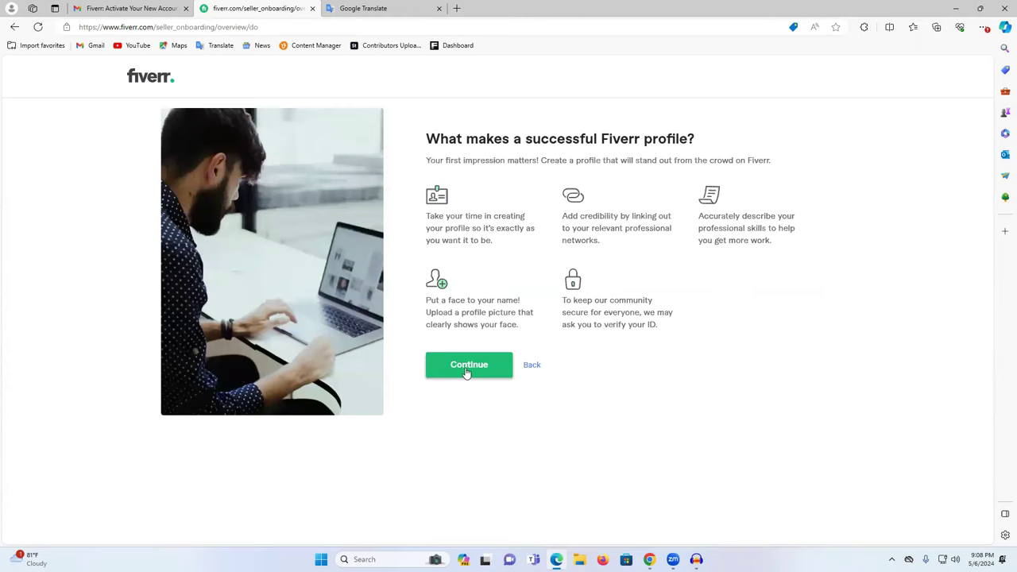
left_click(467, 374)
left_click(477, 384)
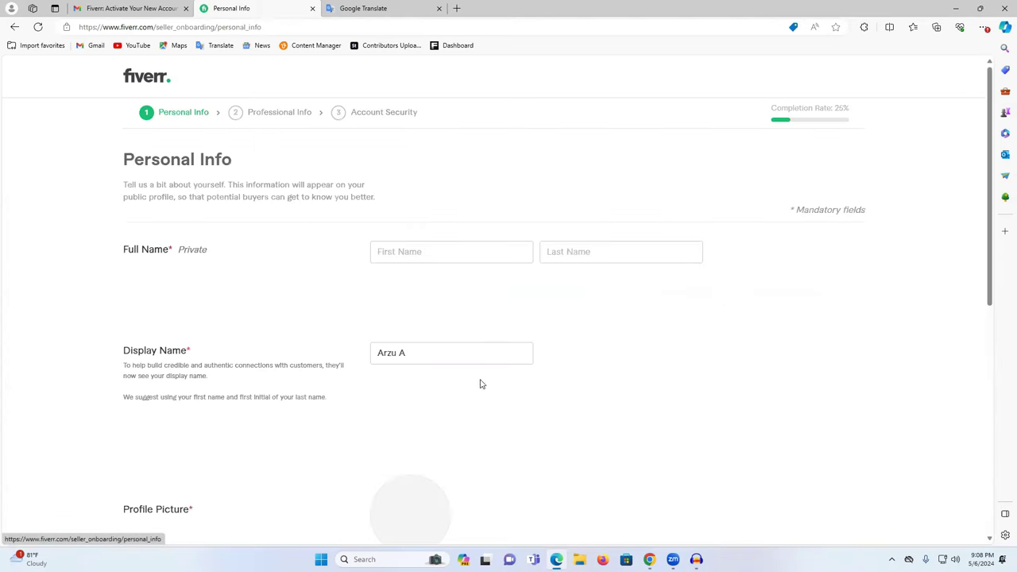
Step: Fill both Personal Info name fields with the saved full name and submit
left_click(430, 253)
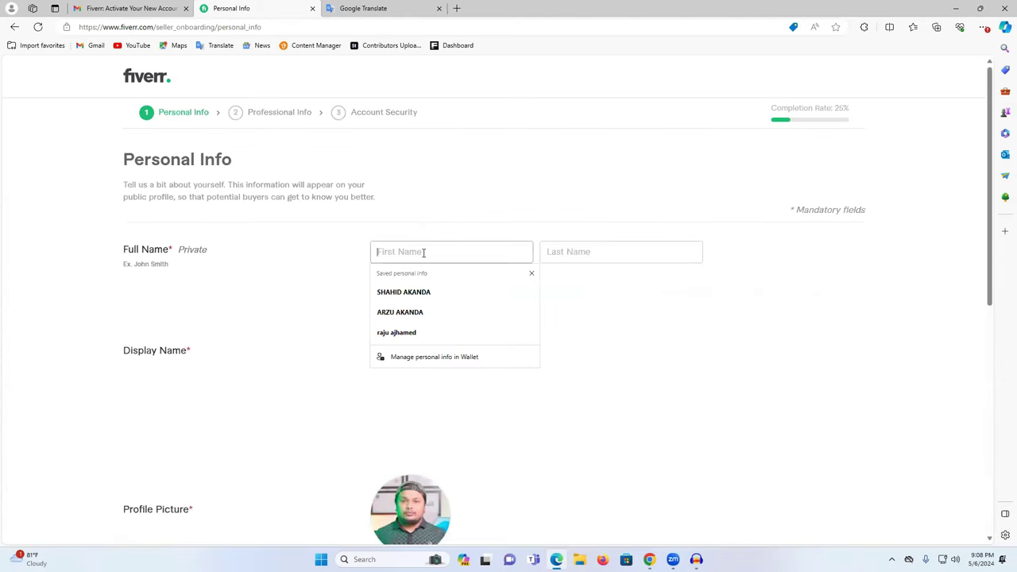
left_click(430, 315)
scroll(498, 352, "down", 5)
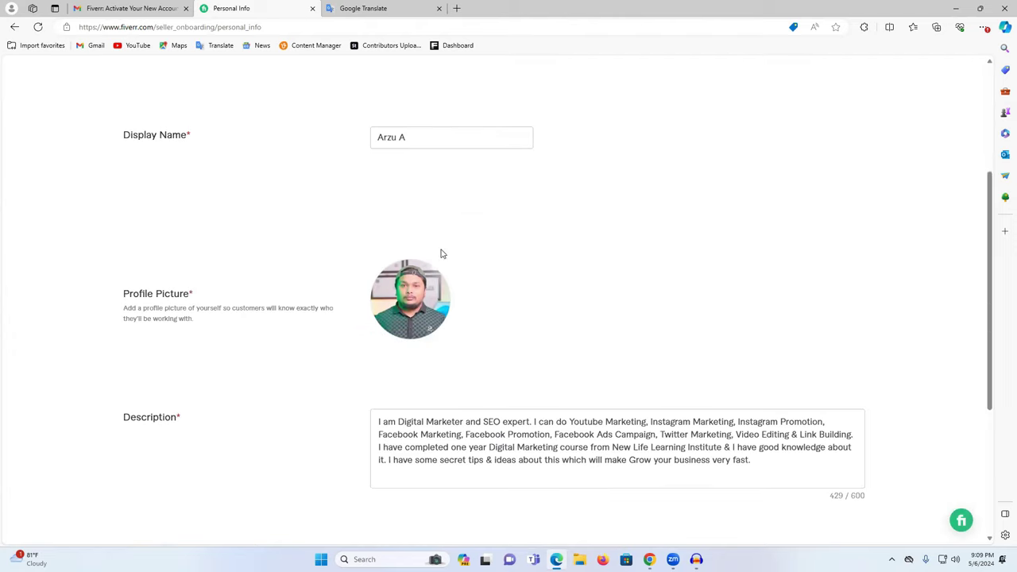
scroll(572, 302, "down", 2)
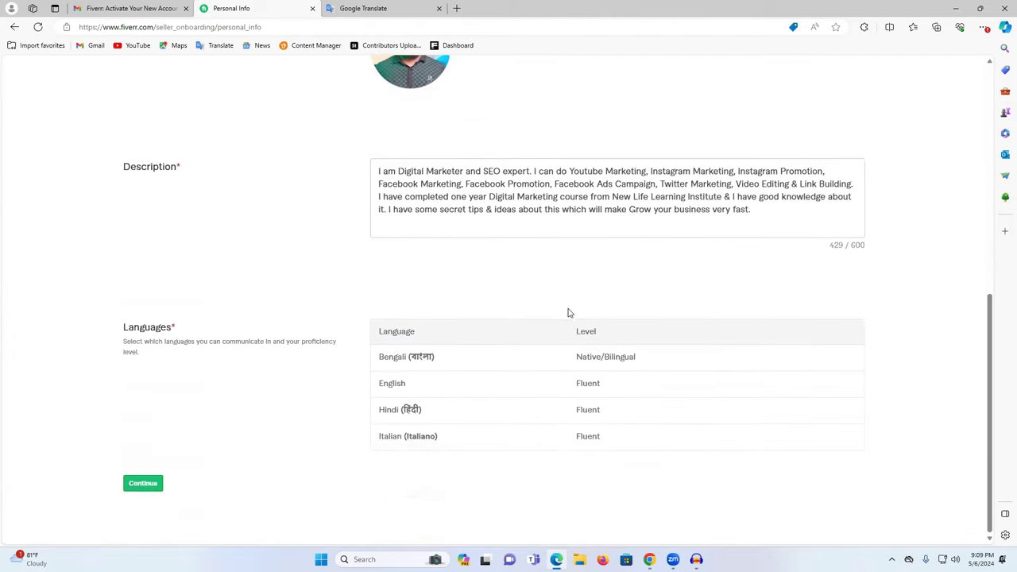
left_click(142, 482)
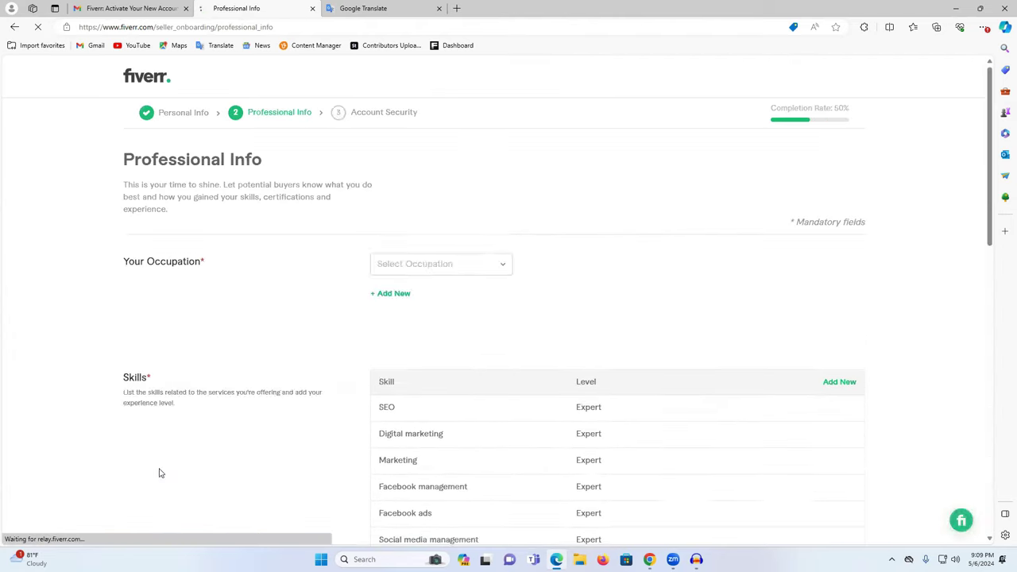
Step: Set the occupation to Digital Marketing, from 2018 to 2019
left_click(435, 267)
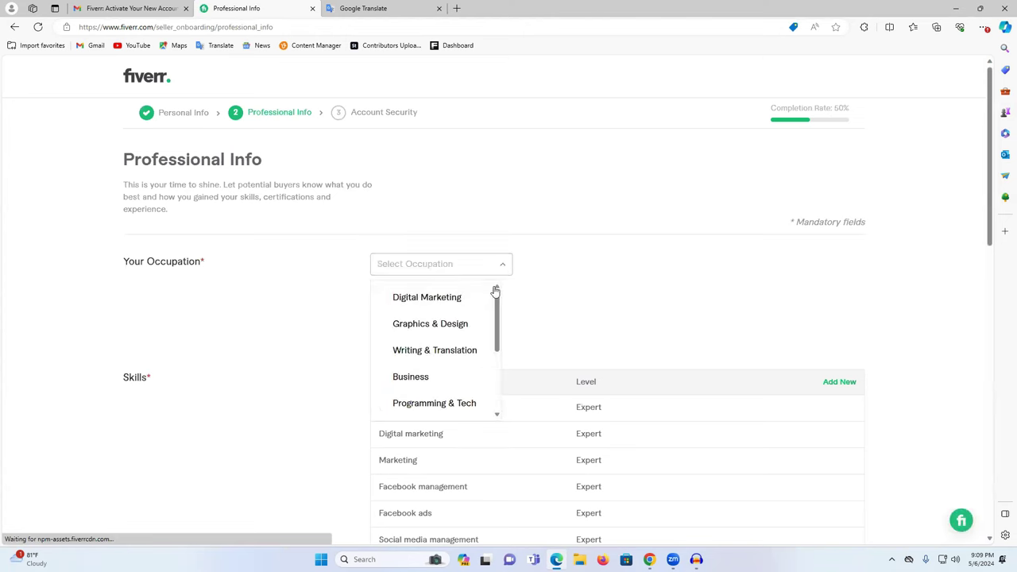
left_click(434, 297)
left_click(568, 264)
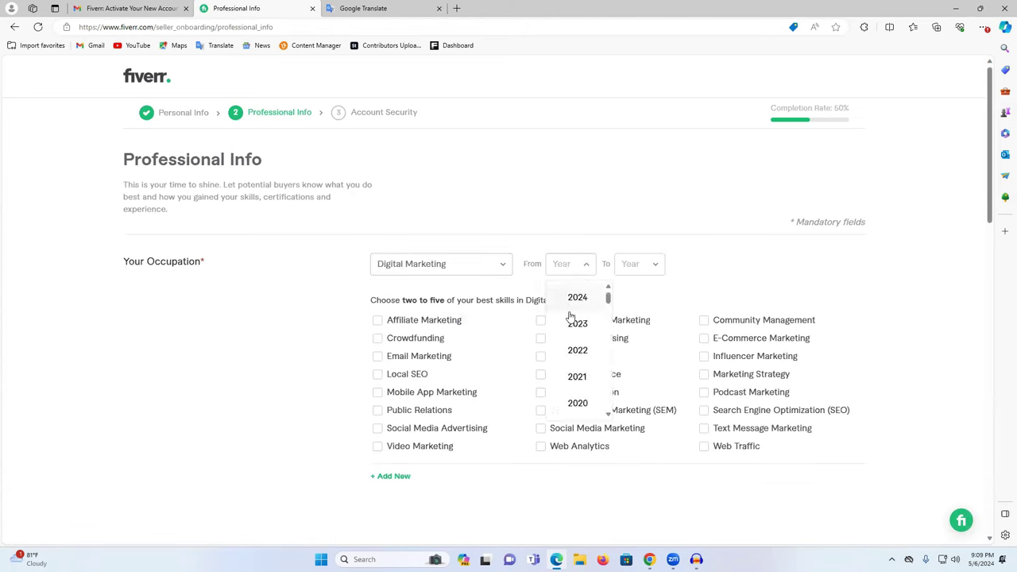
scroll(591, 393, "down", 2)
left_click(585, 410)
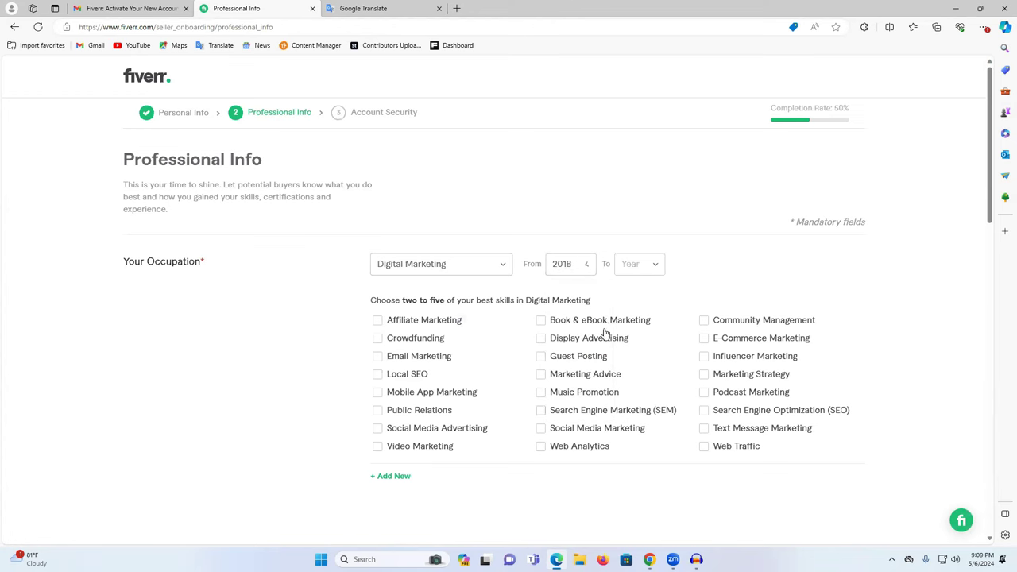
left_click(622, 271)
scroll(656, 389, "down", 1)
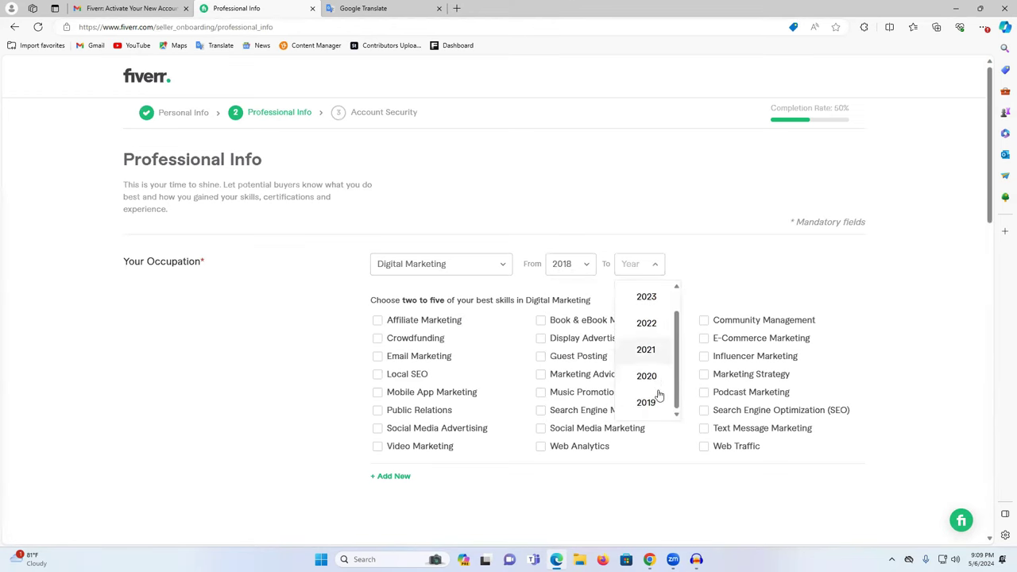
left_click(646, 403)
Step: Add Social Media Advertising, Social Media Marketing, SEM, SEO and E-Commerce Marketing skills, then submit
scroll(551, 308, "down", 1)
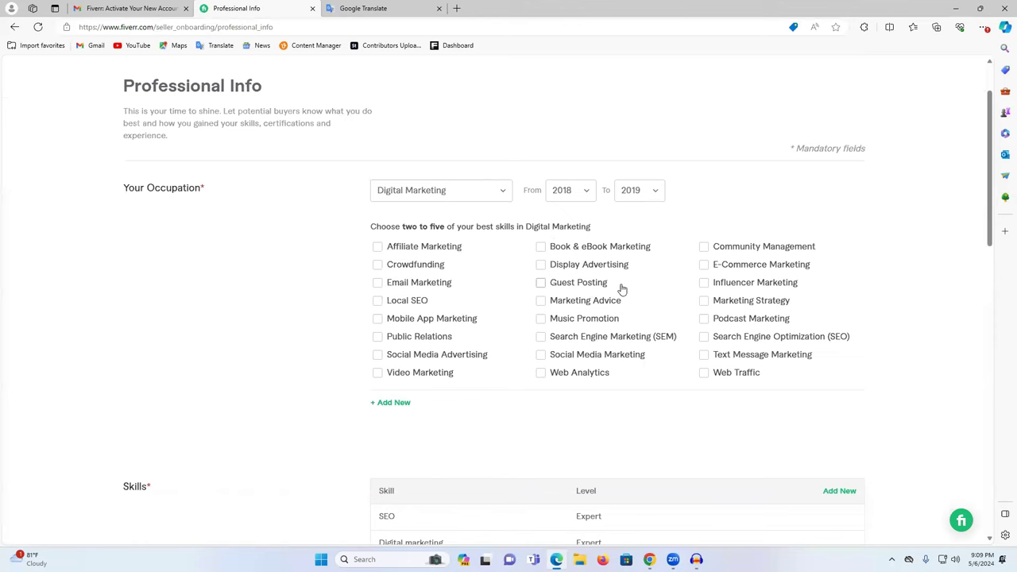
left_click(378, 355)
left_click(540, 355)
left_click(540, 338)
left_click(705, 337)
left_click(705, 267)
scroll(604, 298, "down", 1)
scroll(650, 314, "down", 10)
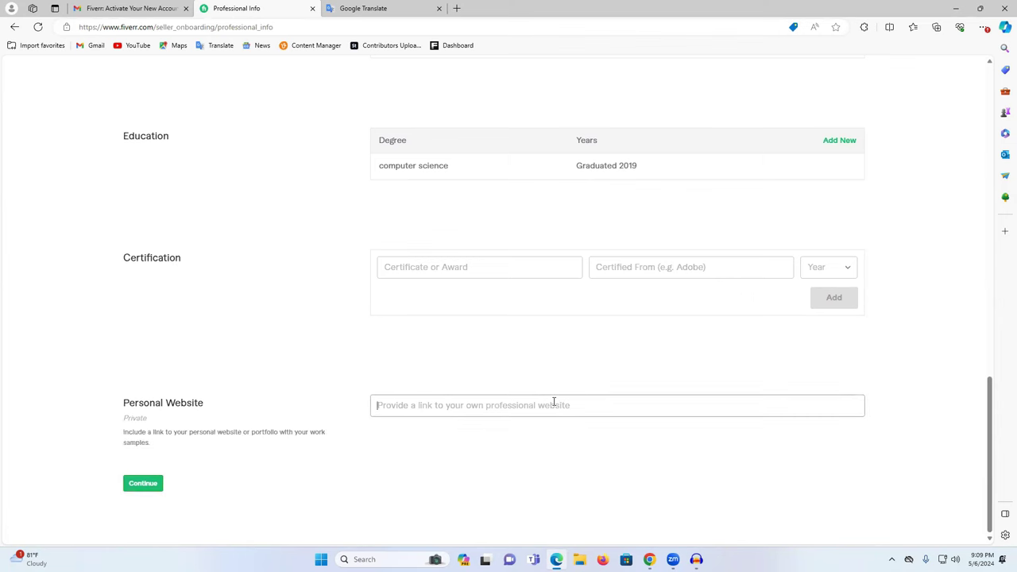
left_click(128, 482)
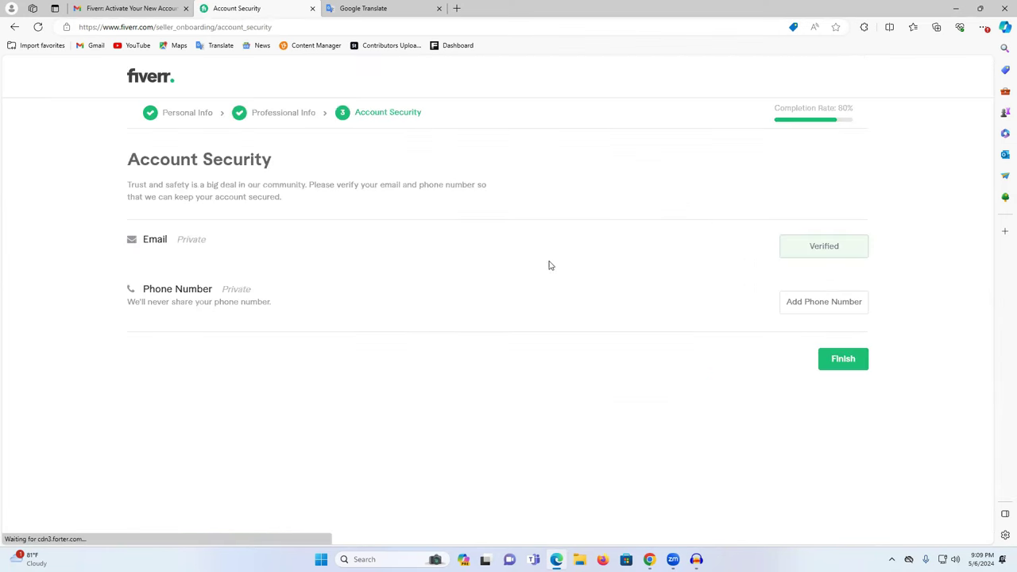
Step: Begin phone verification, then close it without verifying a number
left_click(823, 302)
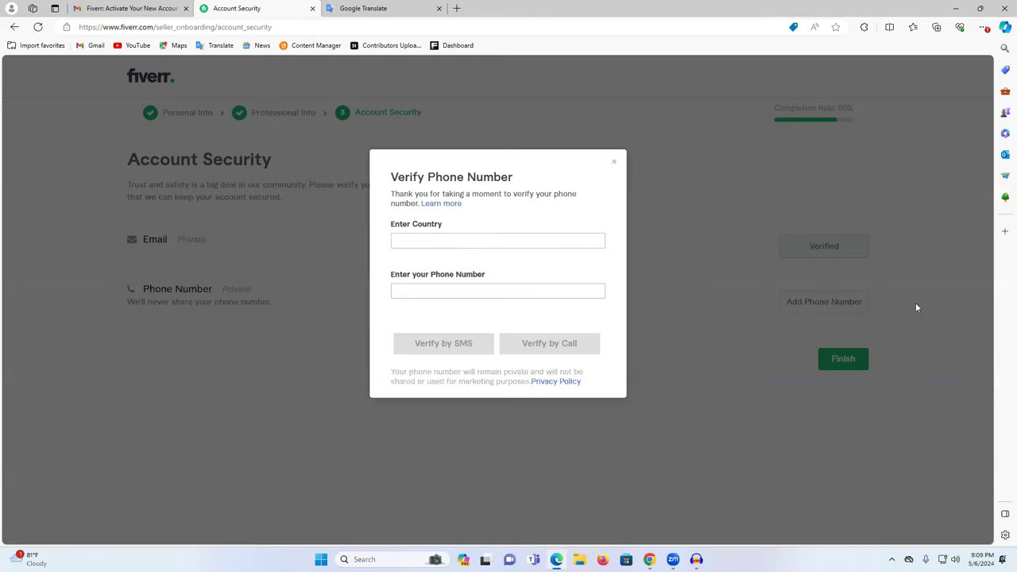
left_click(440, 240)
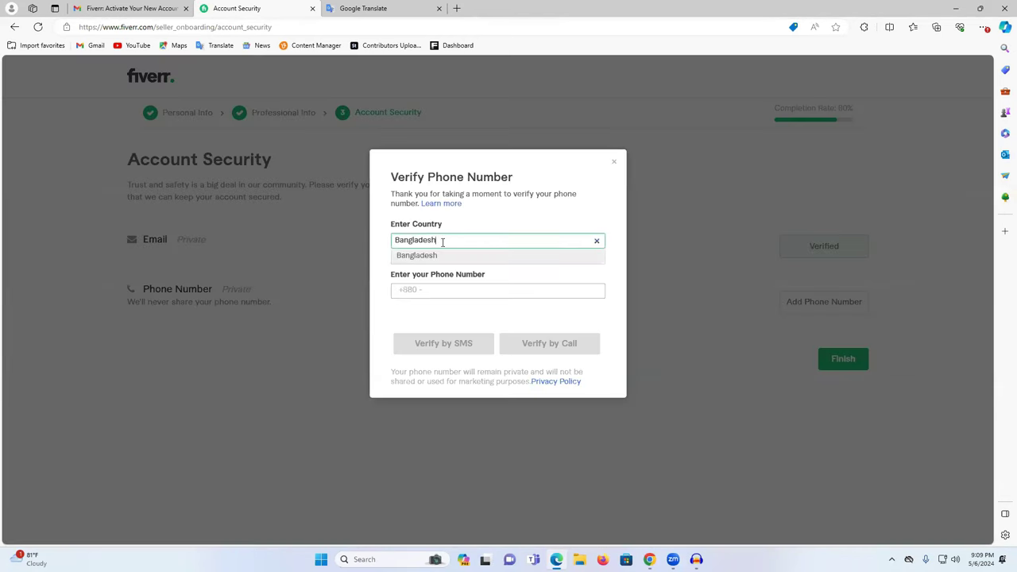
left_click(436, 287)
left_click(434, 238)
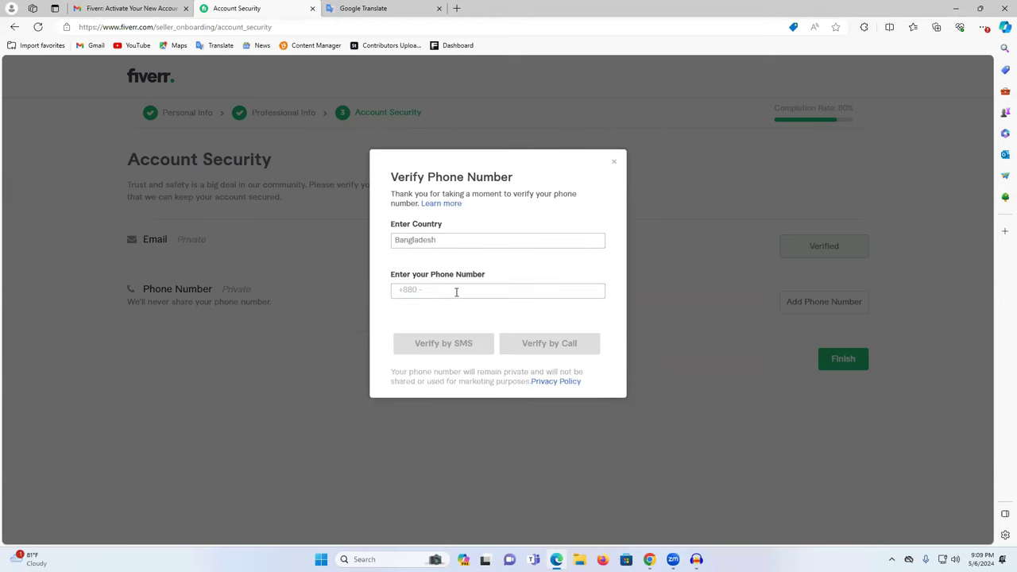
left_click(614, 166)
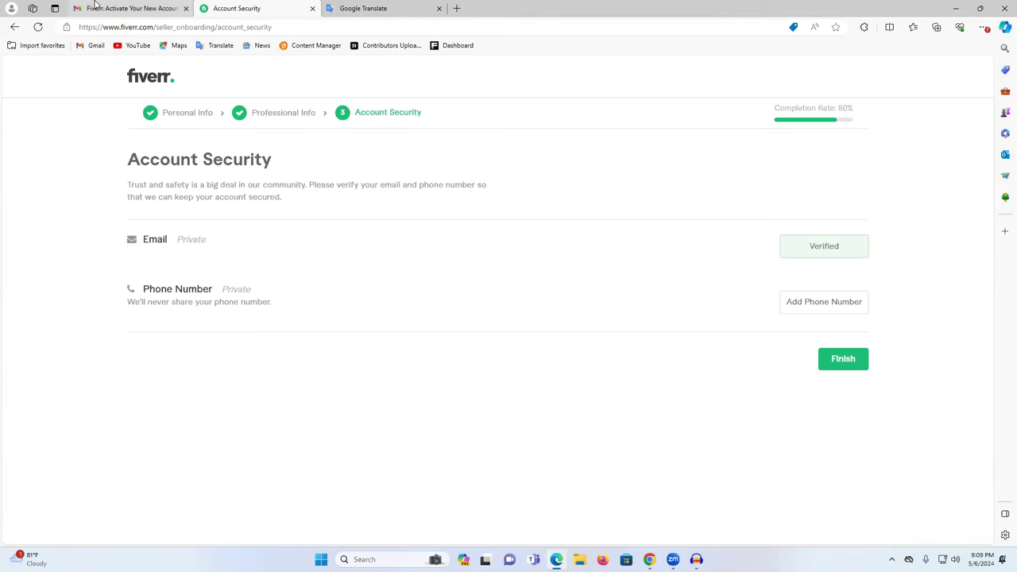
Step: Check the Fiverr confirmation email in Gmail, then go back through onboarding to Personal Info
left_click(107, 8)
left_click(272, 5)
left_click(14, 27)
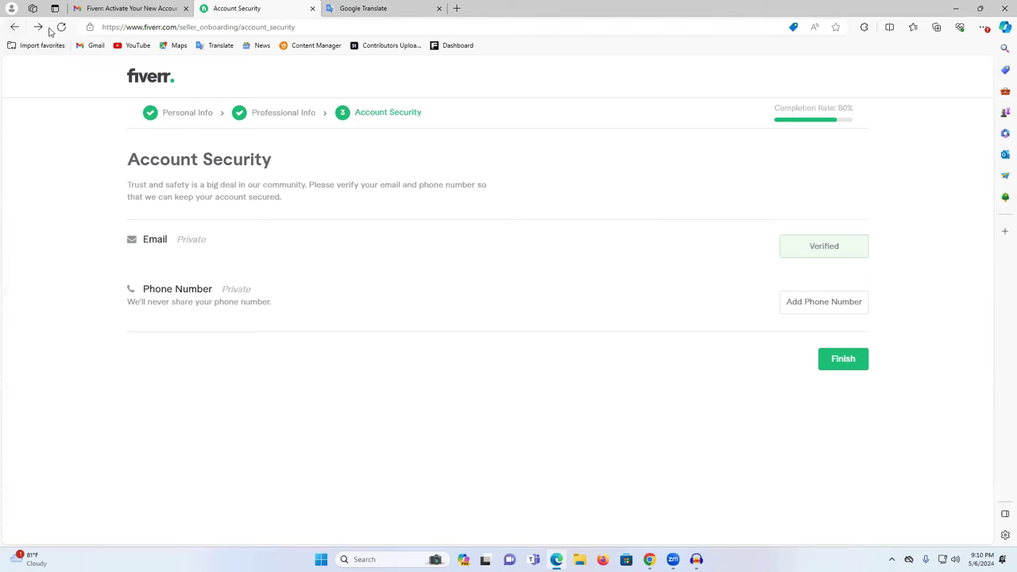
left_click(14, 27)
left_click(14, 27)
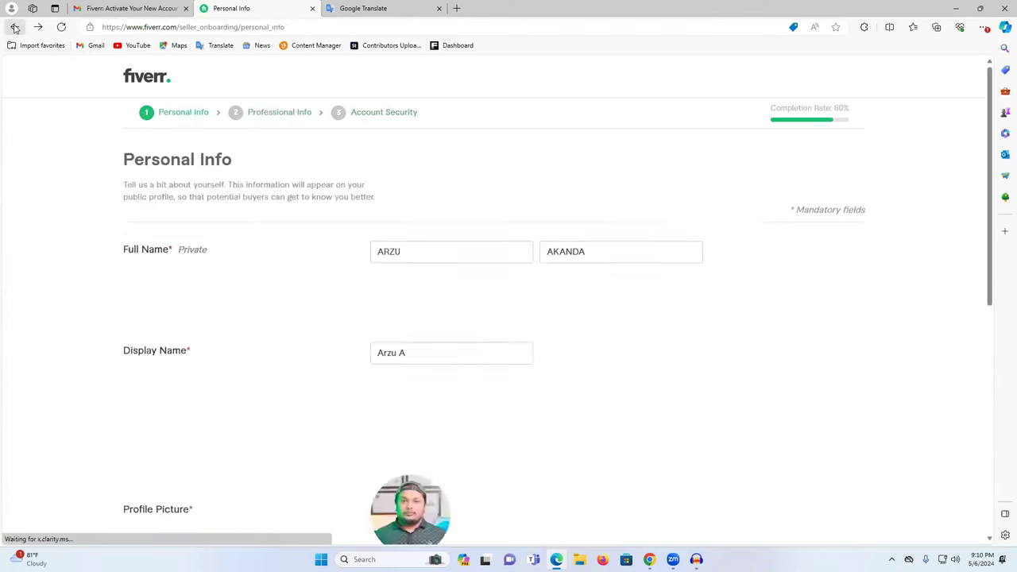
left_click(14, 27)
Step: Return to the profile page and look over the account menu and notifications
left_click(15, 27)
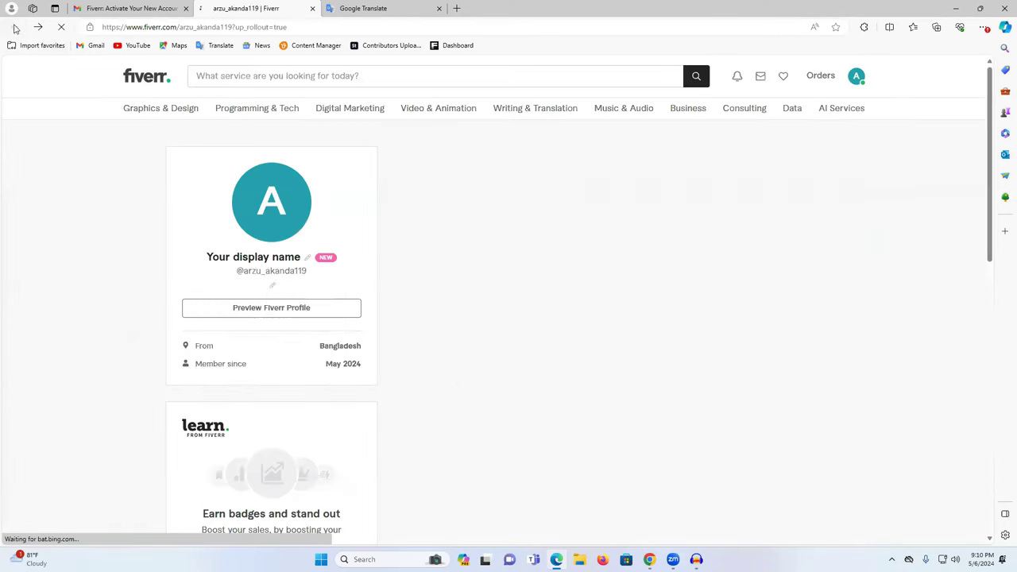
left_click(857, 77)
mouse_move(827, 108)
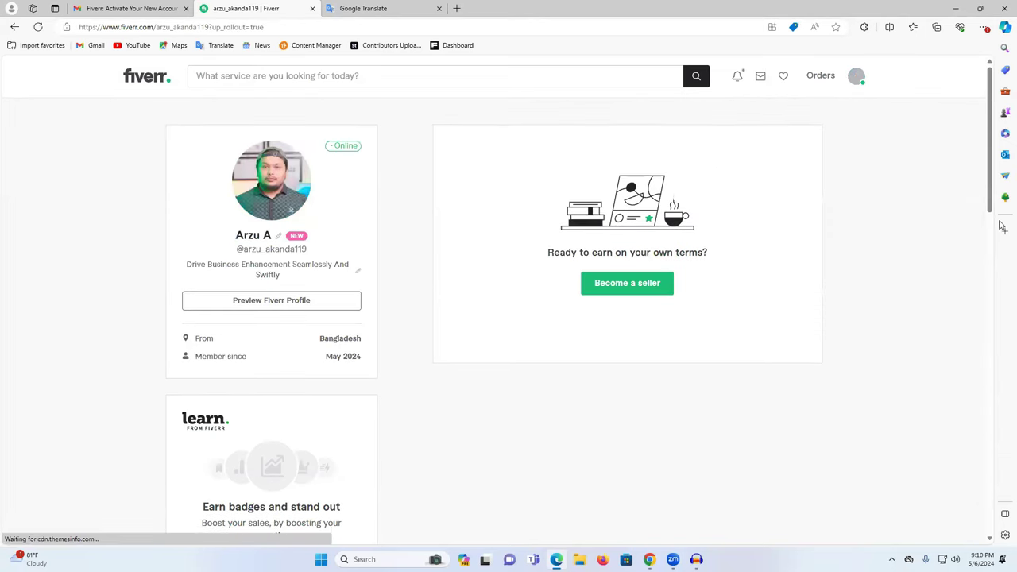
left_click(737, 78)
Step: Enroll in Learn from Fiverr courses from the profile page's Learn card
scroll(156, 293, "down", 5)
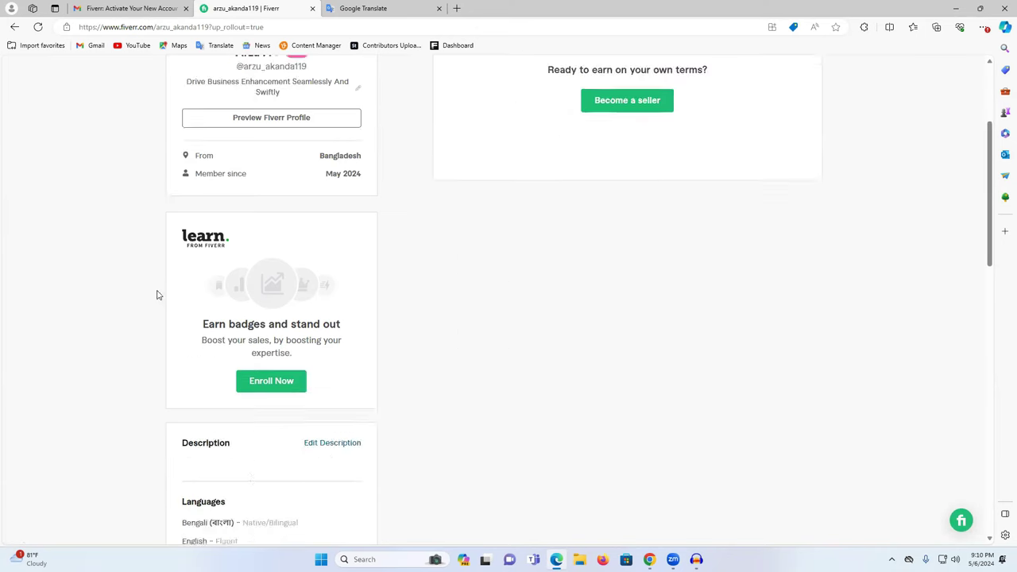
scroll(253, 405, "up", 3)
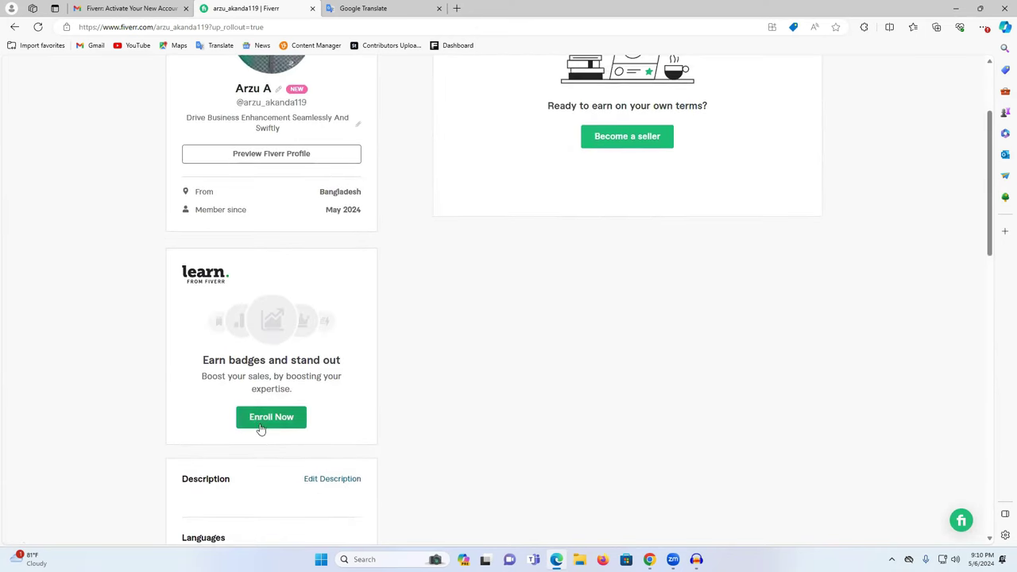
left_click(270, 421)
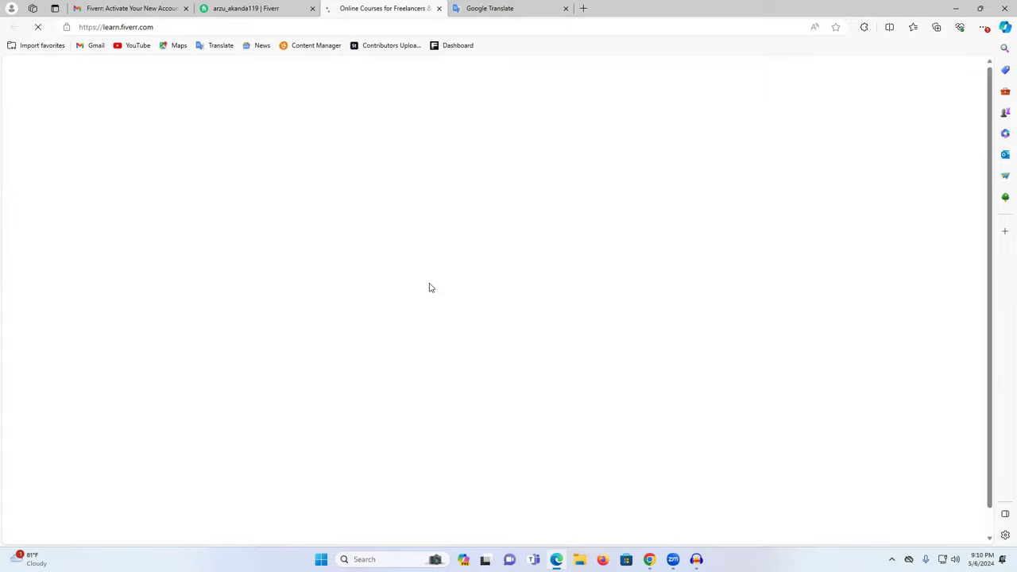
Step: Scroll past the best-selling courses on Fiverr Learn and open the full course catalog
scroll(453, 292, "down", 2)
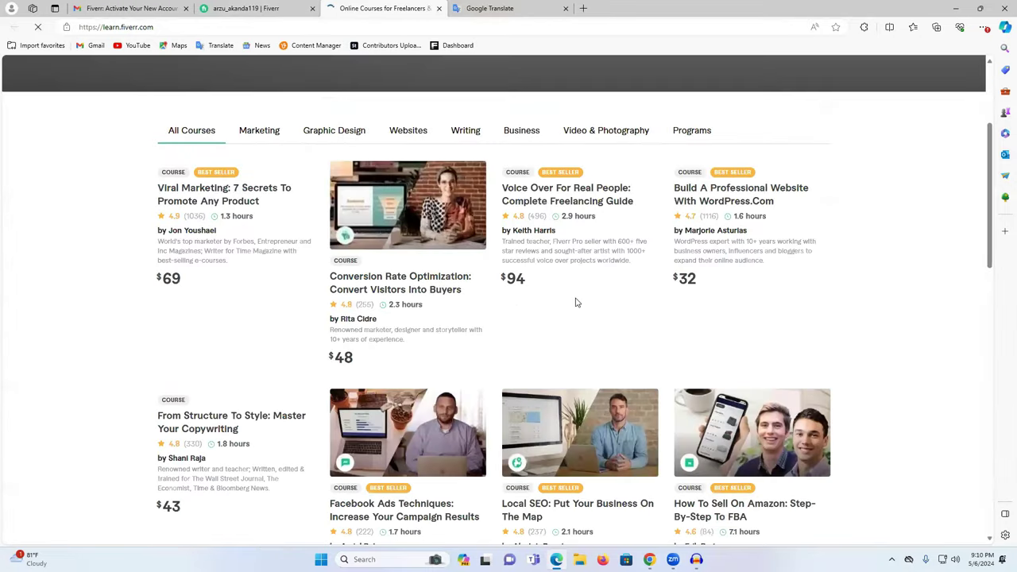
scroll(577, 302, "down", 3)
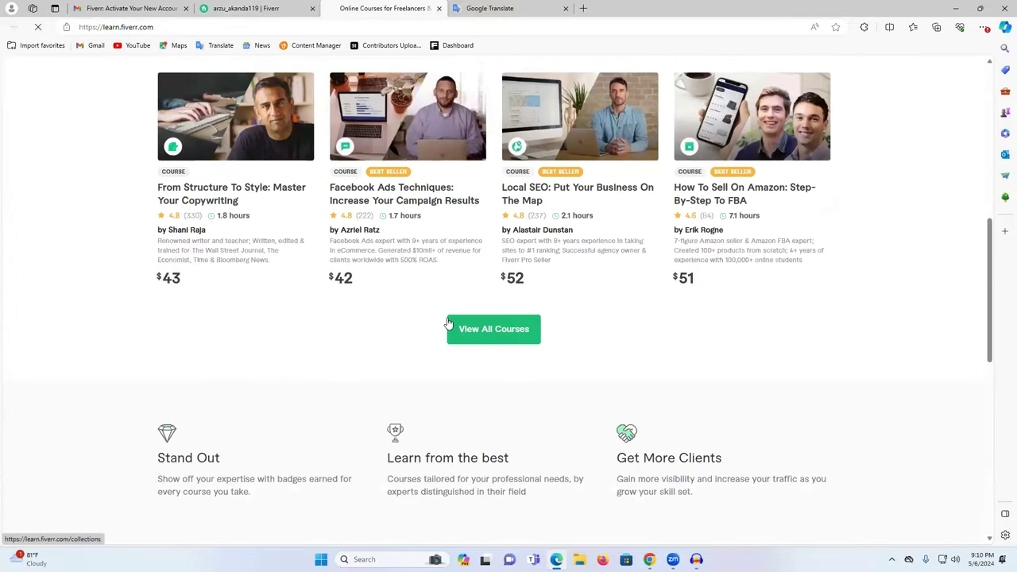
left_click(450, 326)
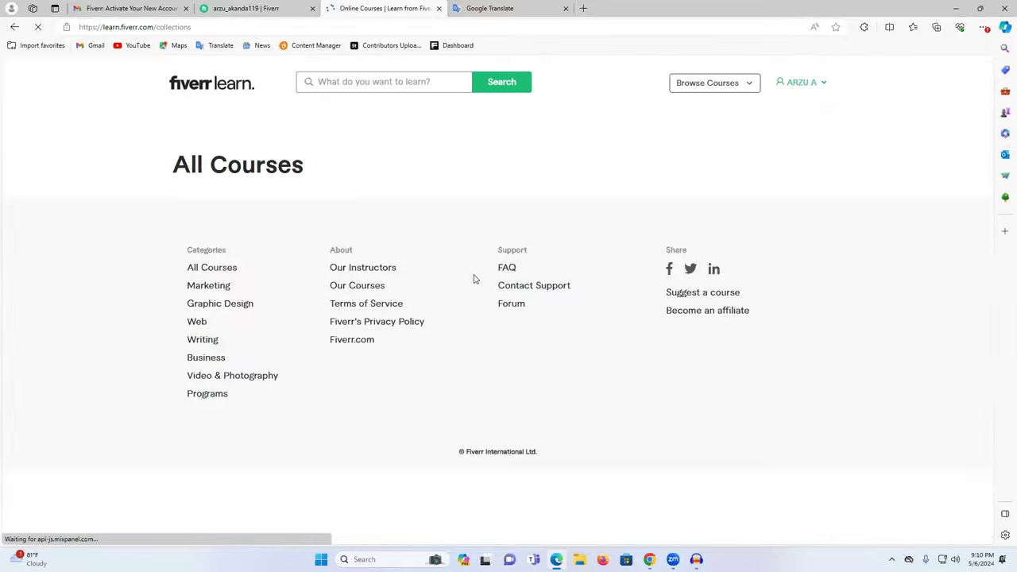
Step: Scroll down through the All Courses list and back up to the top
scroll(474, 278, "down", 3)
scroll(475, 278, "down", 10)
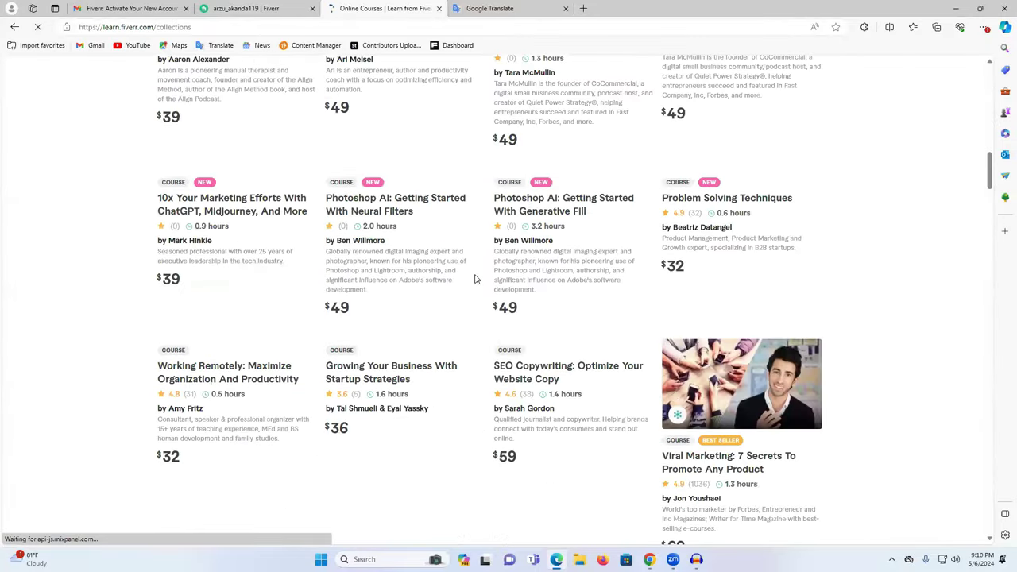
scroll(474, 276, "down", 6)
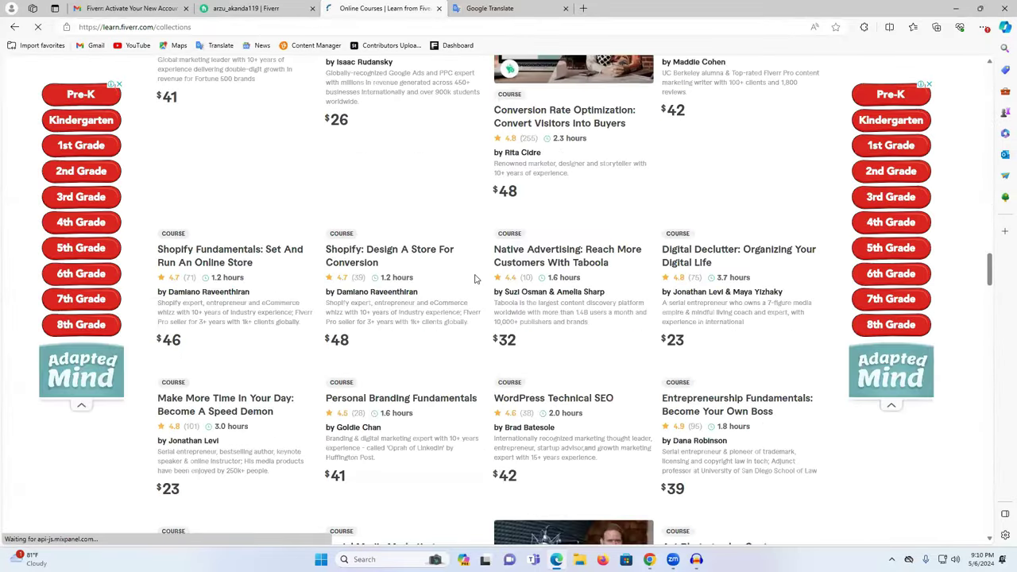
scroll(475, 278, "down", 5)
scroll(476, 278, "down", 5)
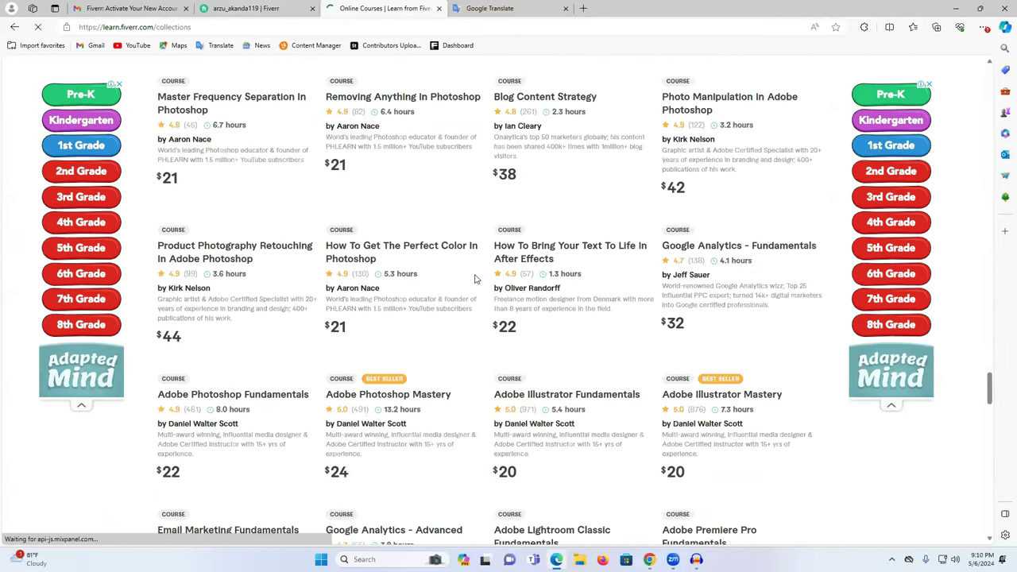
scroll(476, 278, "down", 5)
scroll(476, 278, "down", 1)
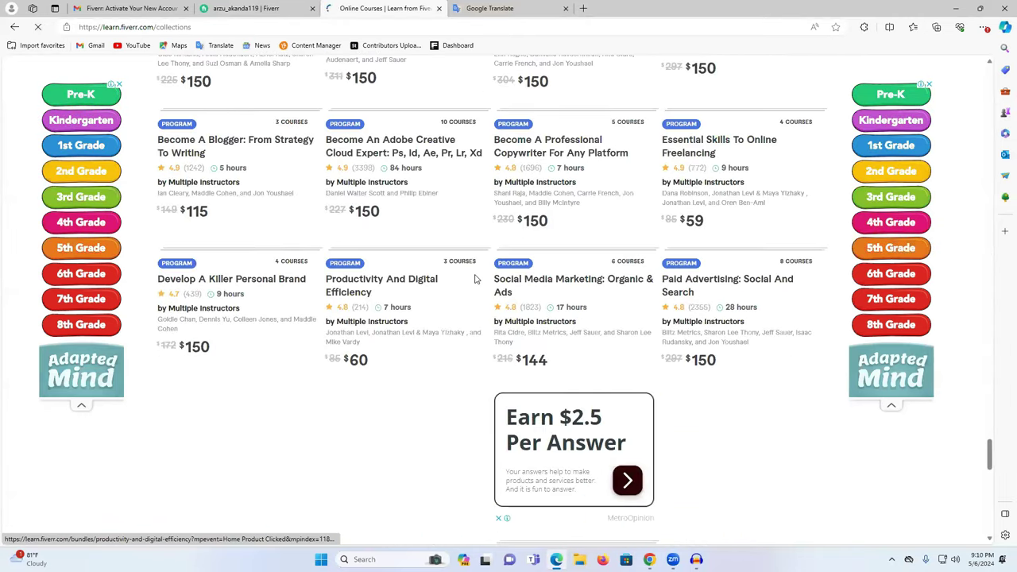
scroll(622, 400, "up", 5)
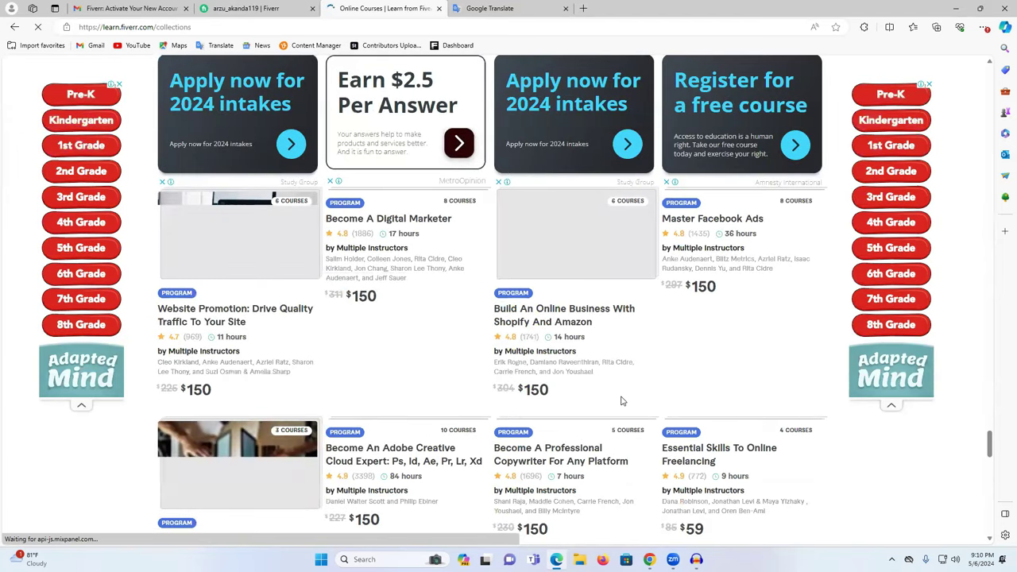
scroll(622, 402, "up", 5)
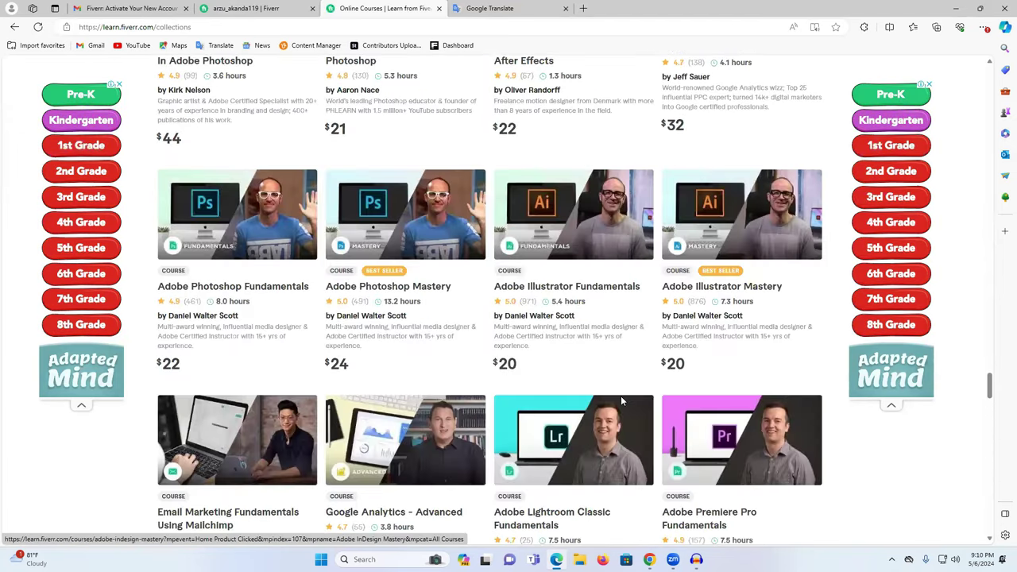
scroll(622, 402, "up", 3)
scroll(623, 401, "up", 5)
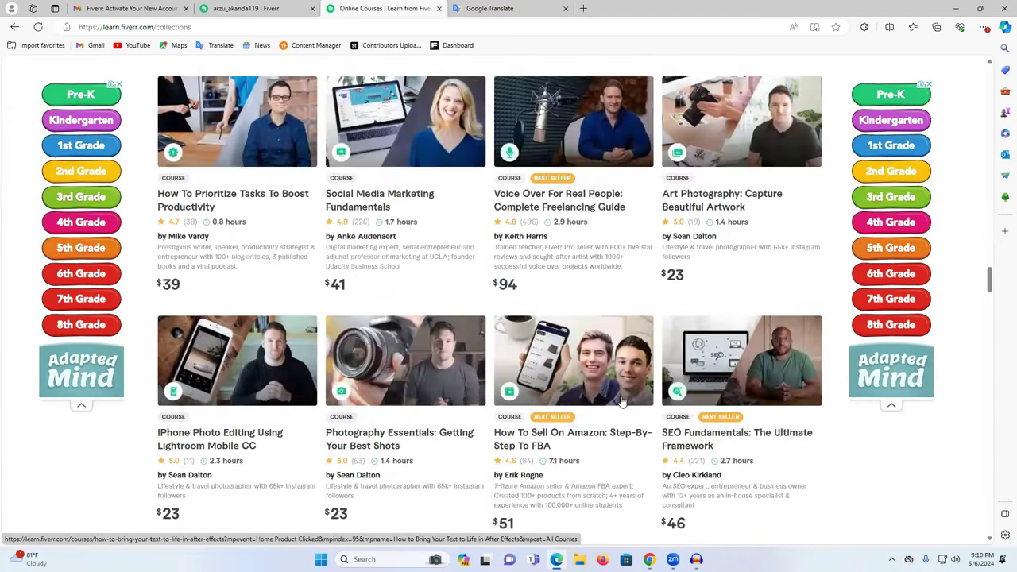
scroll(622, 402, "up", 5)
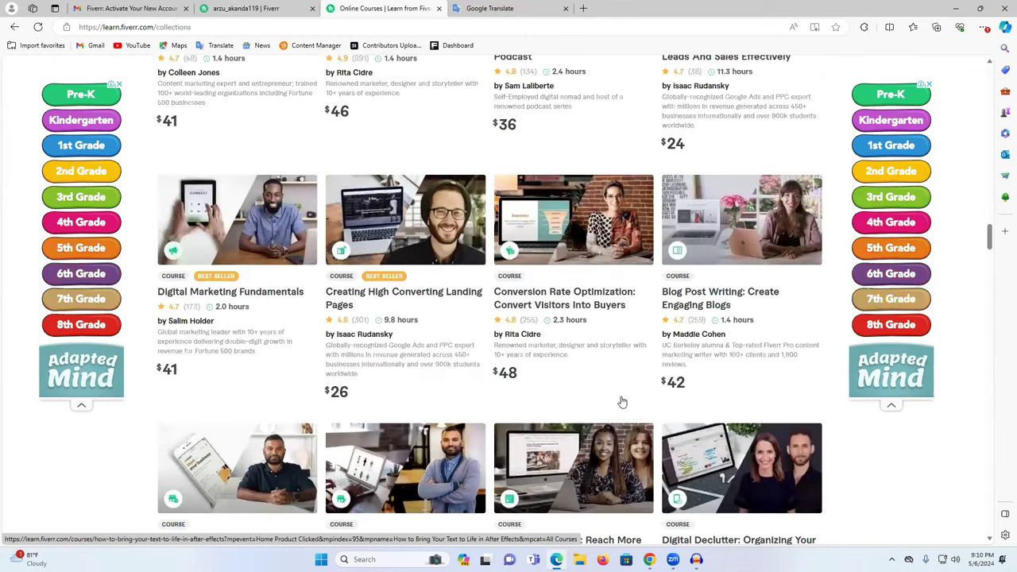
scroll(622, 402, "up", 5)
scroll(622, 401, "up", 5)
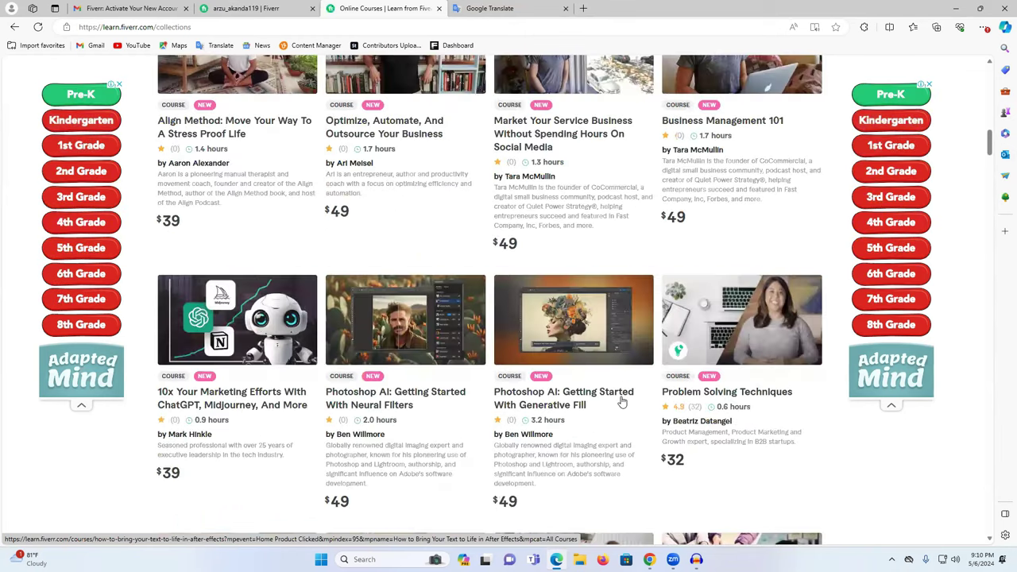
scroll(622, 402, "up", 5)
scroll(622, 402, "up", 1)
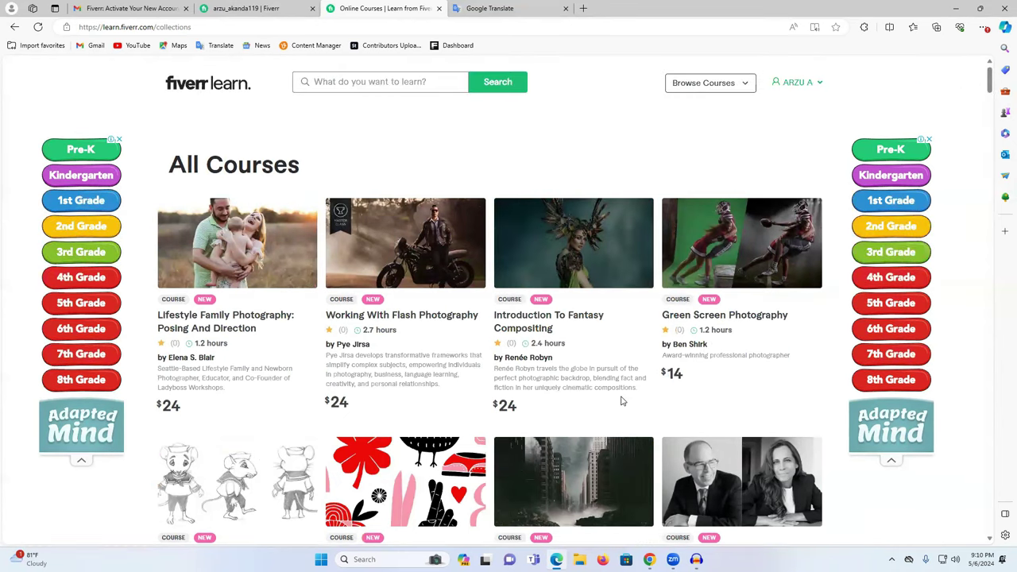
Step: Scroll down to the catalog's end, past programs such as Adobe Illustrator
scroll(645, 319, "down", 6)
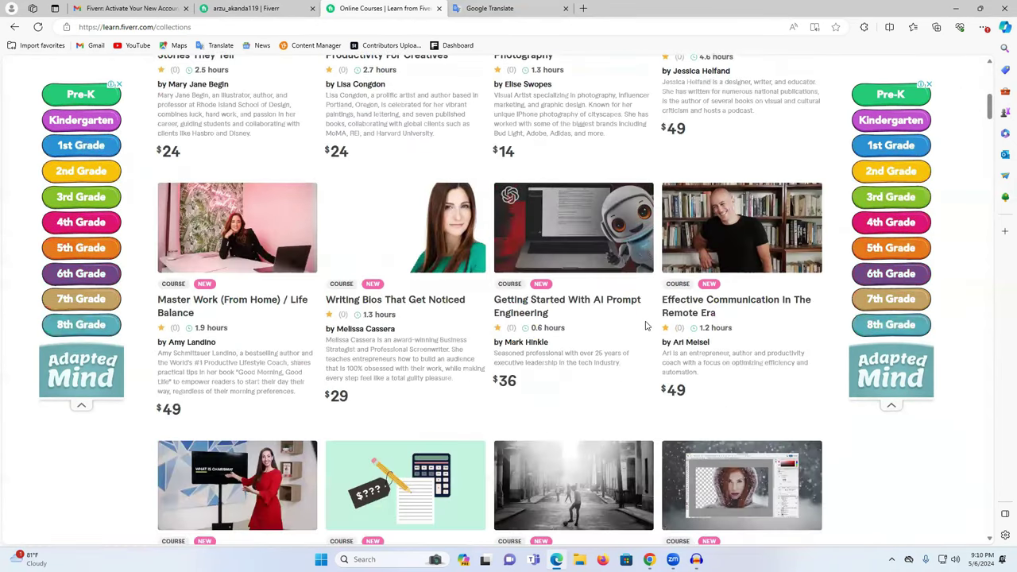
scroll(646, 326, "down", 8)
scroll(645, 328, "down", 8)
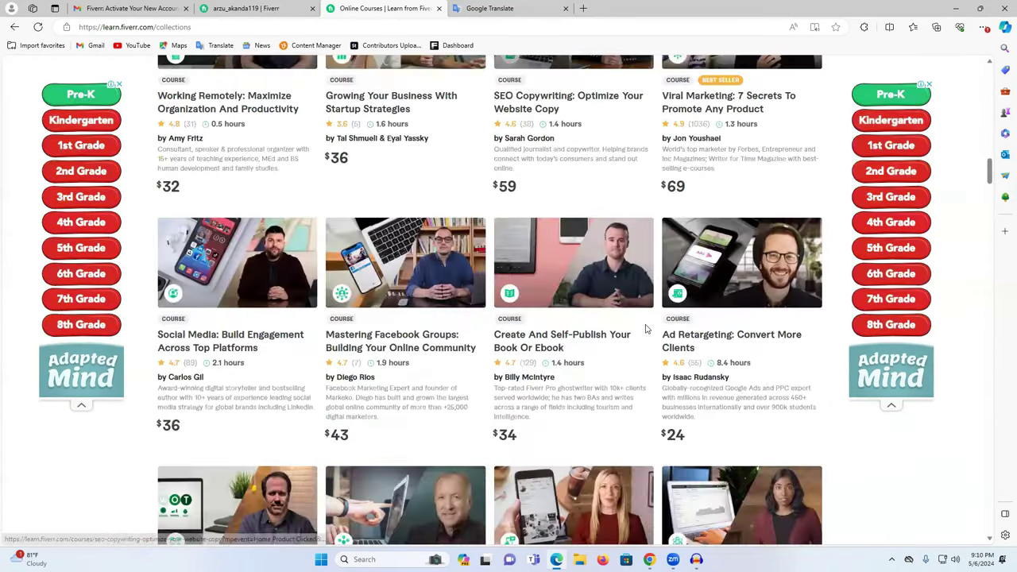
scroll(646, 328, "down", 4)
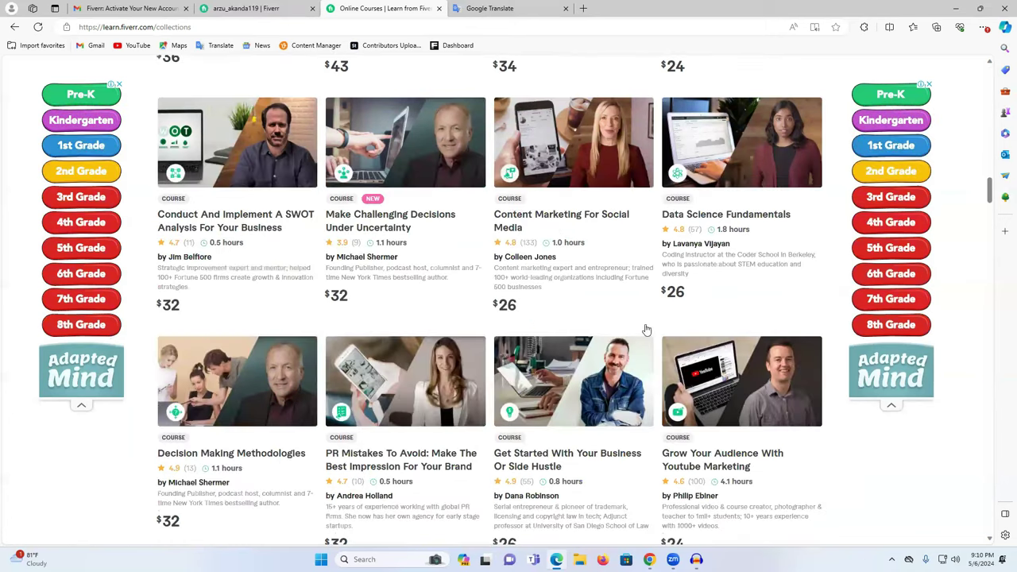
scroll(645, 328, "down", 4)
scroll(645, 329, "down", 5)
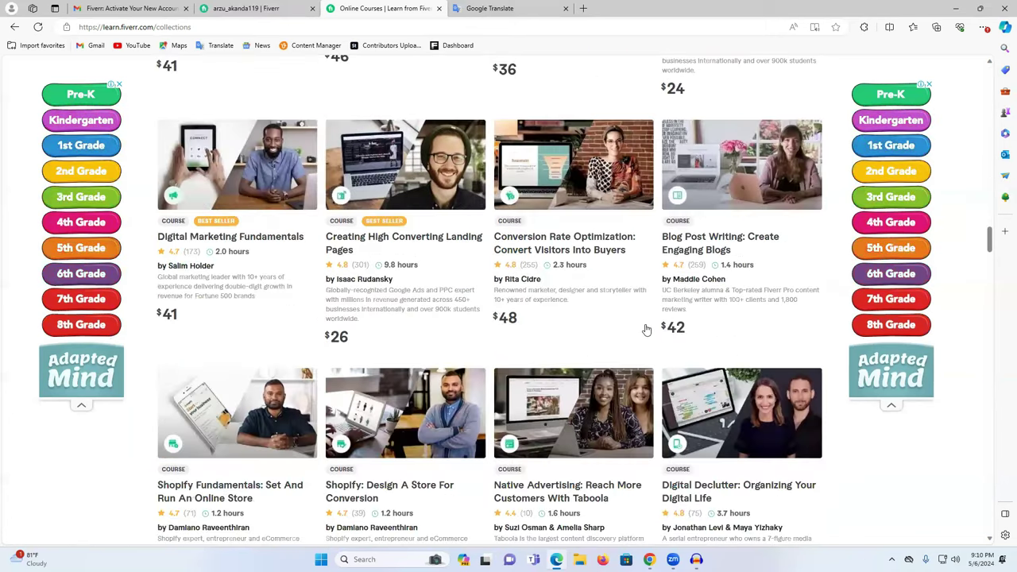
scroll(645, 330, "down", 5)
scroll(645, 328, "down", 7)
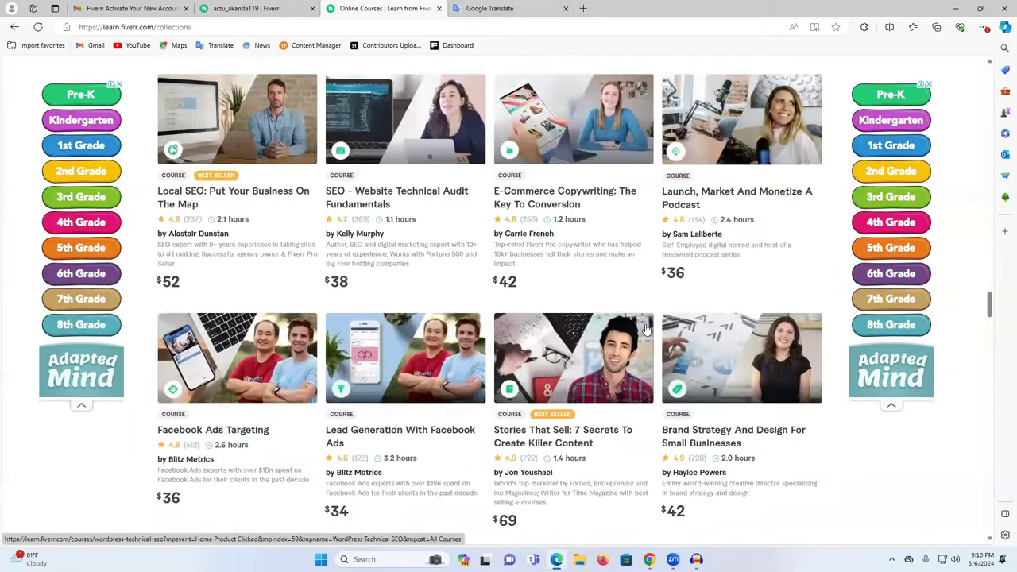
scroll(645, 329, "down", 7)
scroll(645, 328, "down", 6)
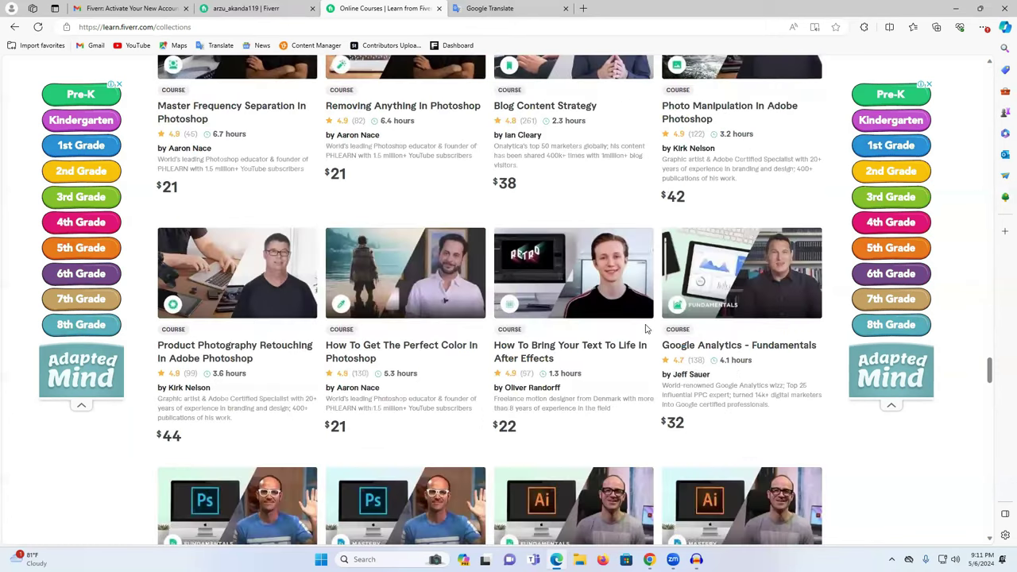
scroll(645, 329, "down", 7)
scroll(646, 328, "down", 7)
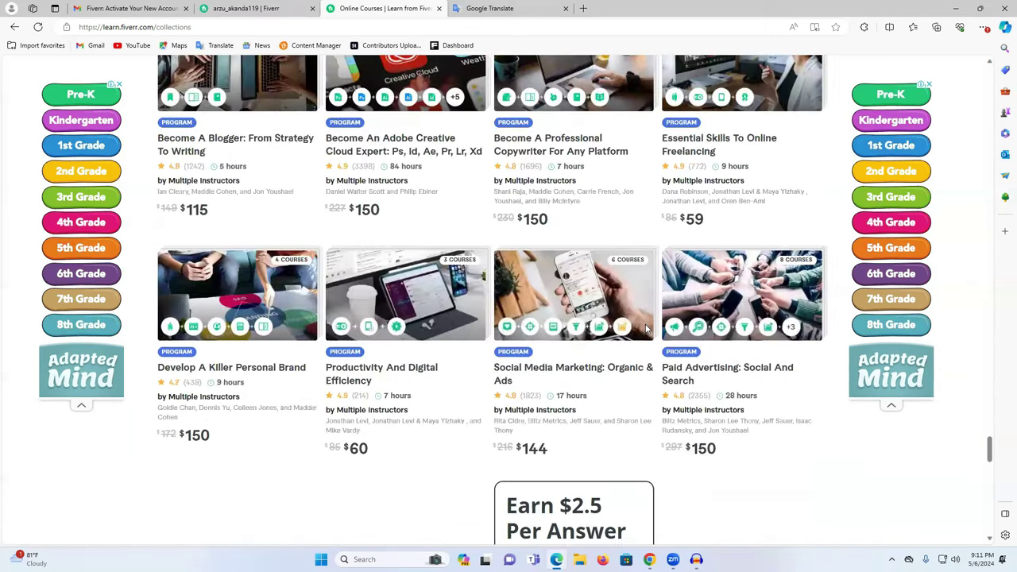
scroll(645, 328, "down", 7)
Step: Open the free course 'Online Freelancing Essentials: Be A Successful Fiverr Seller'
scroll(645, 328, "down", 5)
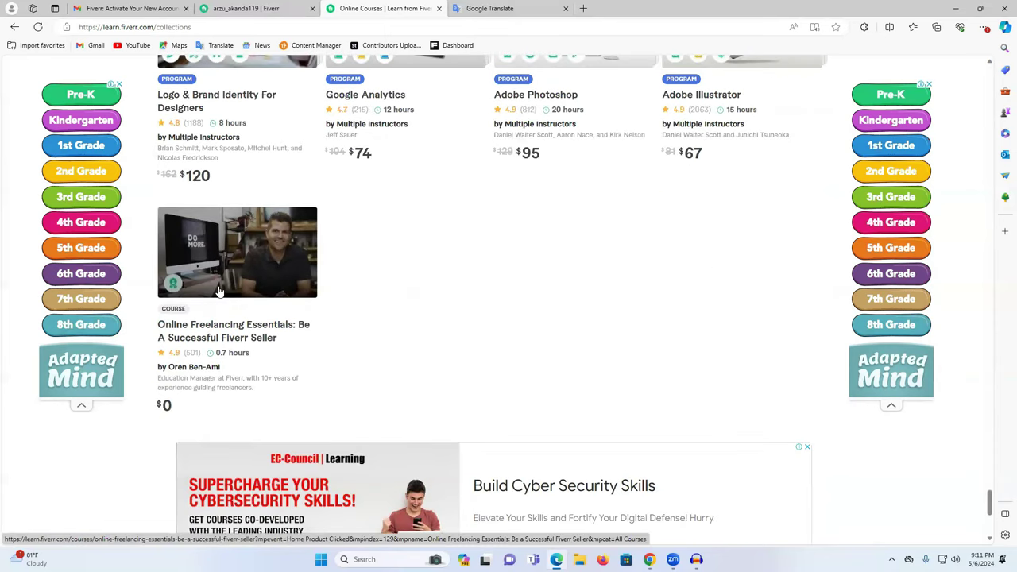
scroll(175, 291, "up", 1)
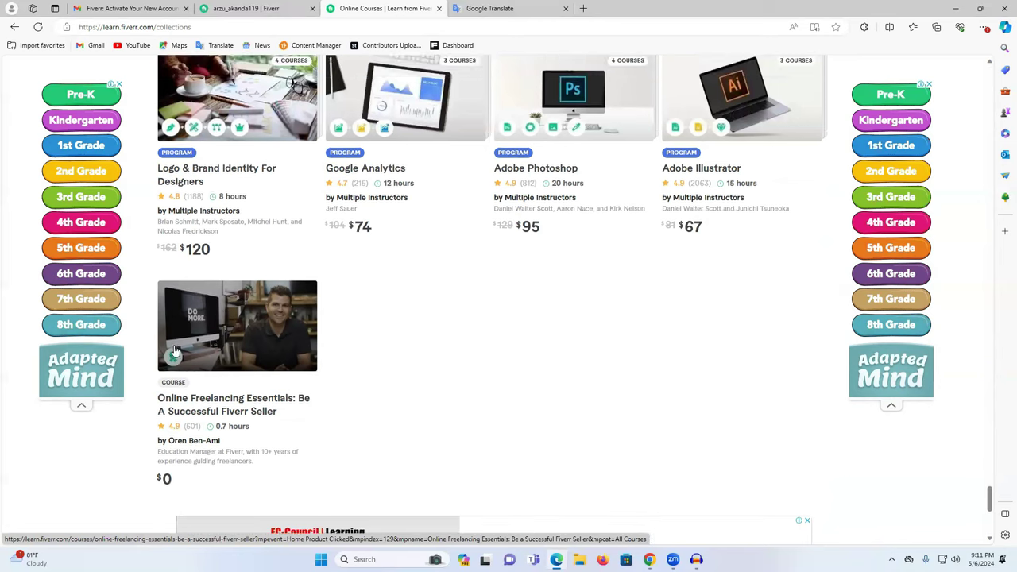
left_click(223, 344)
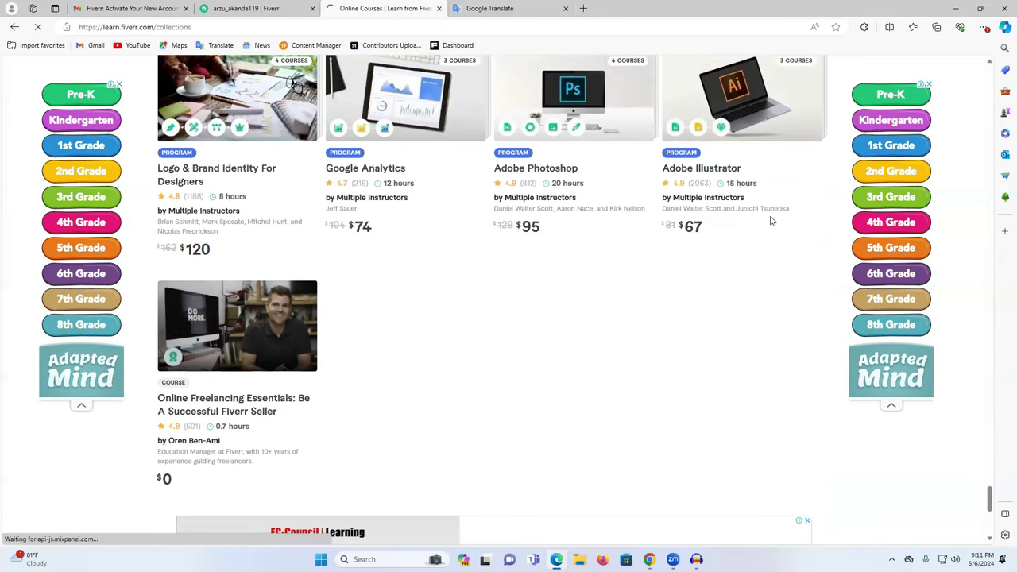